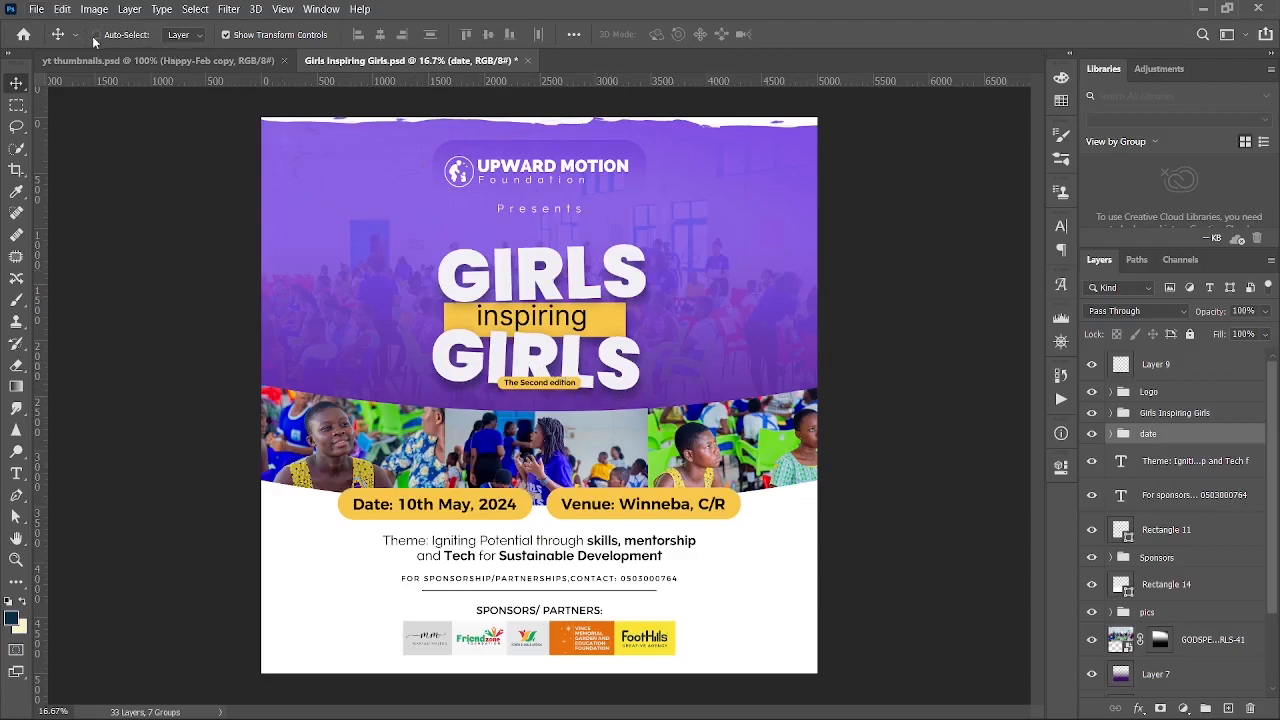
# - Open the File menu over the finished Girls Inspiring Girls flyer to start a new document
pyautogui.click(40, 10)
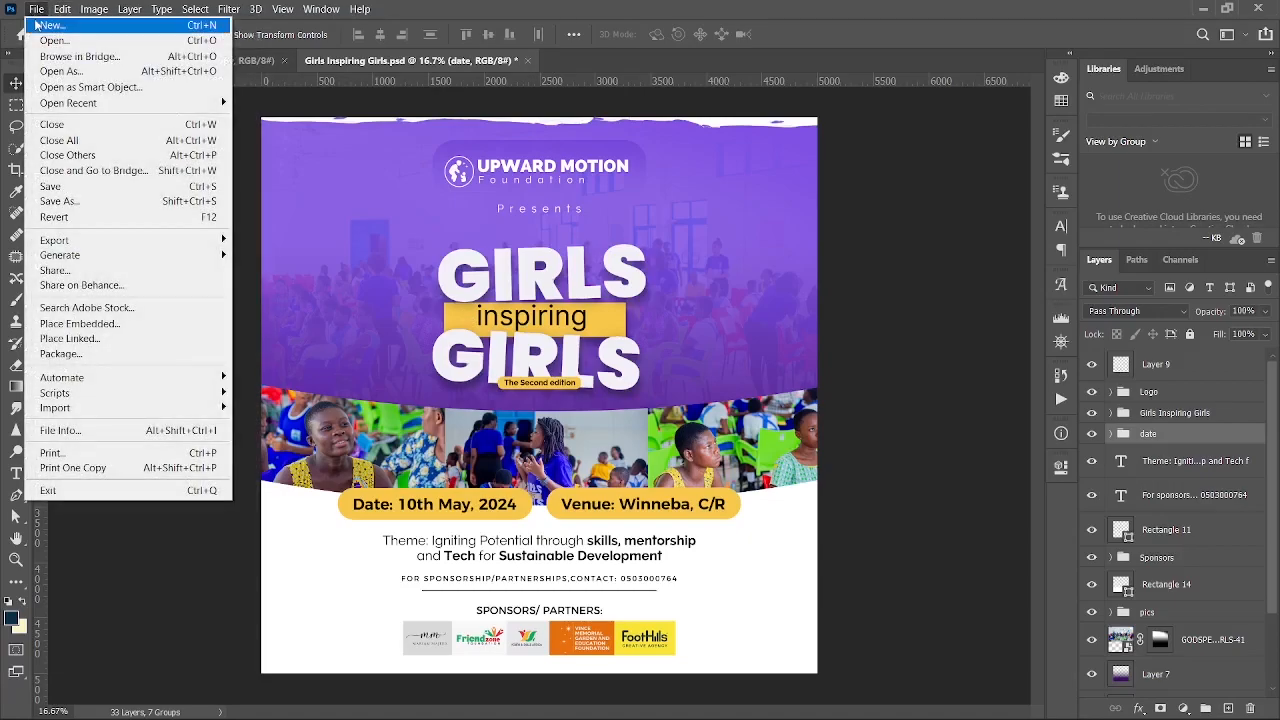
# - Create a new 3000 × 3000 px document named 'Girls Inspiring Girls'
pyautogui.click(48, 25)
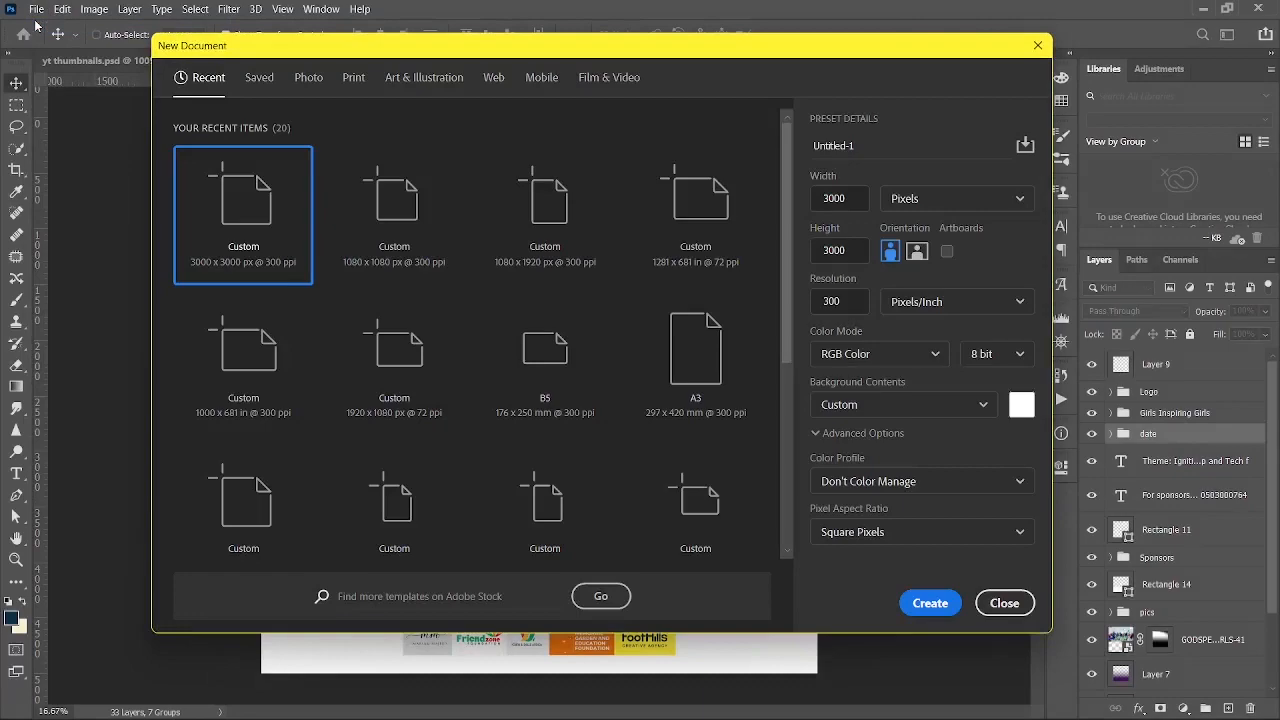
pyautogui.click(870, 148)
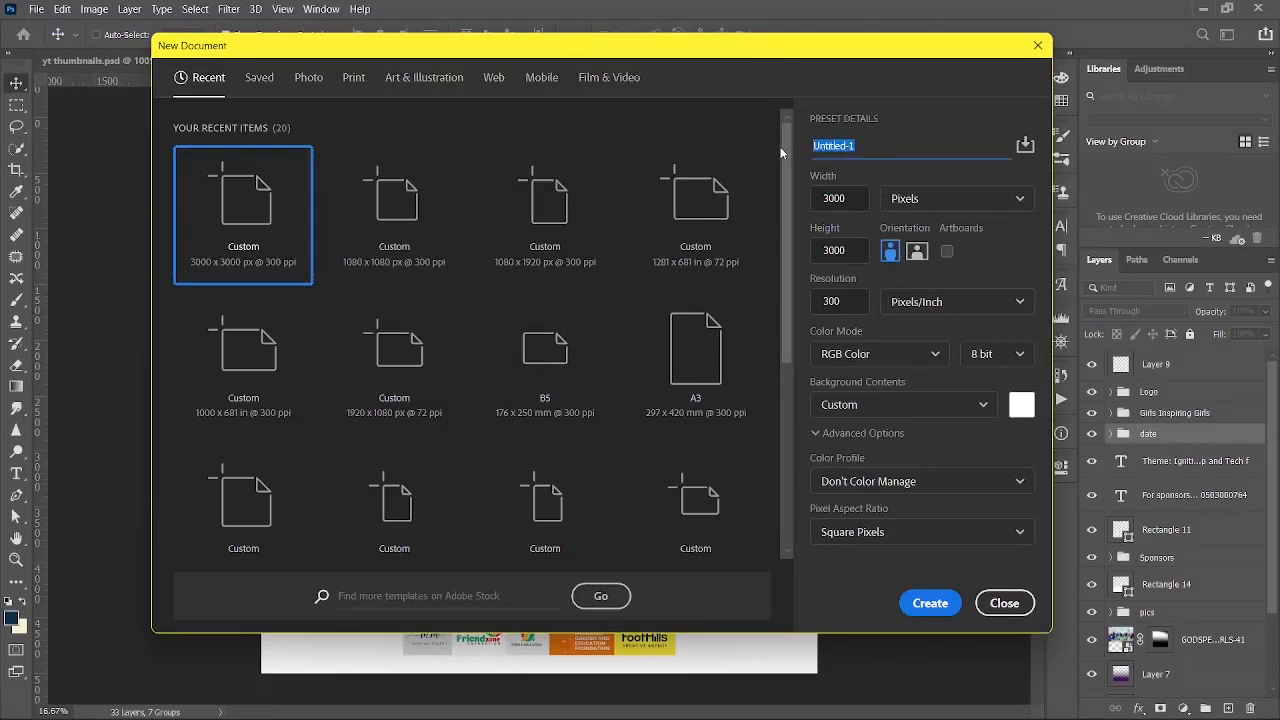
pyautogui.write('Girls Inspiring Girls')
pyautogui.press('Return')
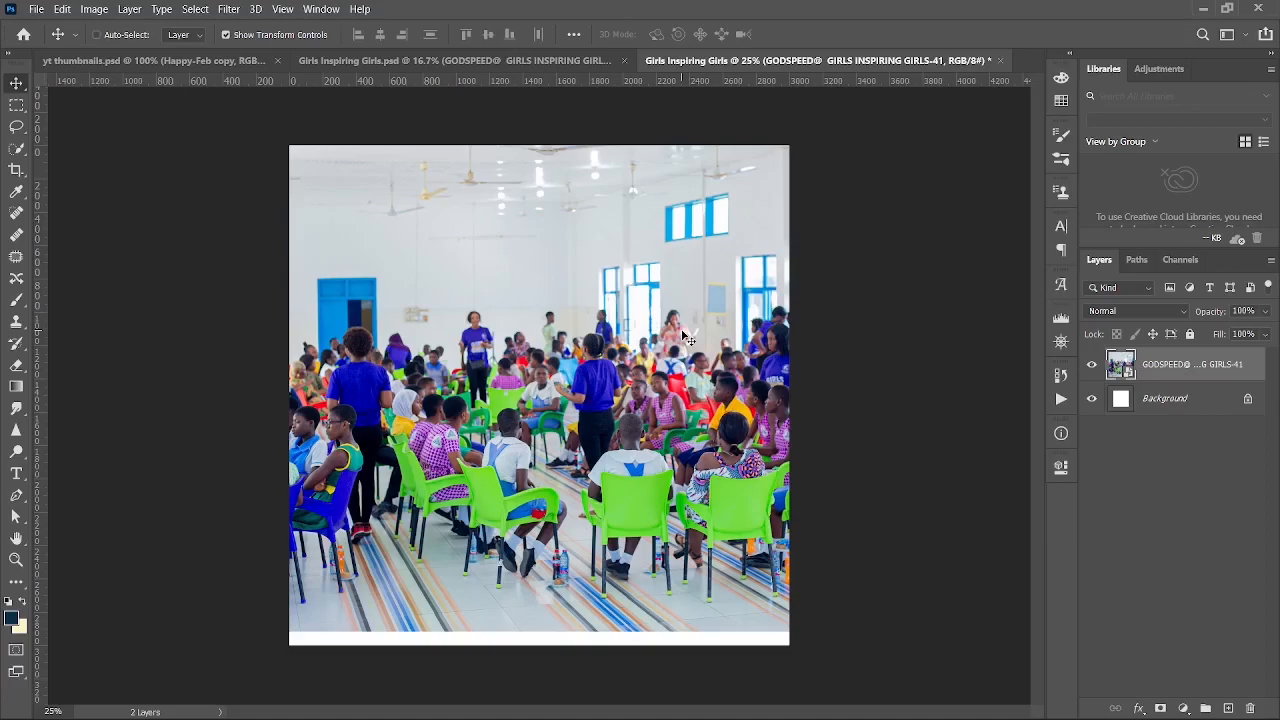
# - Move the crowd photo up and to the left, leaving white at the bottom
pyautogui.moveTo(686, 338); pyautogui.dragTo(683, 310)
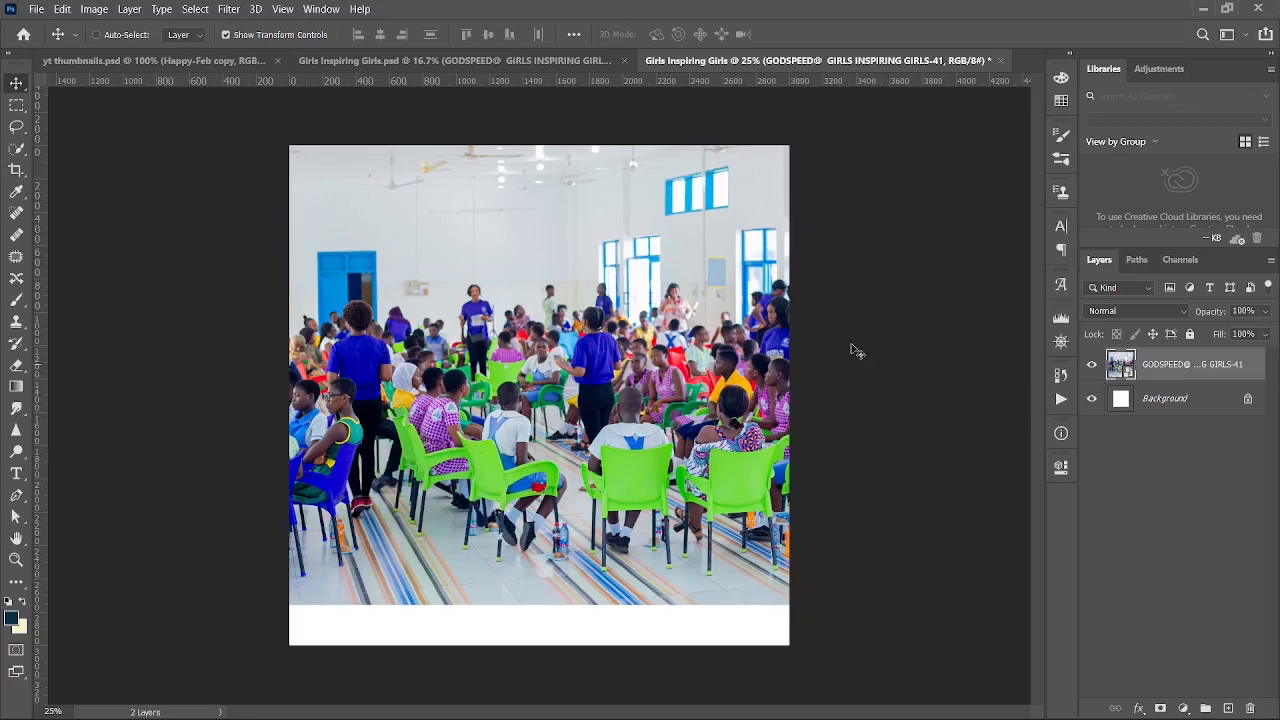
pyautogui.moveTo(608, 317); pyautogui.dragTo(540, 328)
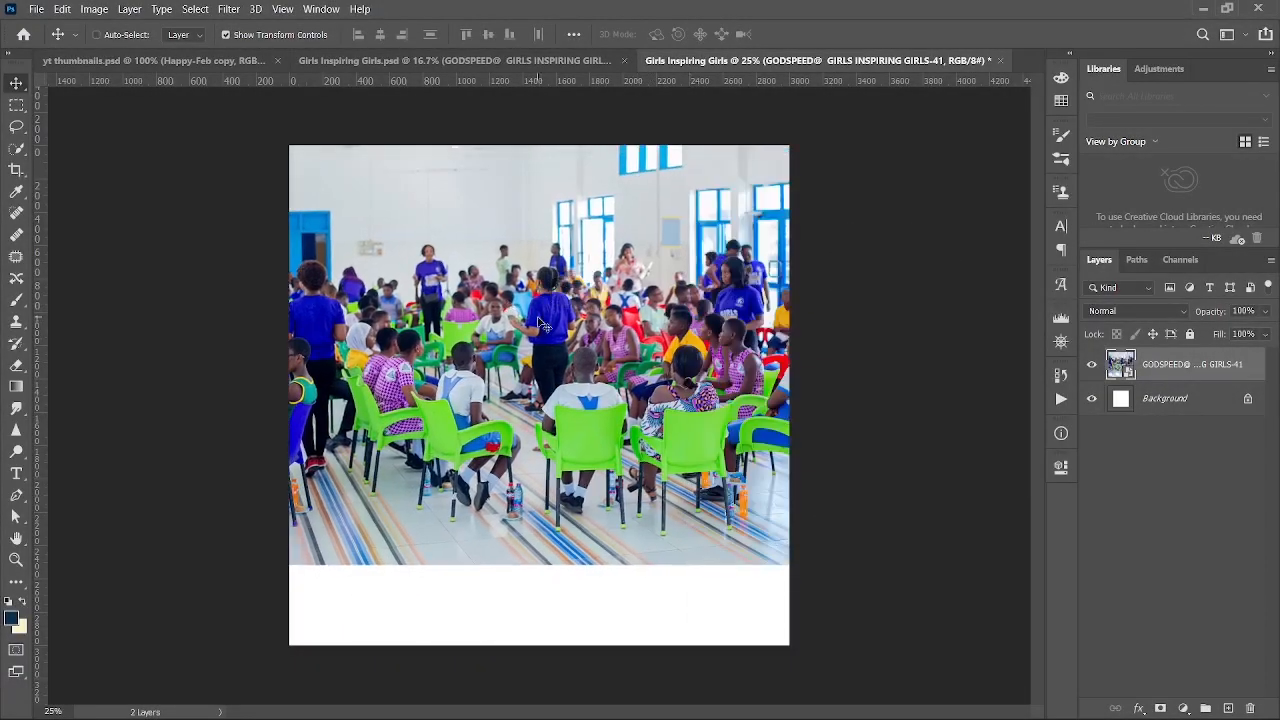
pyautogui.moveTo(716, 345); pyautogui.dragTo(581, 357)
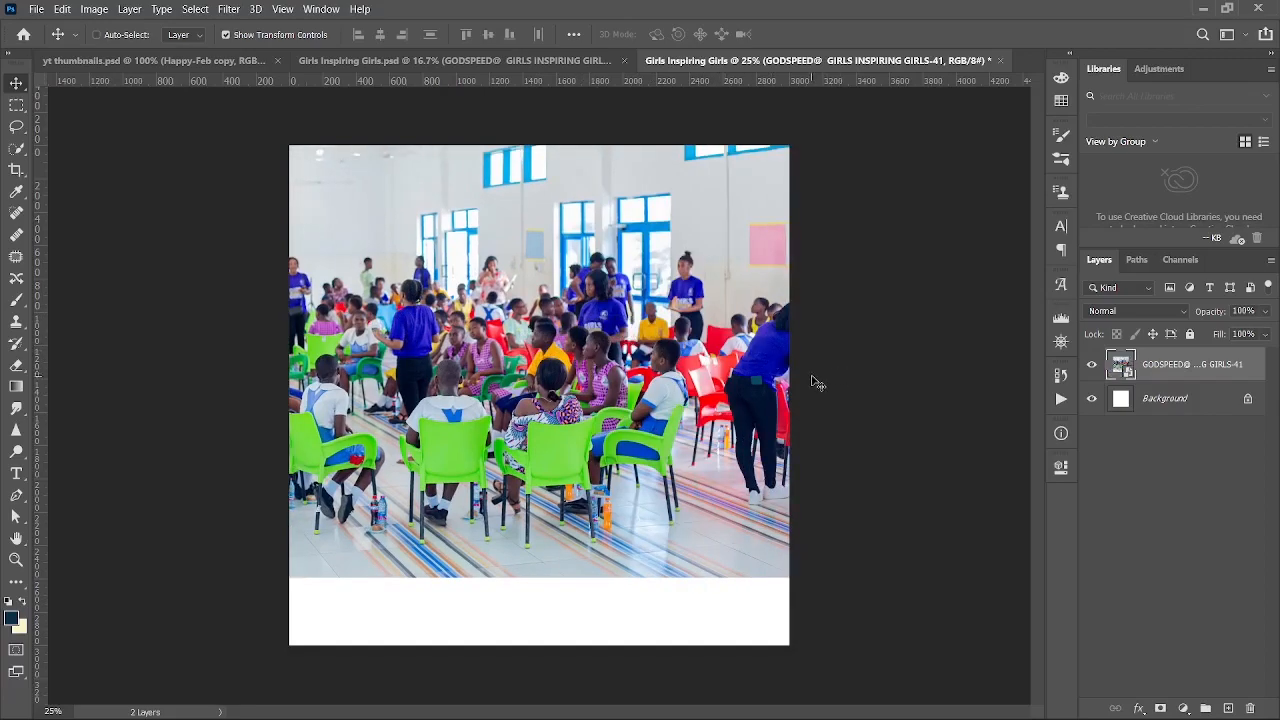
pyautogui.click(1165, 399)
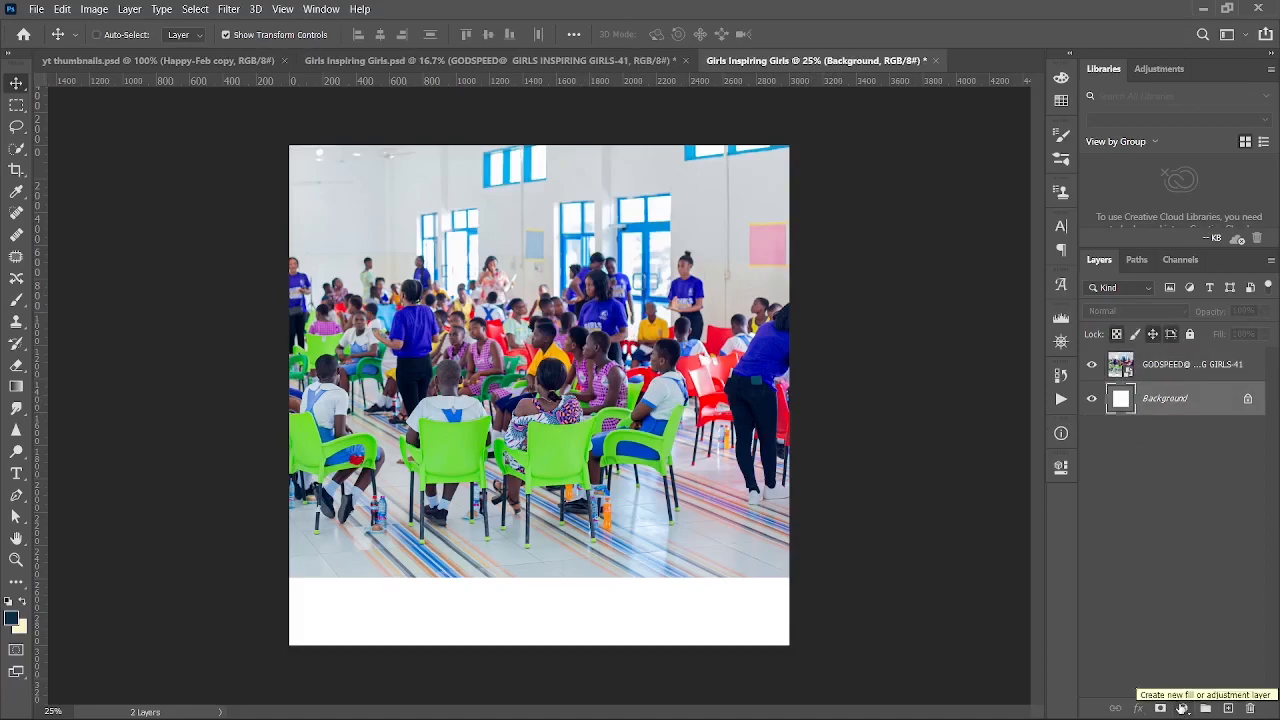
# - Add a bright violet Solid Color fill layer beneath the crowd photo
pyautogui.click(1182, 707)
pyautogui.click(1172, 410)
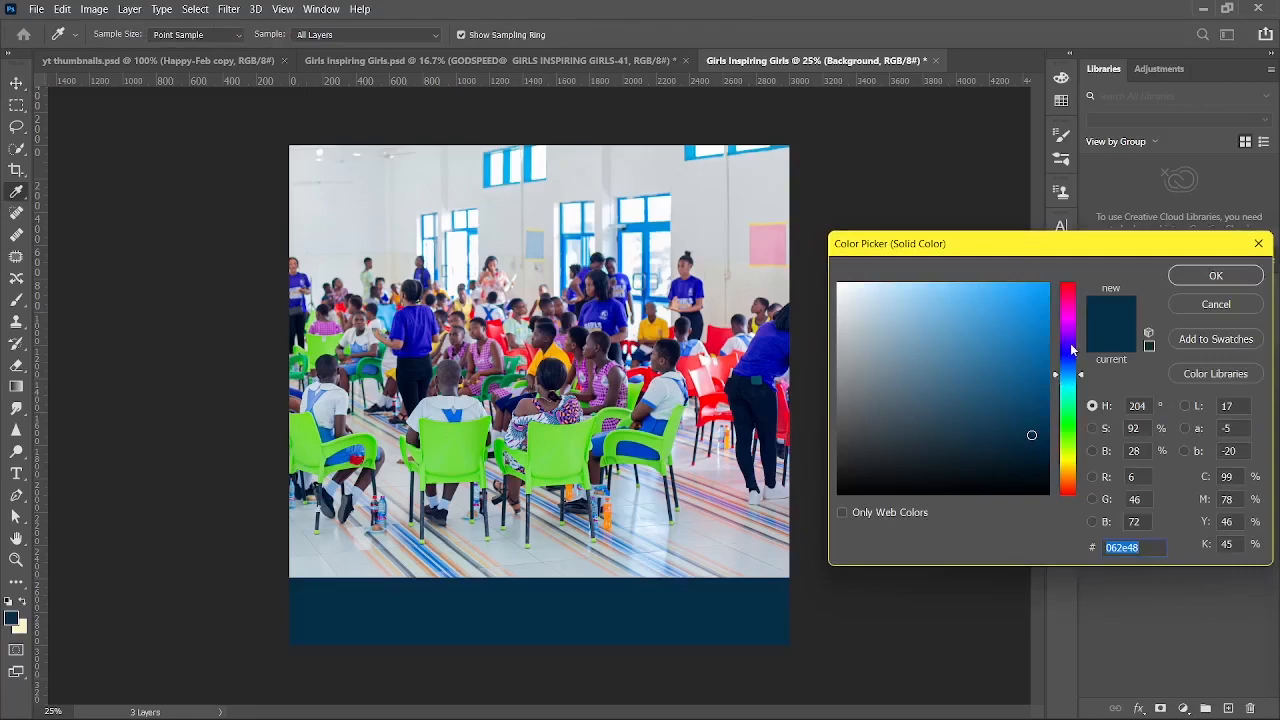
pyautogui.moveTo(1068, 345); pyautogui.dragTo(1069, 339)
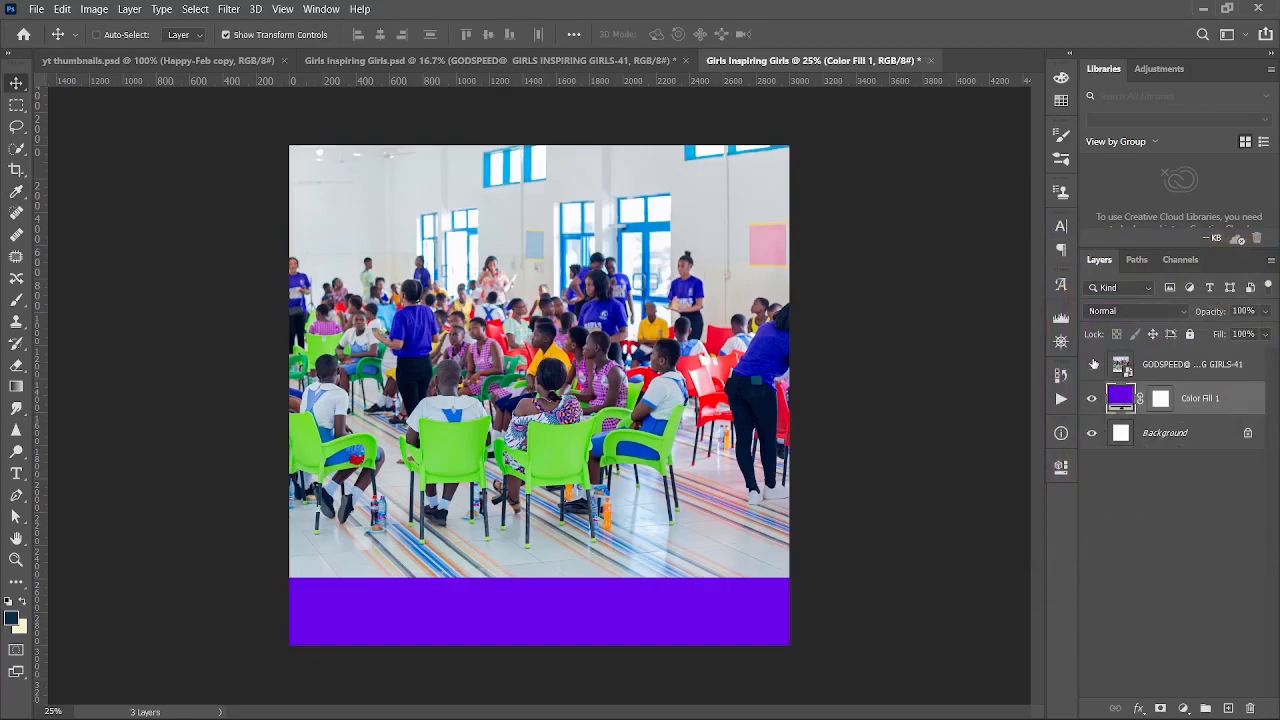
pyautogui.click(1093, 364)
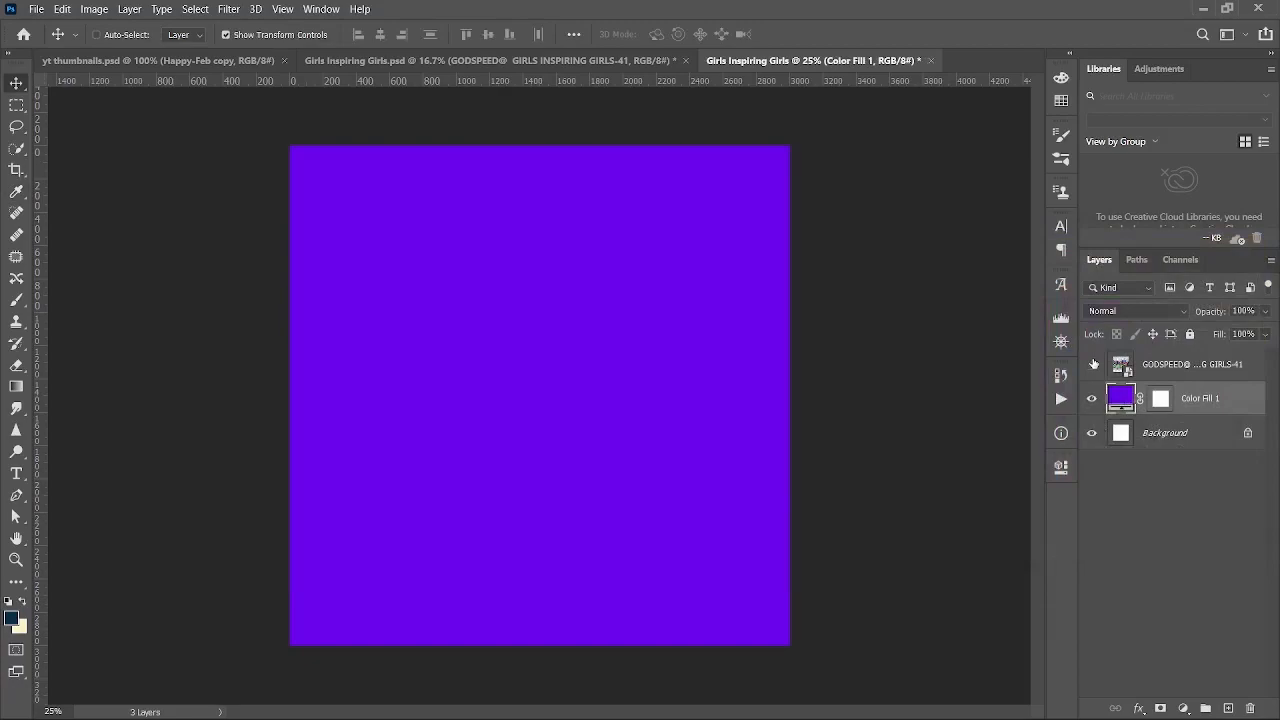
pyautogui.click(1091, 365)
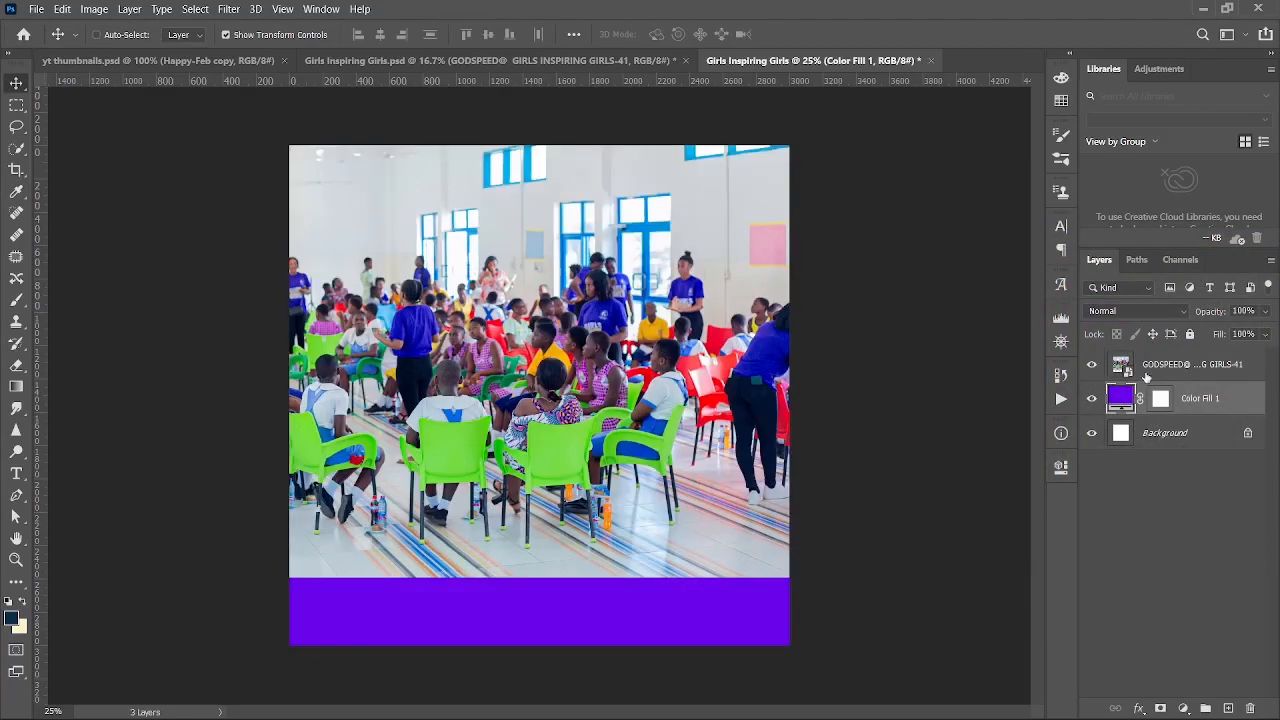
# - Drag the crowd photo down so it covers the canvas
pyautogui.click(1152, 368)
pyautogui.moveTo(616, 264); pyautogui.dragTo(617, 333)
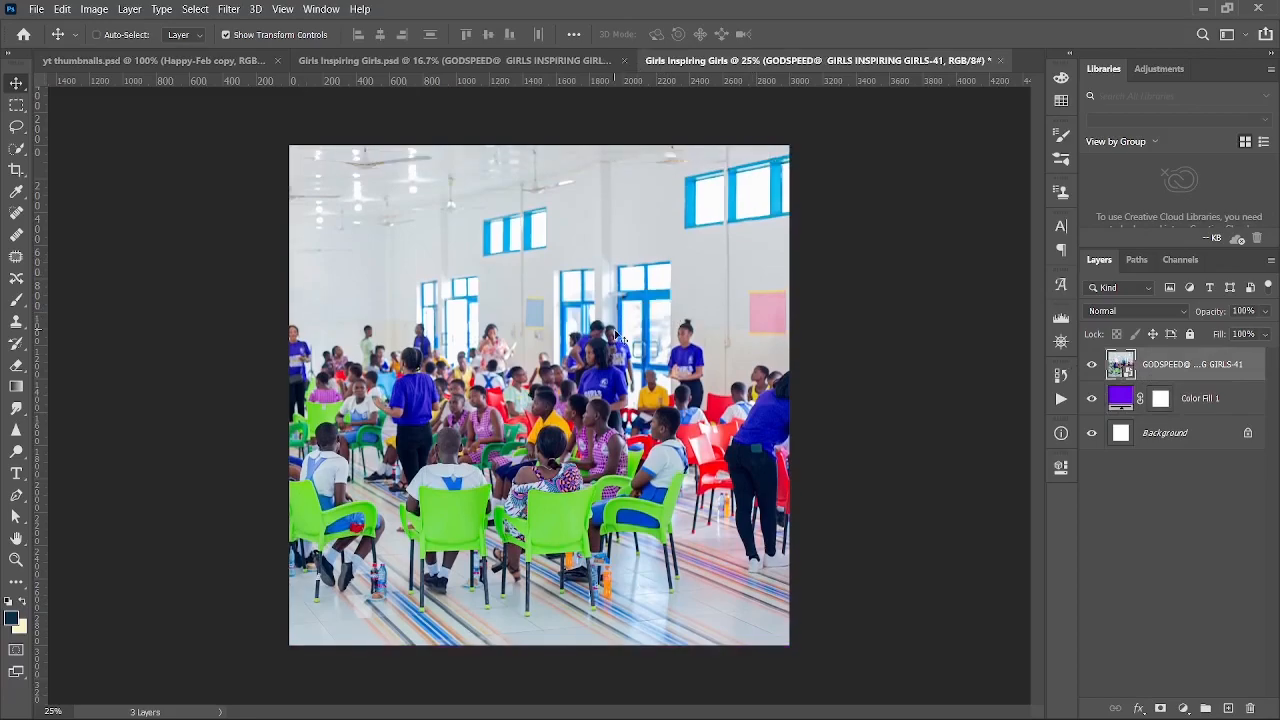
pyautogui.hotkey('ctrl', '-')
pyautogui.hotkey('ctrl', '+')
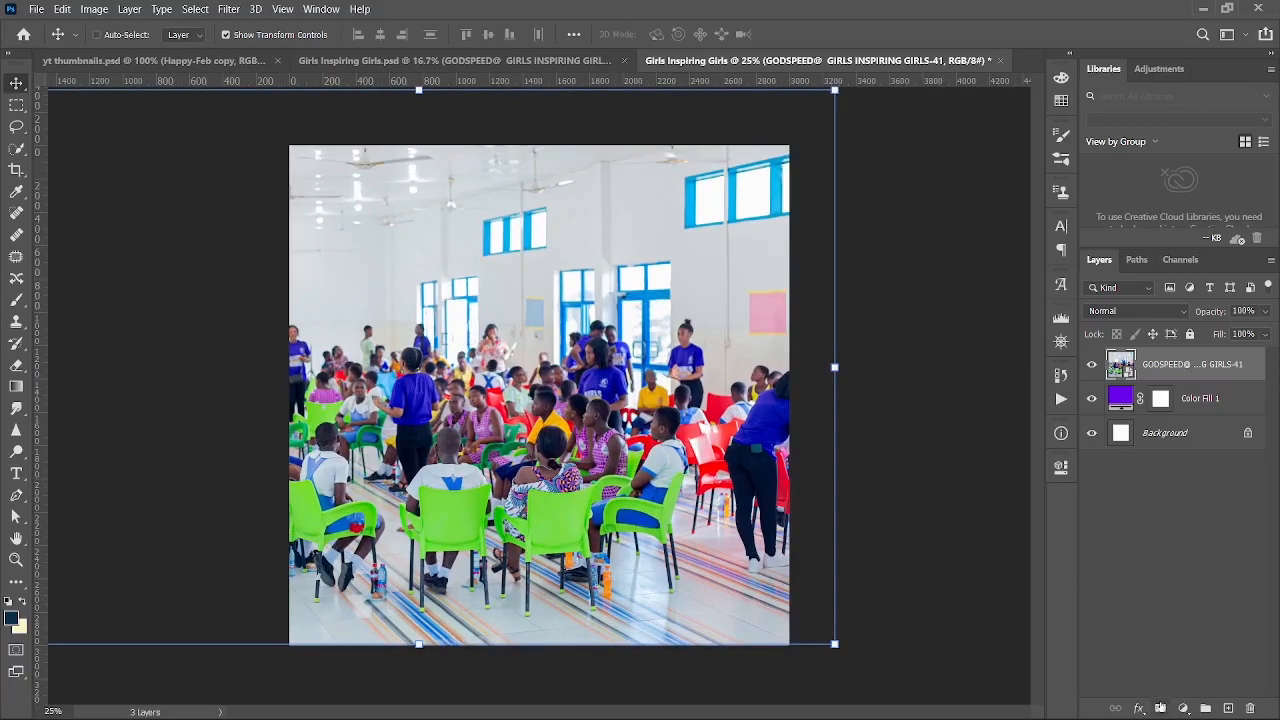
# - Fade the crowd photo into the purple with a gradient layer mask and 29% opacity
pyautogui.click(1160, 709)
pyautogui.press('g')
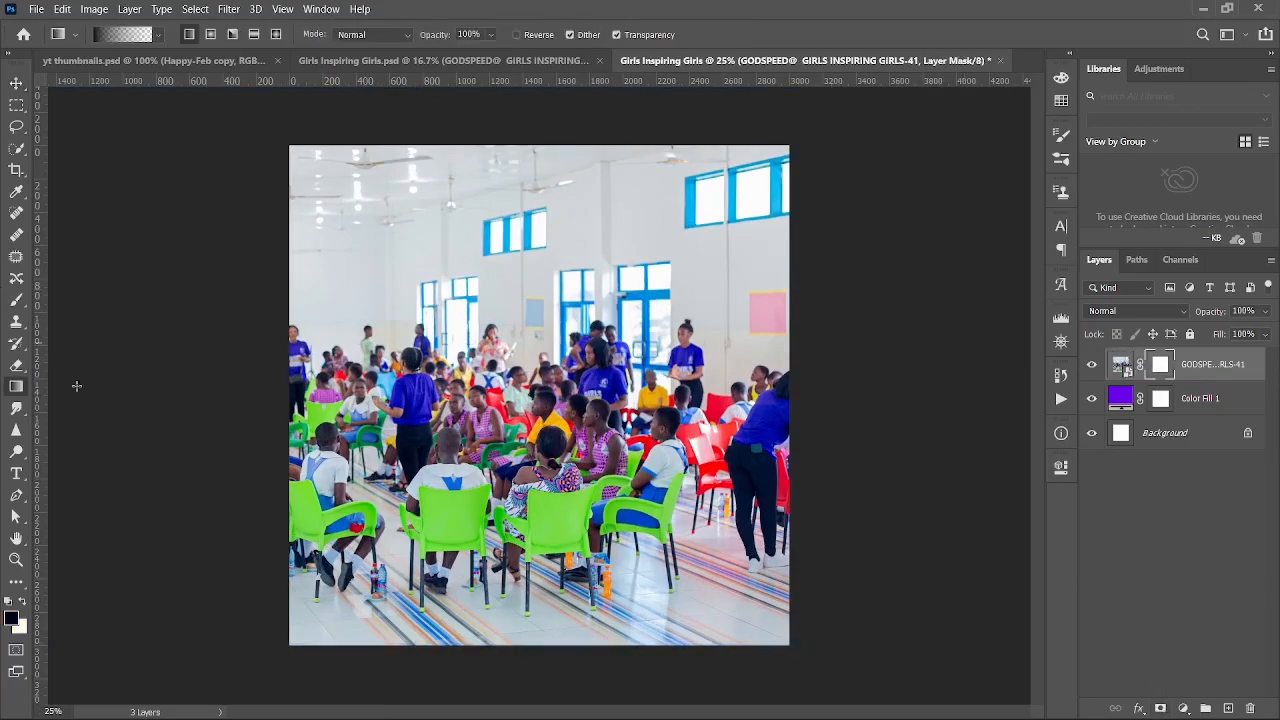
pyautogui.moveTo(526, 676); pyautogui.dragTo(530, 302)
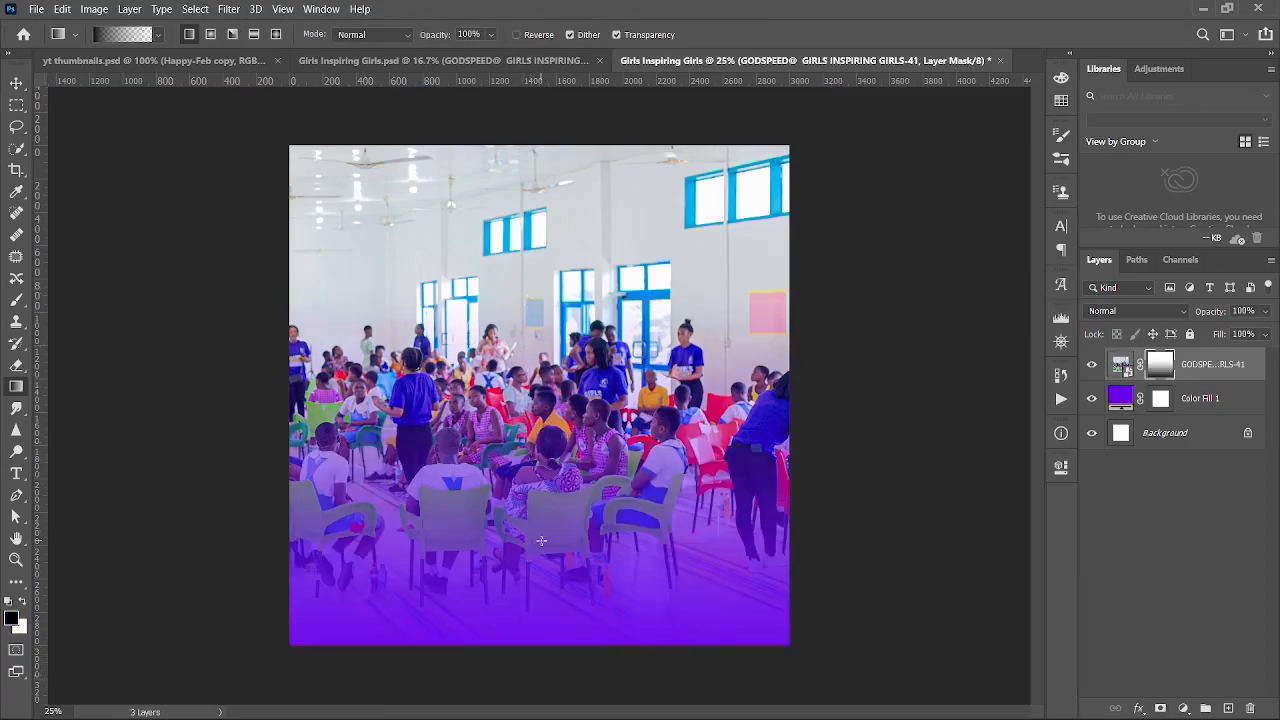
pyautogui.hotkey('ctrl', '-')
pyautogui.moveTo(563, 665); pyautogui.dragTo(530, 285)
pyautogui.moveTo(490, 630); pyautogui.dragTo(517, 157)
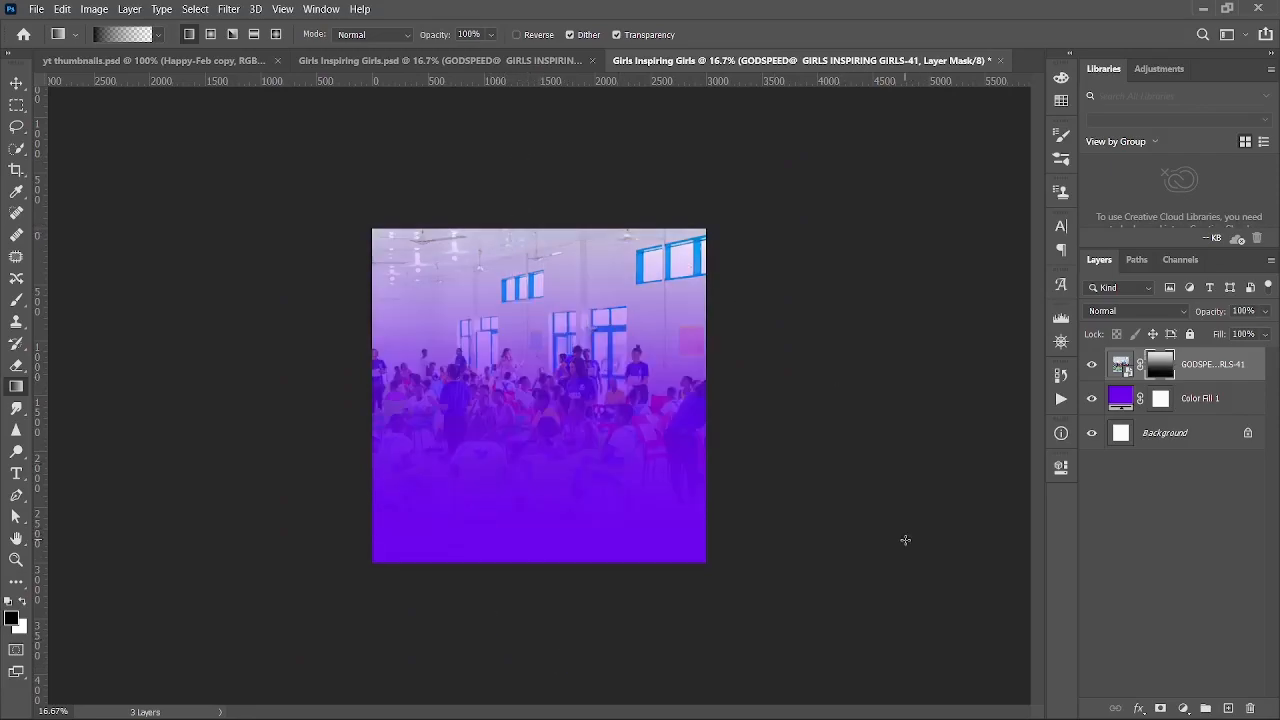
pyautogui.hotkey('ctrl', '+')
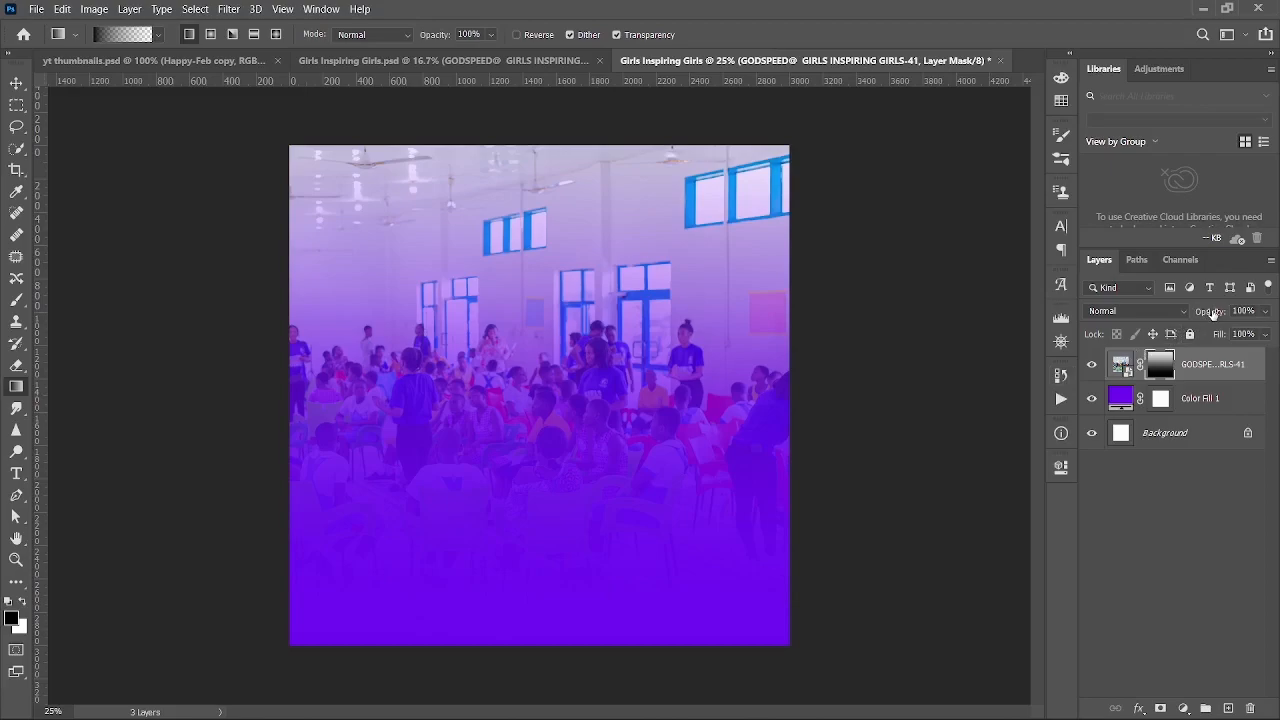
pyautogui.moveTo(1212, 313); pyautogui.dragTo(1155, 313)
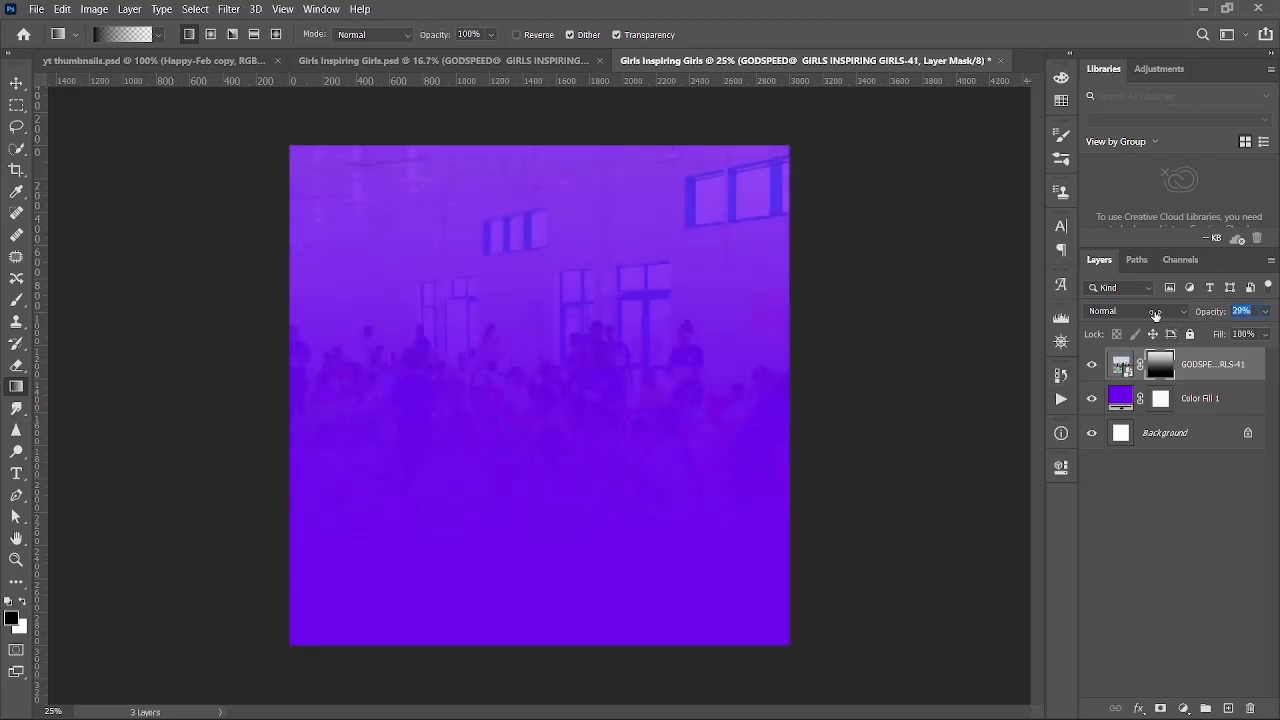
# - Group the photo and the colour fill into a group named 'bg'
pyautogui.keyDown('shift'); pyautogui.click(1205, 408); pyautogui.keyUp('shift')
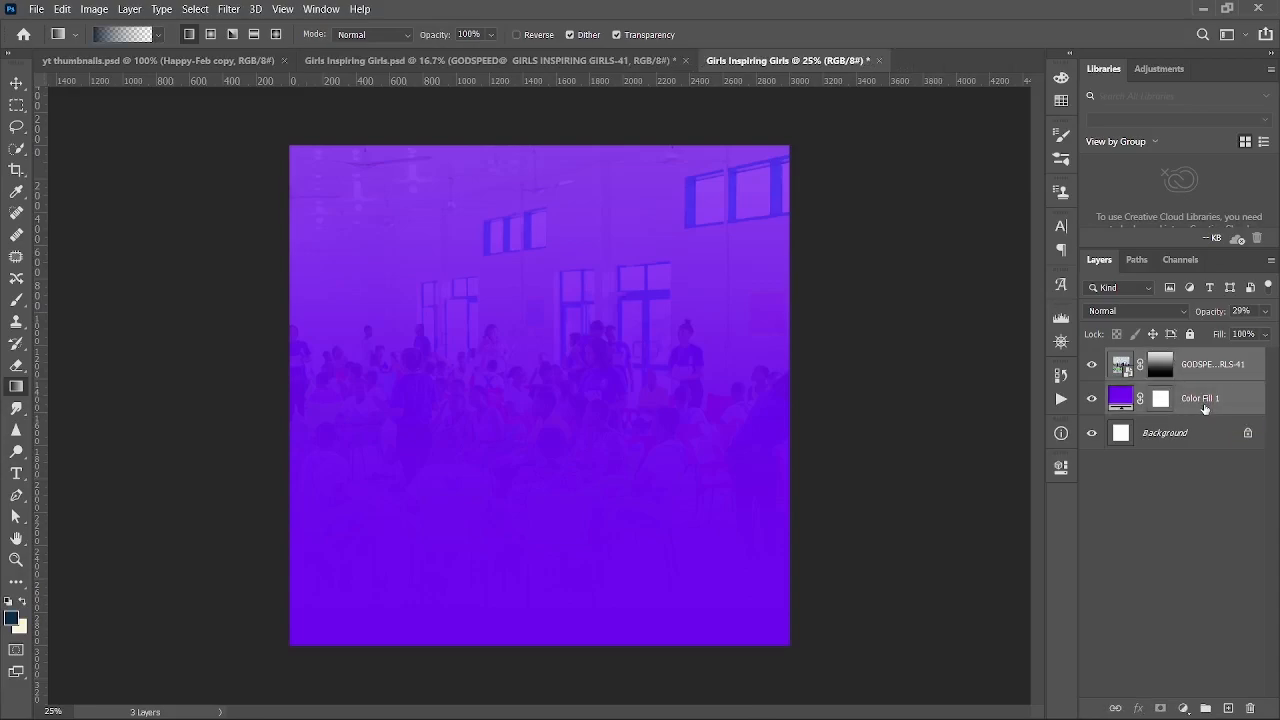
pyautogui.hotkey('ctrl', 'g')
pyautogui.doubleClick(1155, 358)
pyautogui.write('bg')
pyautogui.press('Return')
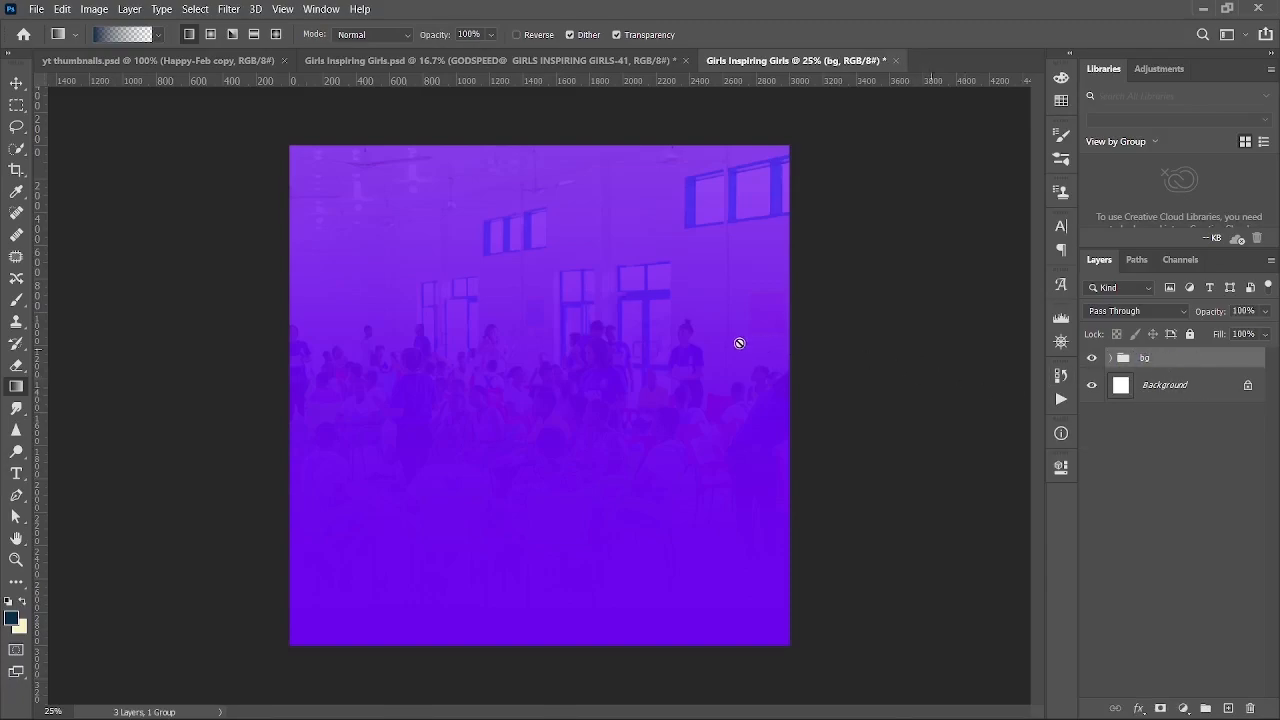
pyautogui.press('v')
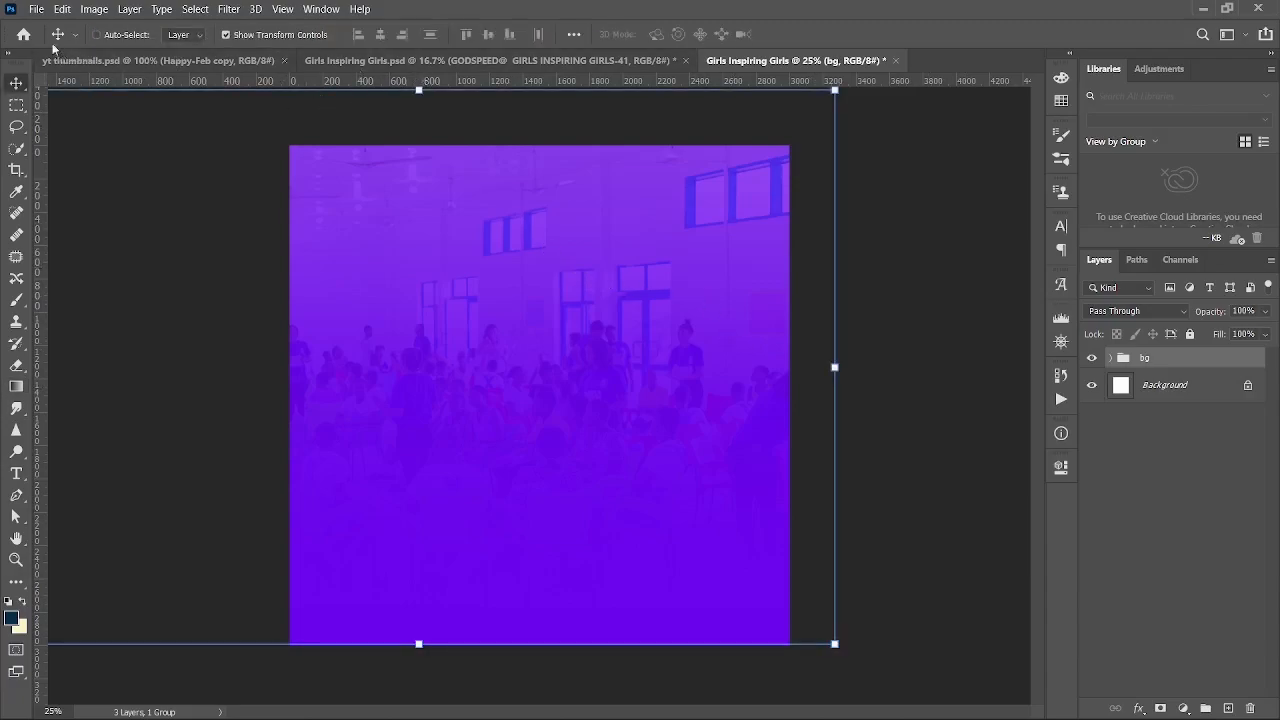
# - Place the GIRLS inspiring GIRLS logo from the UpwardMotion Foundation folder
pyautogui.click(35, 8)
pyautogui.click(135, 324)
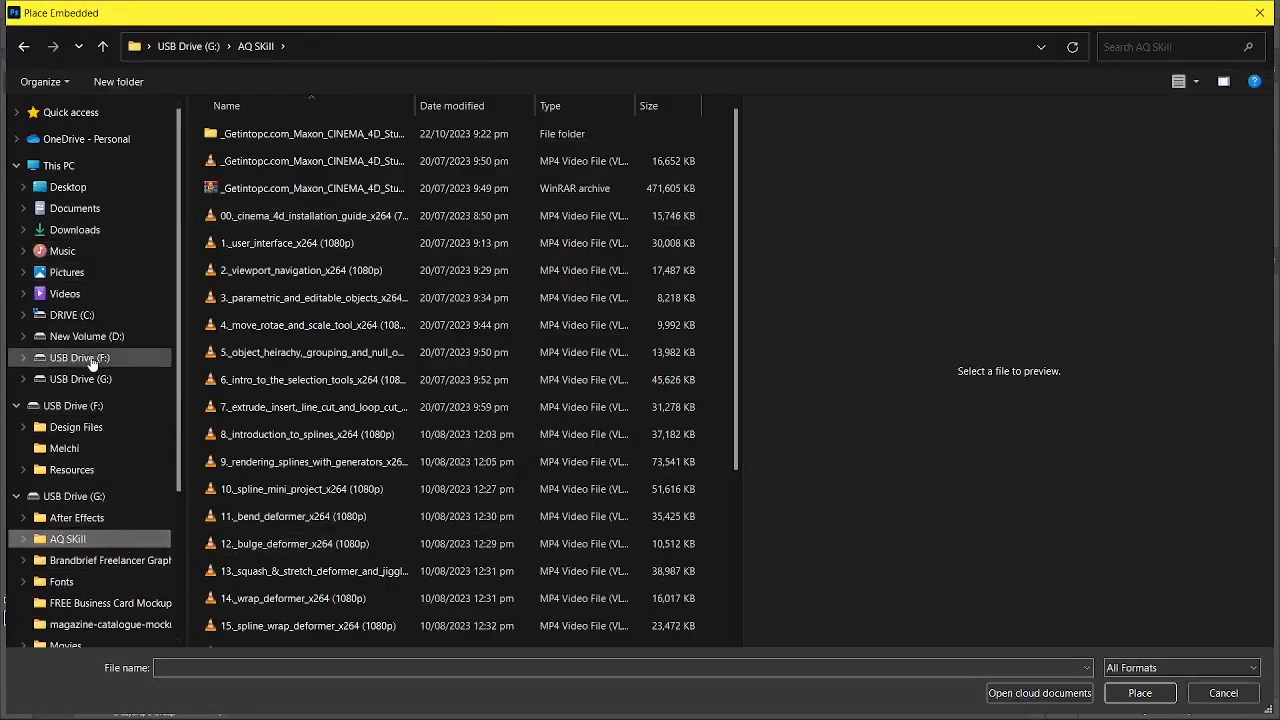
pyautogui.click(90, 428)
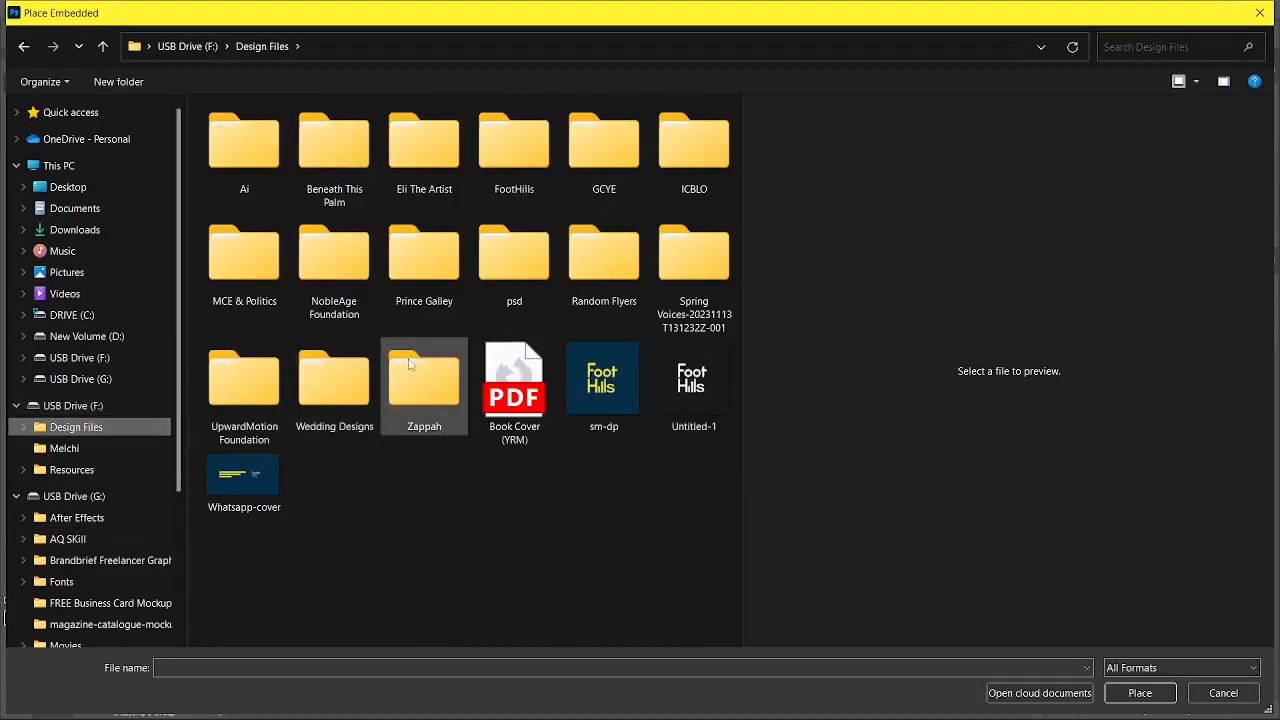
pyautogui.click(239, 390)
pyautogui.doubleClick(239, 390)
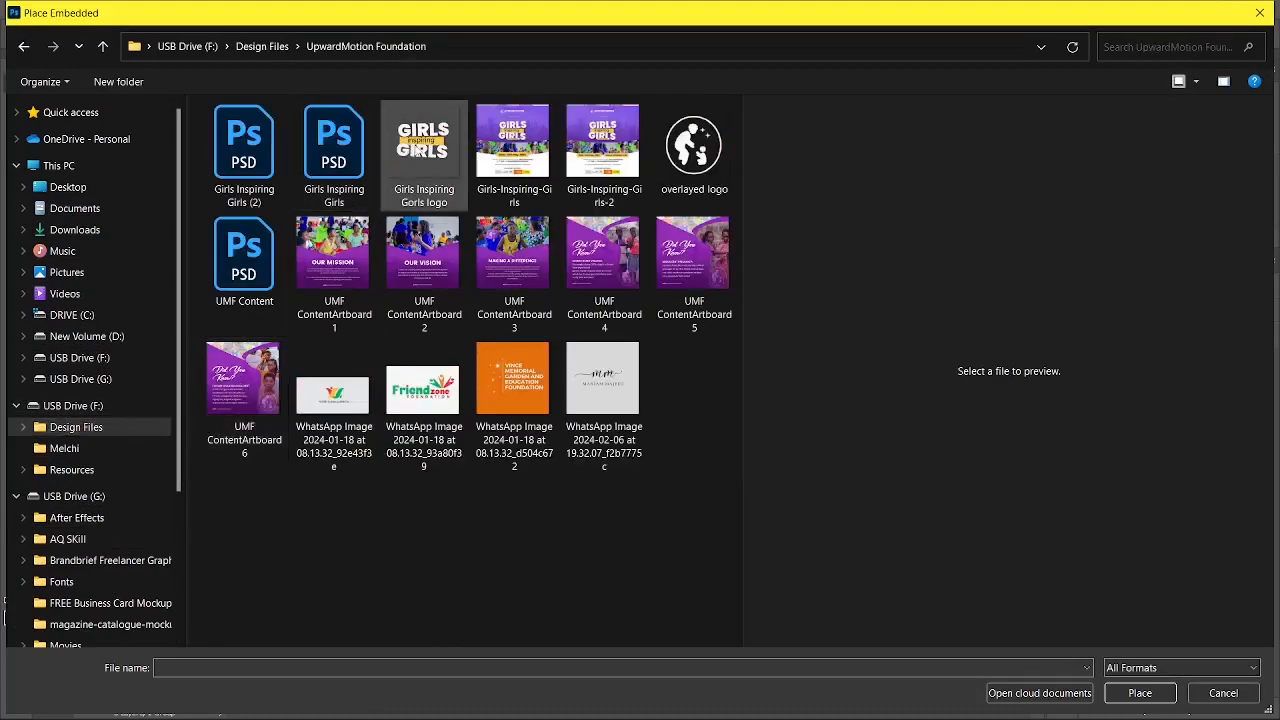
pyautogui.doubleClick(416, 150)
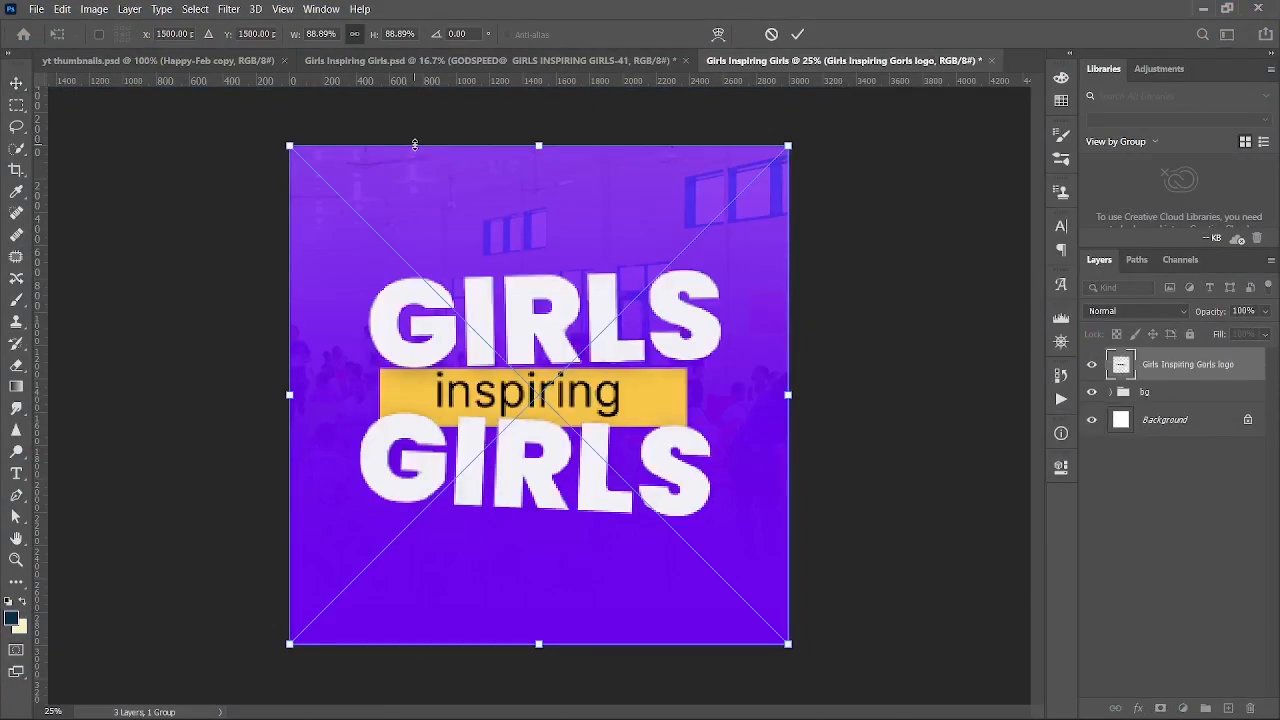
pyautogui.press('Return')
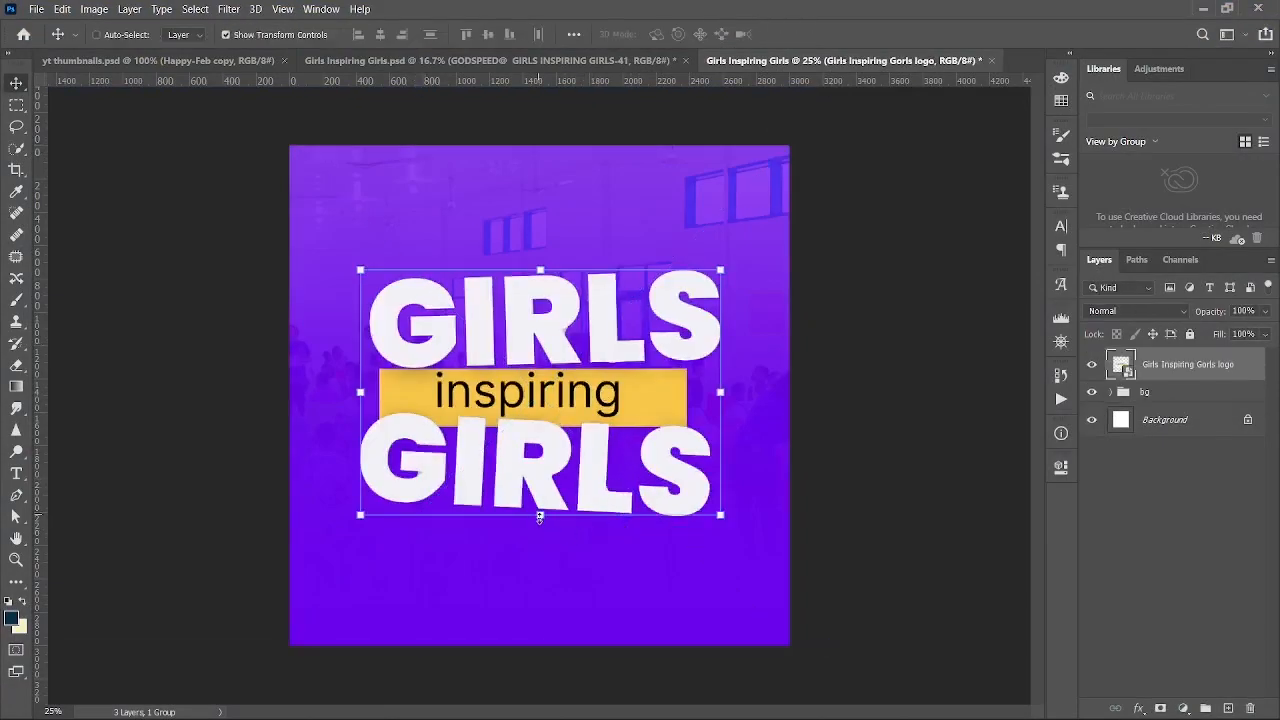
# - Scale the logo to about 57% and nudge it lower near the top centre
pyautogui.hotkey('ctrl', 't')
pyautogui.moveTo(553, 552); pyautogui.dragTo(553, 564)
pyautogui.moveTo(539, 657); pyautogui.dragTo(558, 440)
pyautogui.press('Return')
pyautogui.moveTo(565, 340); pyautogui.dragTo(564, 354)
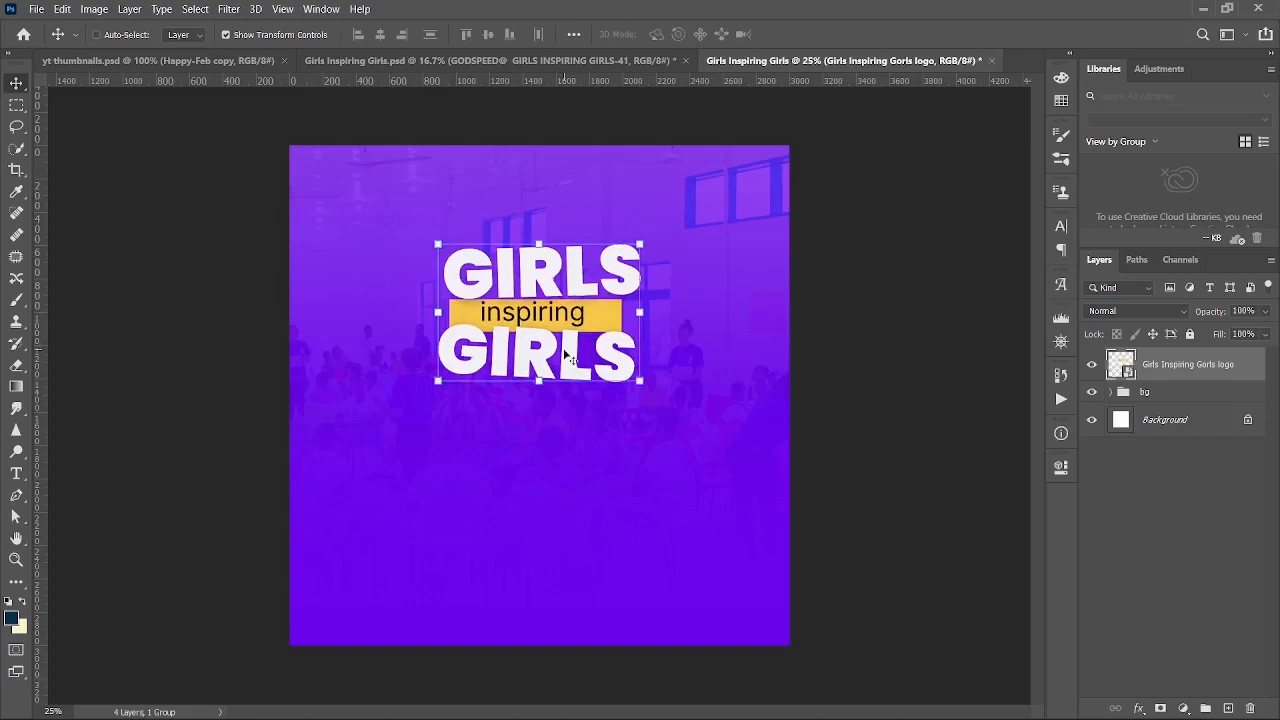
pyautogui.hotkey('ctrl', '+')
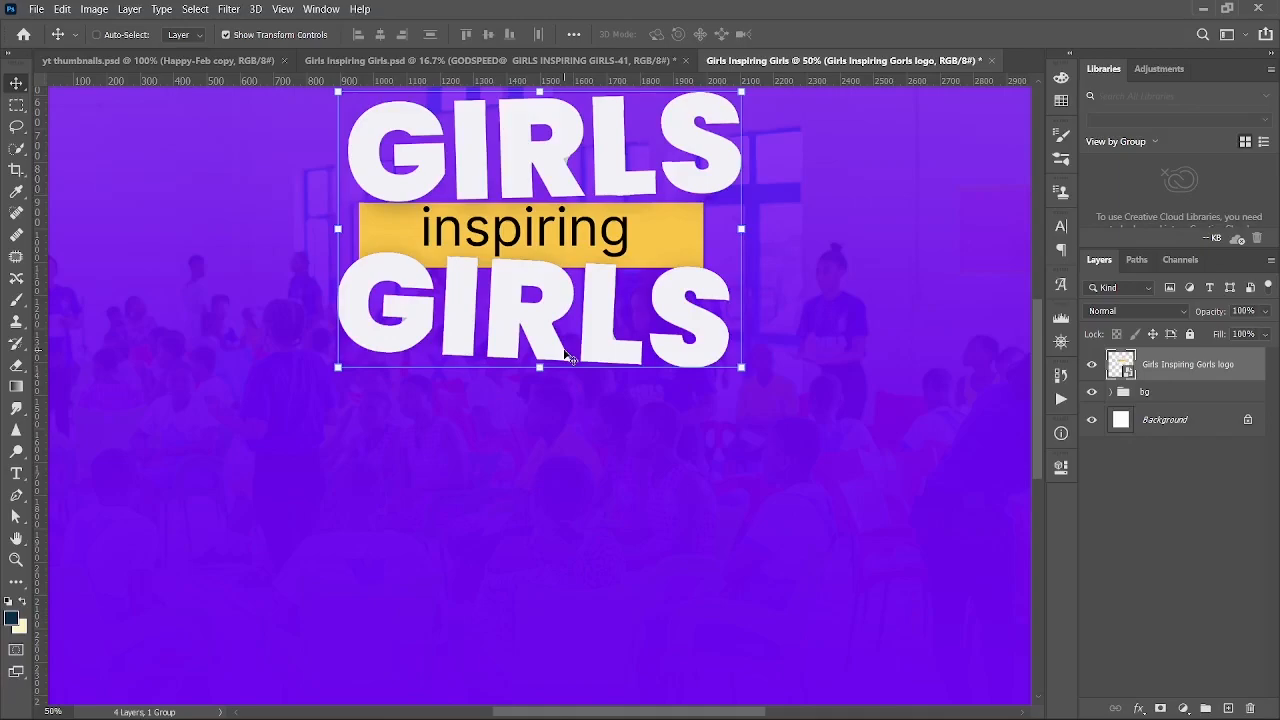
pyautogui.moveTo(565, 358); pyautogui.dragTo(566, 374)
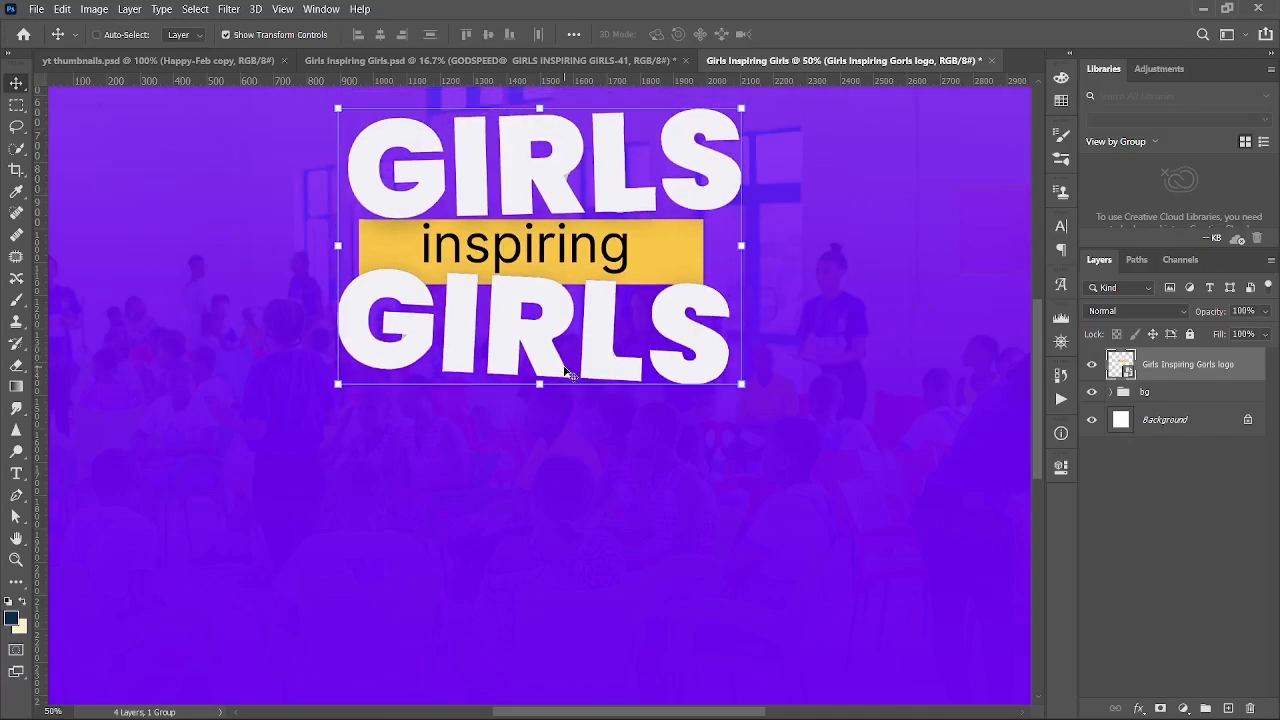
pyautogui.press('u')
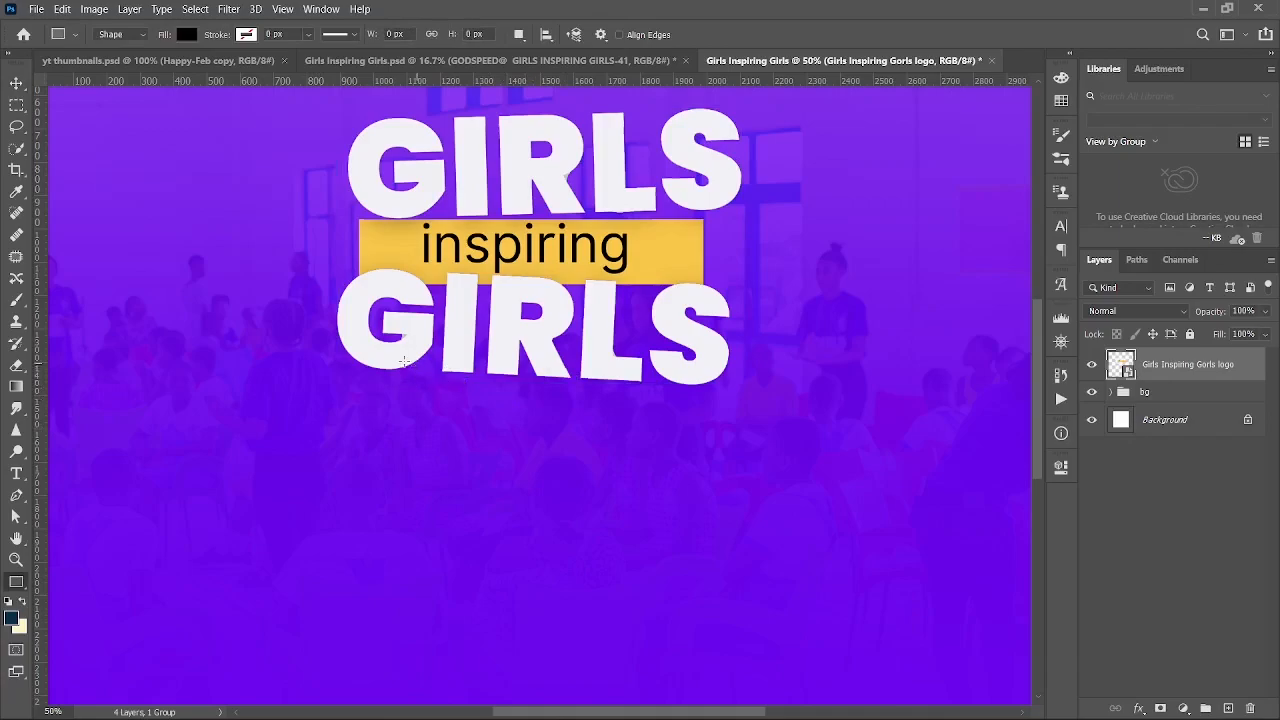
# - Draw a rectangle beneath the lower GIRLS, filled with yellow sampled from the logo
pyautogui.moveTo(370, 363); pyautogui.dragTo(583, 396)
pyautogui.press('v')
pyautogui.moveTo(537, 451); pyautogui.dragTo(596, 463)
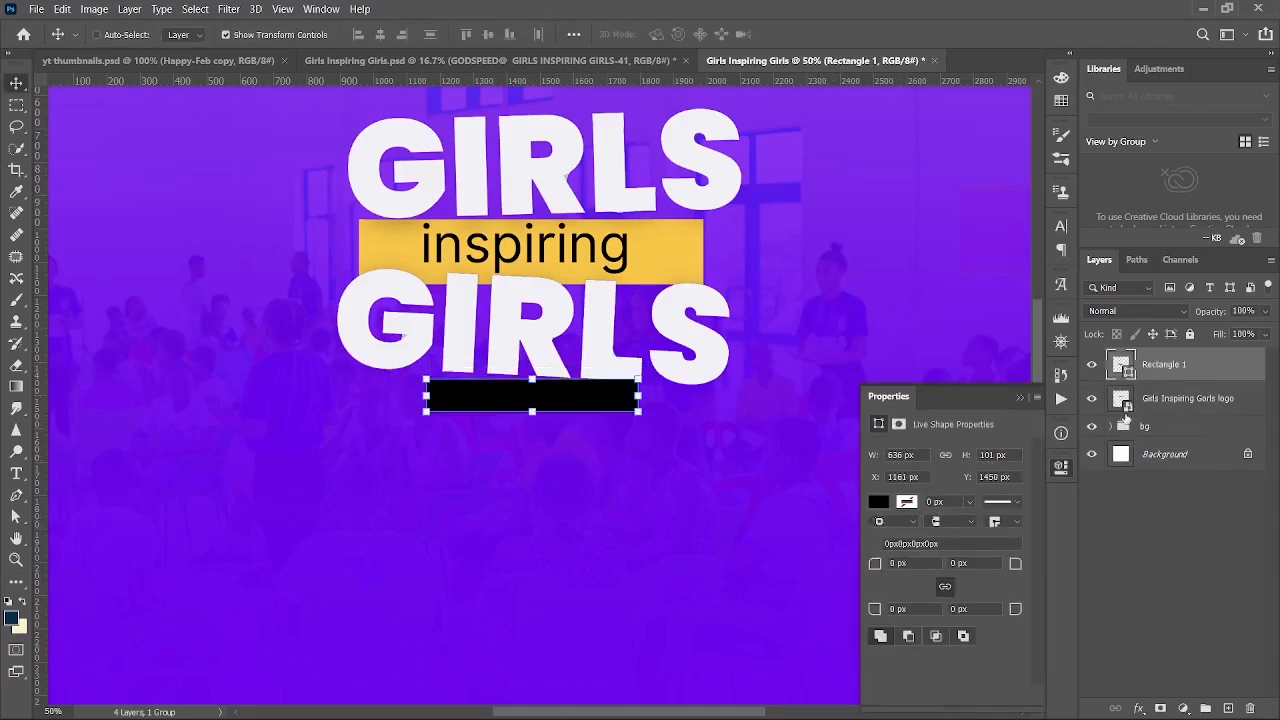
pyautogui.doubleClick(1124, 366)
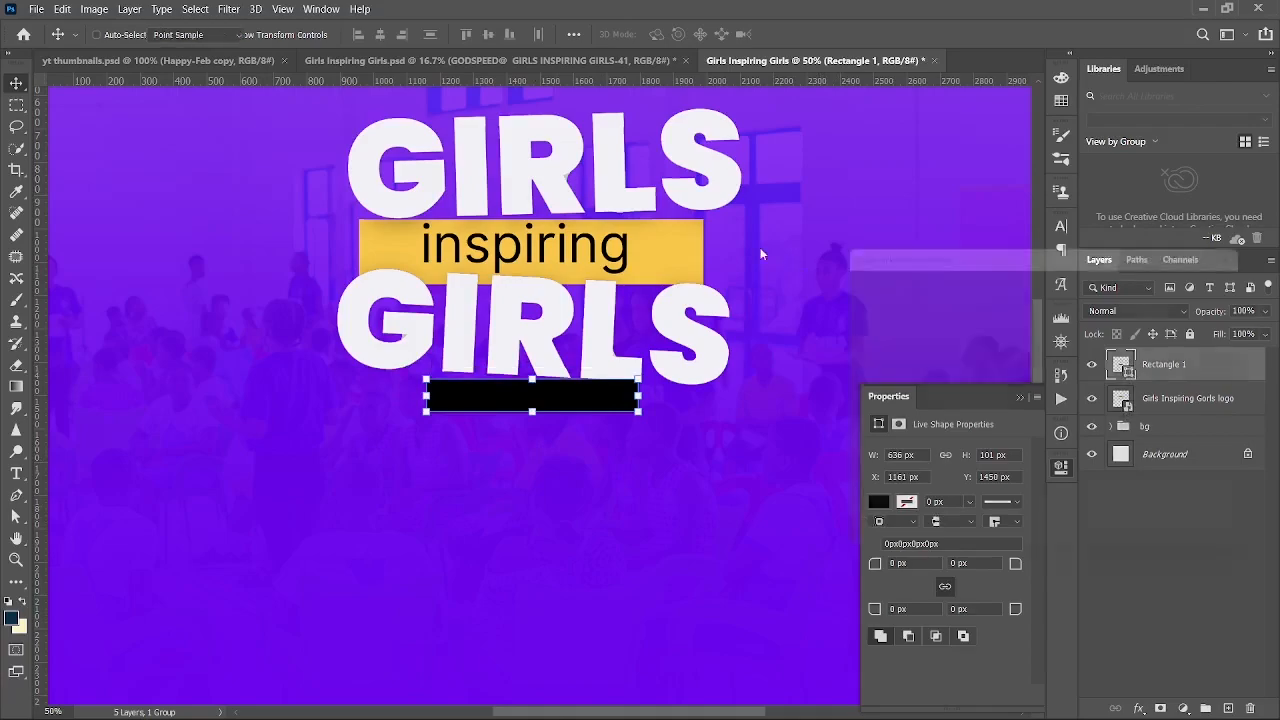
pyautogui.click(666, 246)
pyautogui.press('Return')
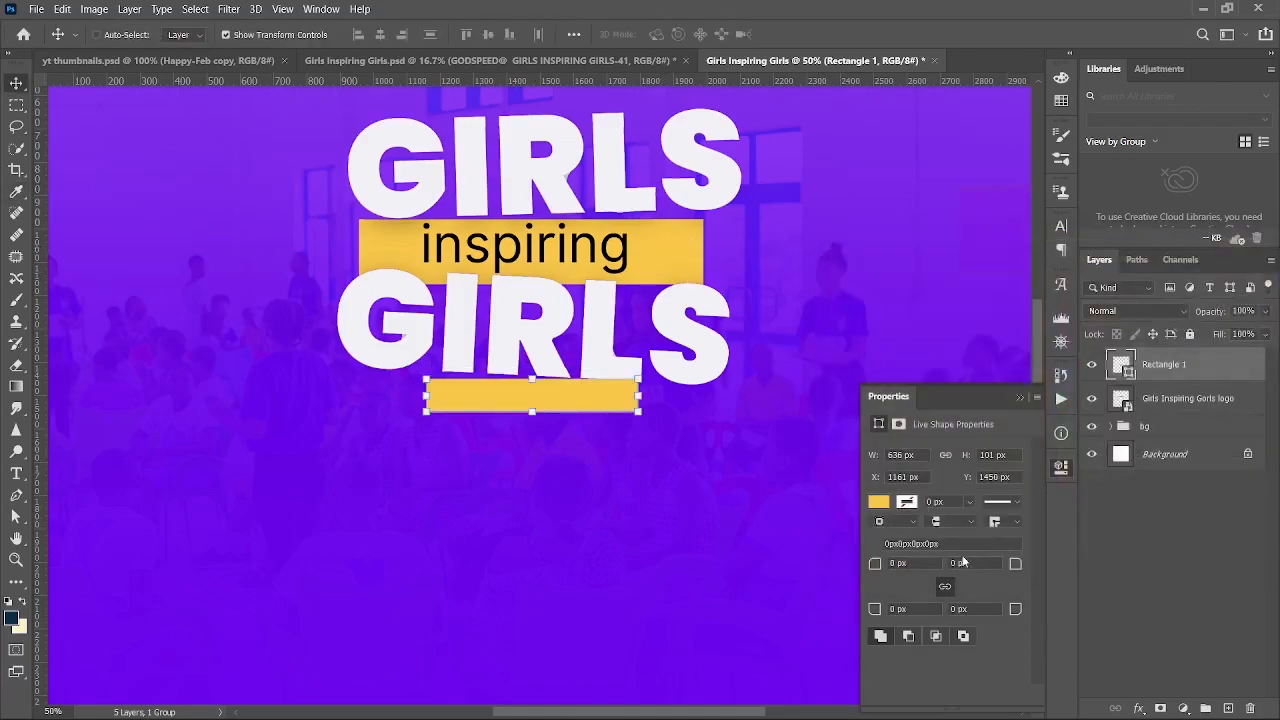
# - Round the rectangle's corners to 50 px and move the pill up under the GIRLS text
pyautogui.write('50')
pyautogui.press('Return')
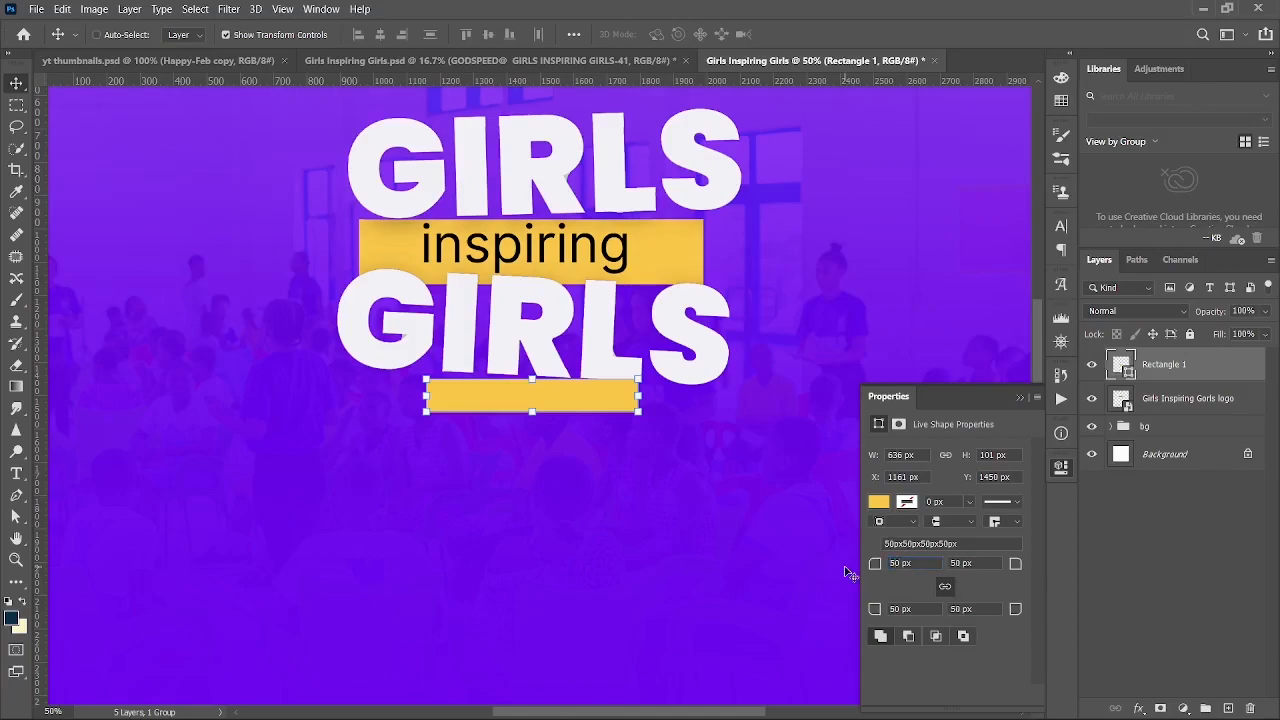
pyautogui.moveTo(724, 551); pyautogui.dragTo(750, 522)
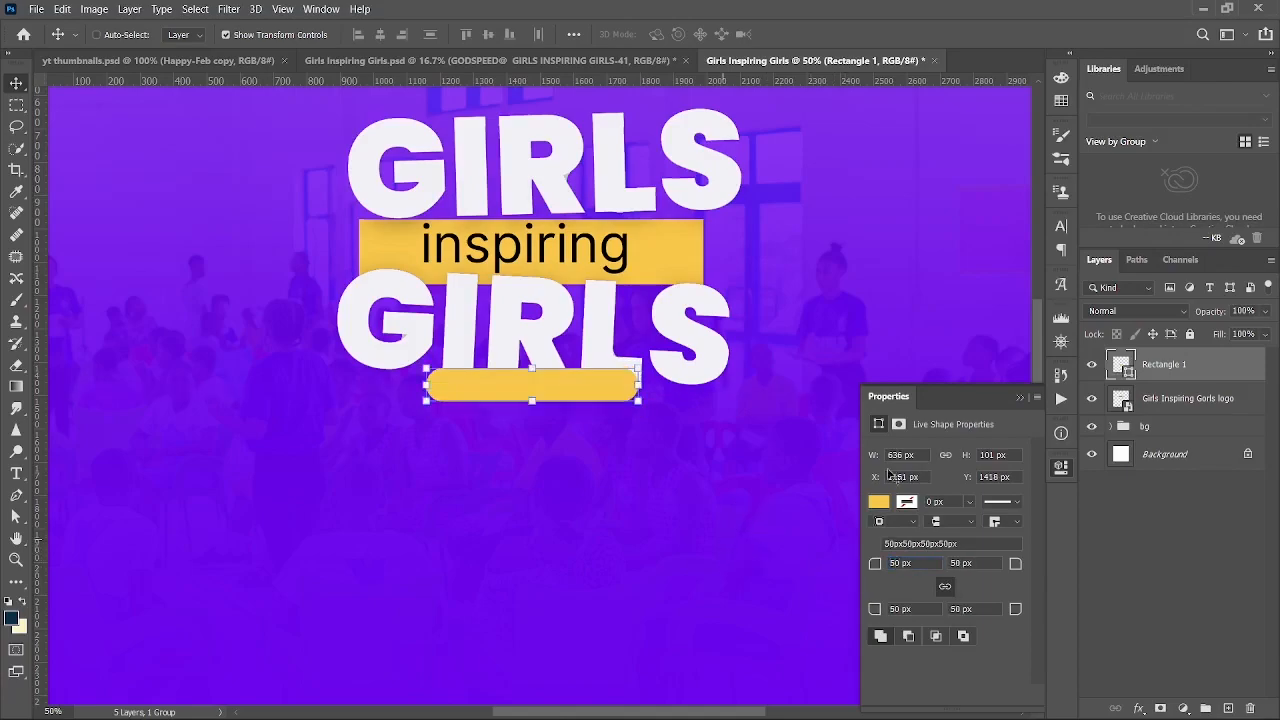
pyautogui.click(1021, 398)
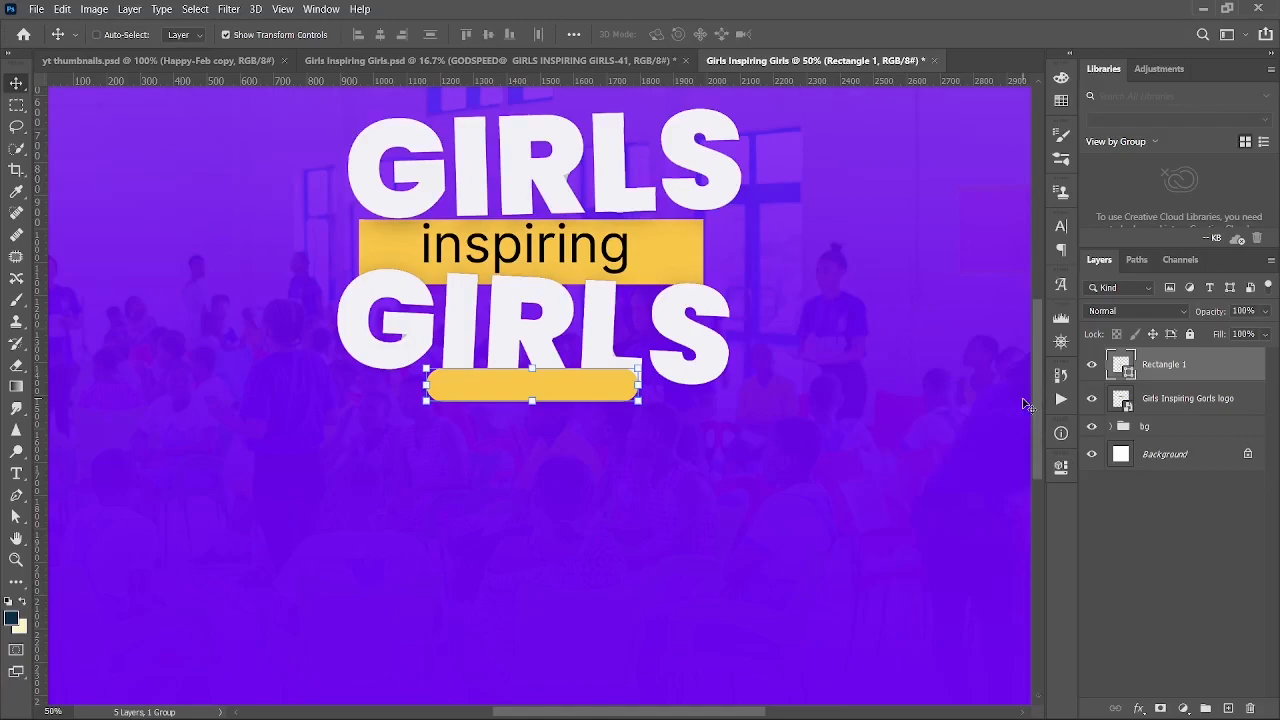
pyautogui.hotkey('ctrl', '+')
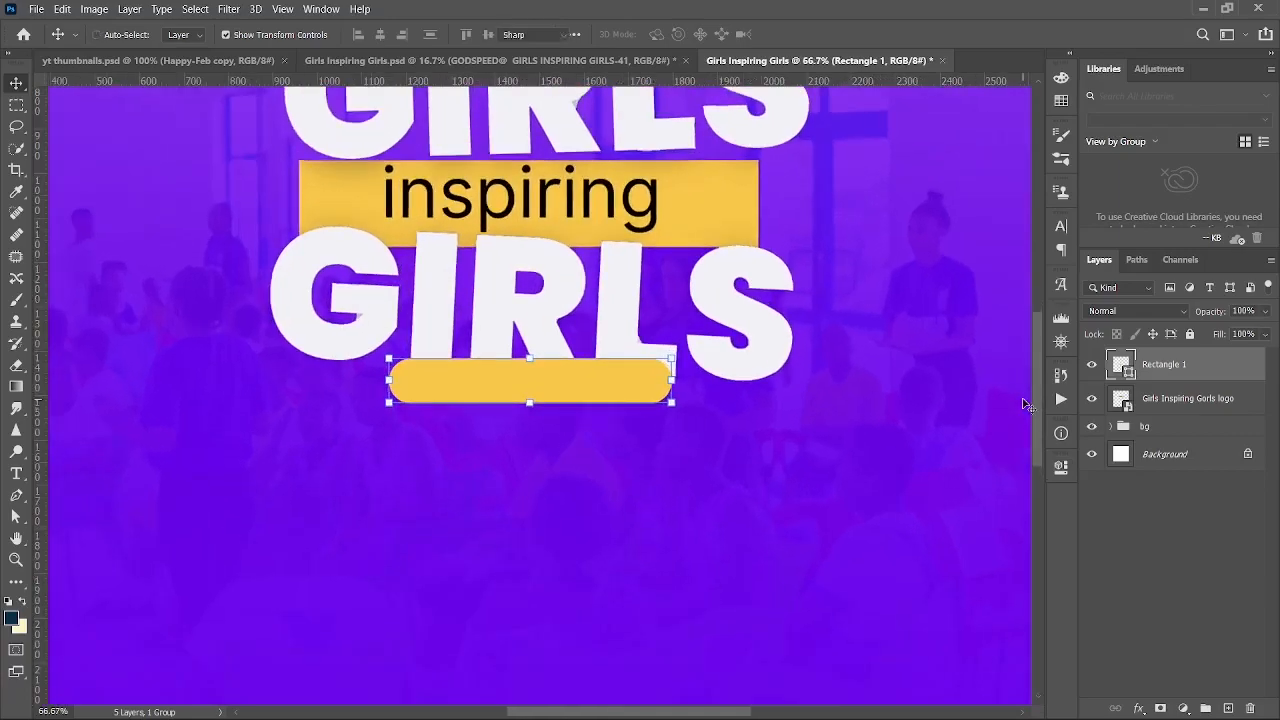
pyautogui.press('t')
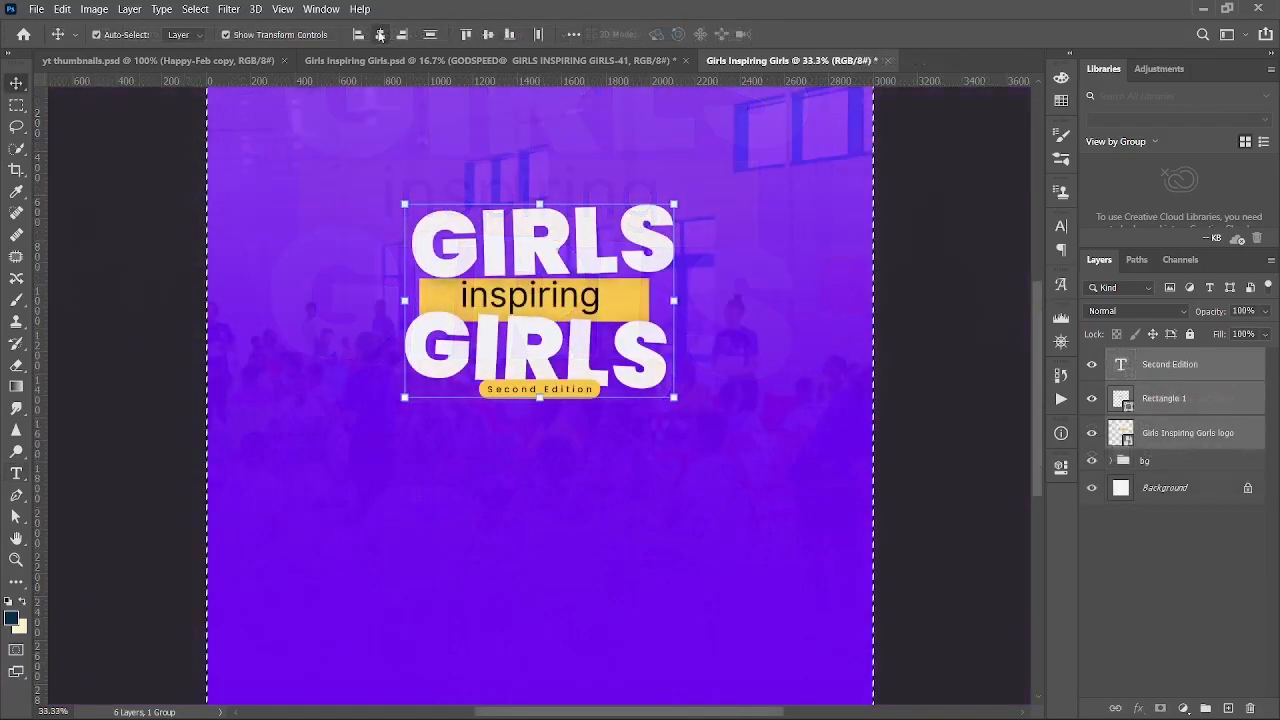
# - Group the logo, yellow pill and Second Edition text layers as 'Logo'
pyautogui.hotkey('ctrl', '+')
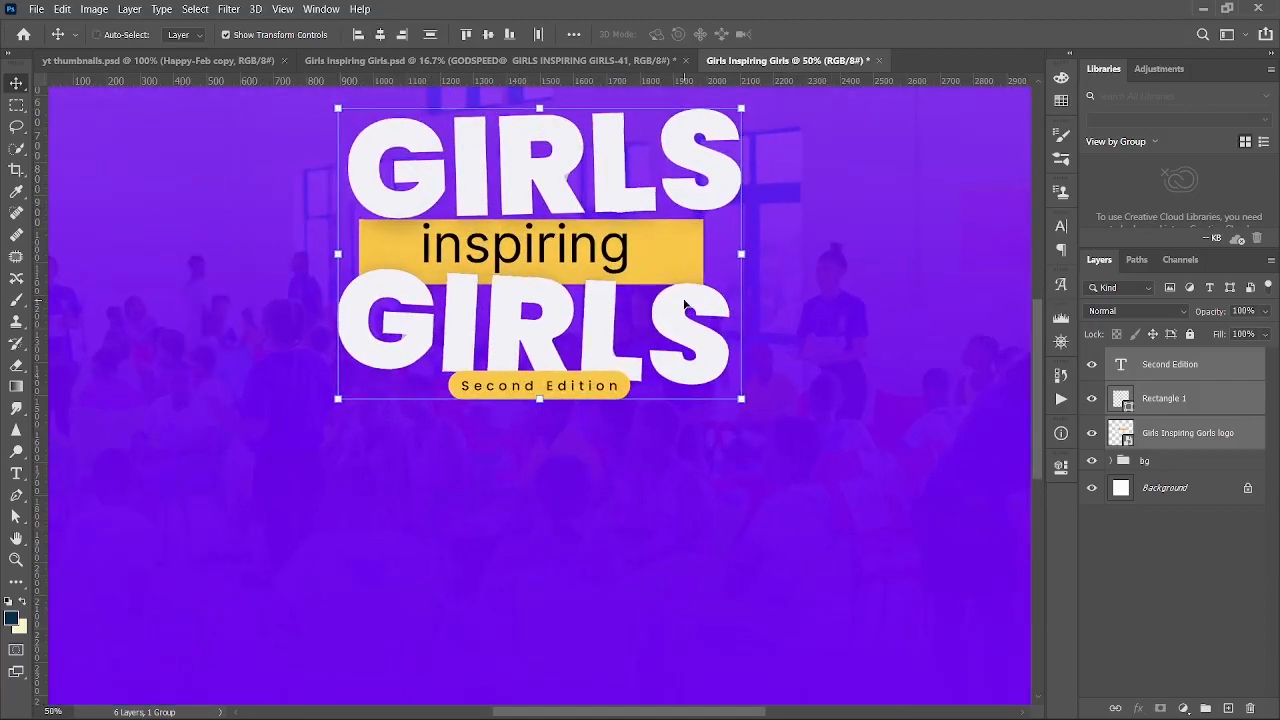
pyautogui.scroll(2, 1035, 354)
pyautogui.moveTo(1032, 348)
pyautogui.mouseDown()
pyautogui.moveTo(1029, 327)
pyautogui.moveTo(1020, 366)
pyautogui.moveTo(1015, 333)
pyautogui.moveTo(1015, 361)
pyautogui.mouseUp()
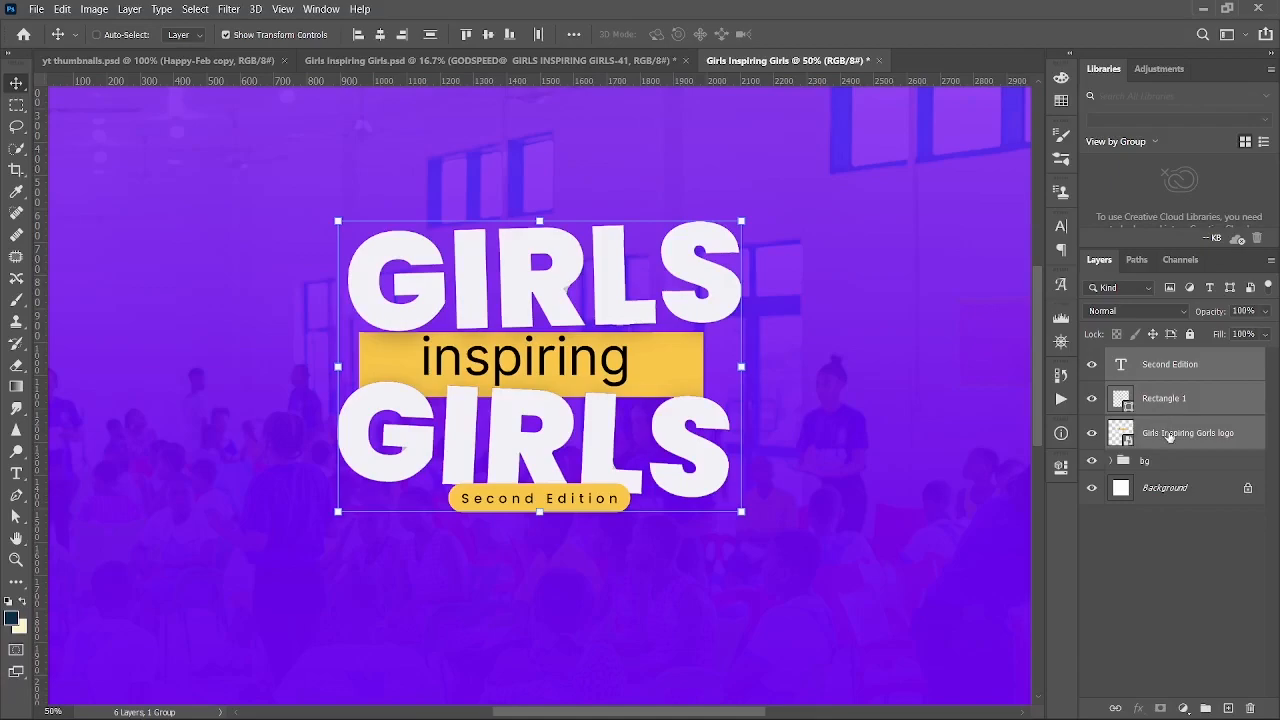
pyautogui.hotkey('ctrl', 'g')
pyautogui.doubleClick(1151, 358)
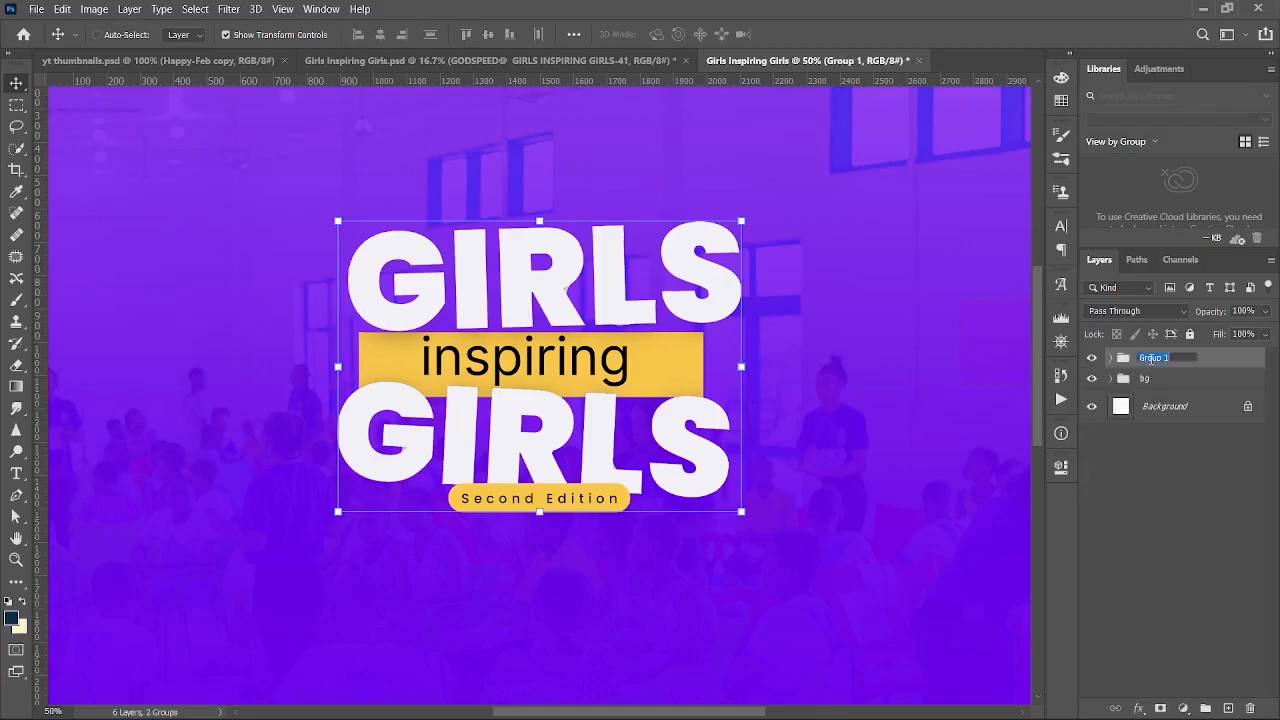
pyautogui.write('Logo')
pyautogui.press('Return')
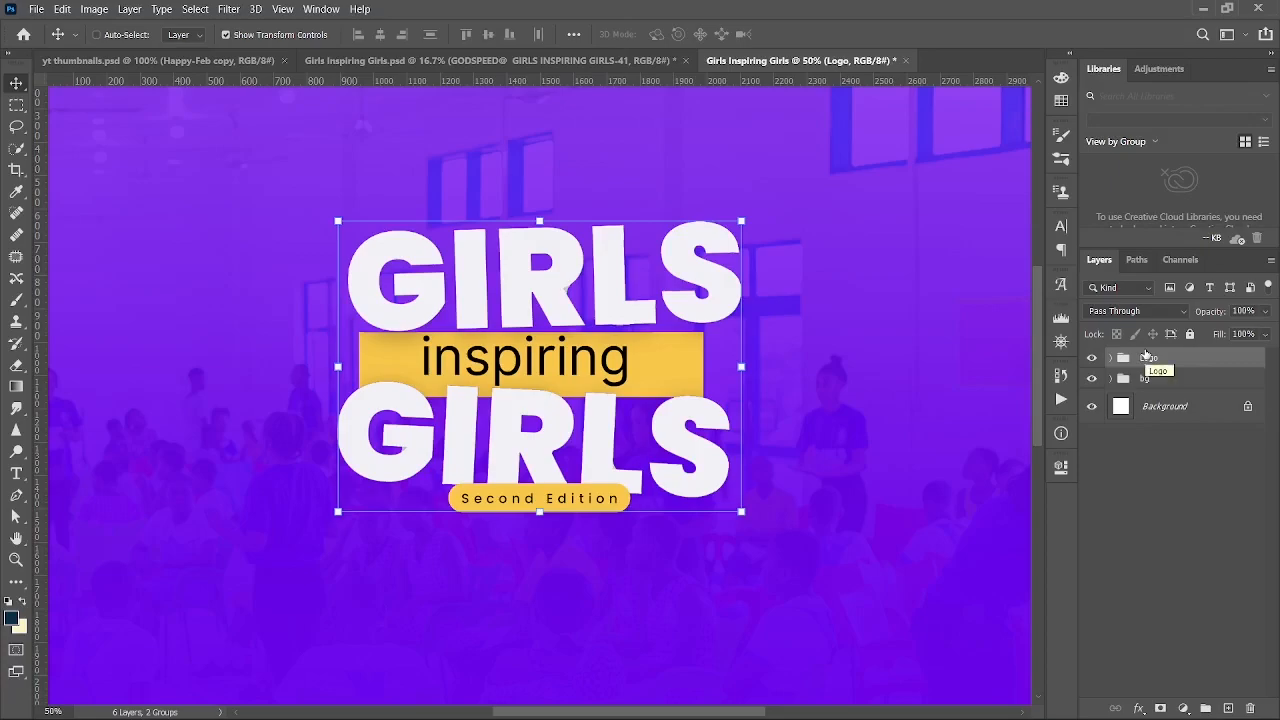
# - Add a Drop Shadow layer style to the Logo group
pyautogui.hotkey('ctrl', '-')
pyautogui.hotkey('ctrl', '-')
pyautogui.hotkey('ctrl', '+')
pyautogui.hotkey('ctrl', '+')
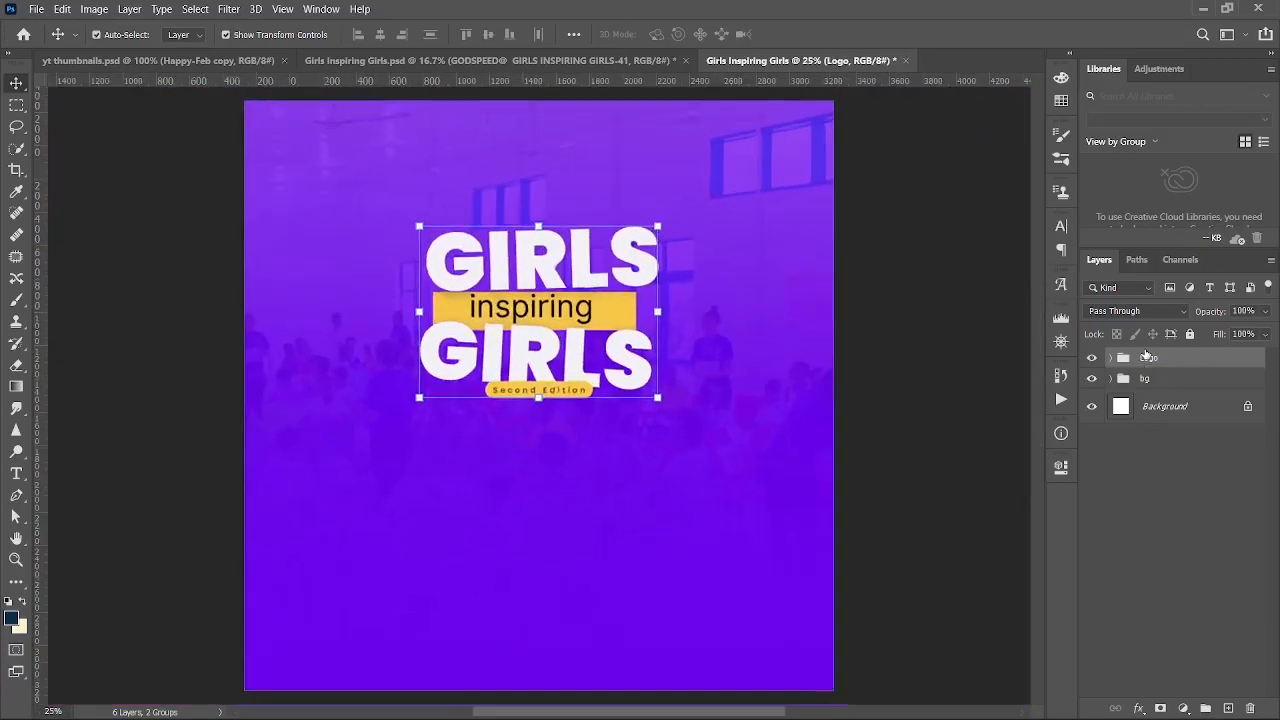
pyautogui.hotkey('ctrl', '+')
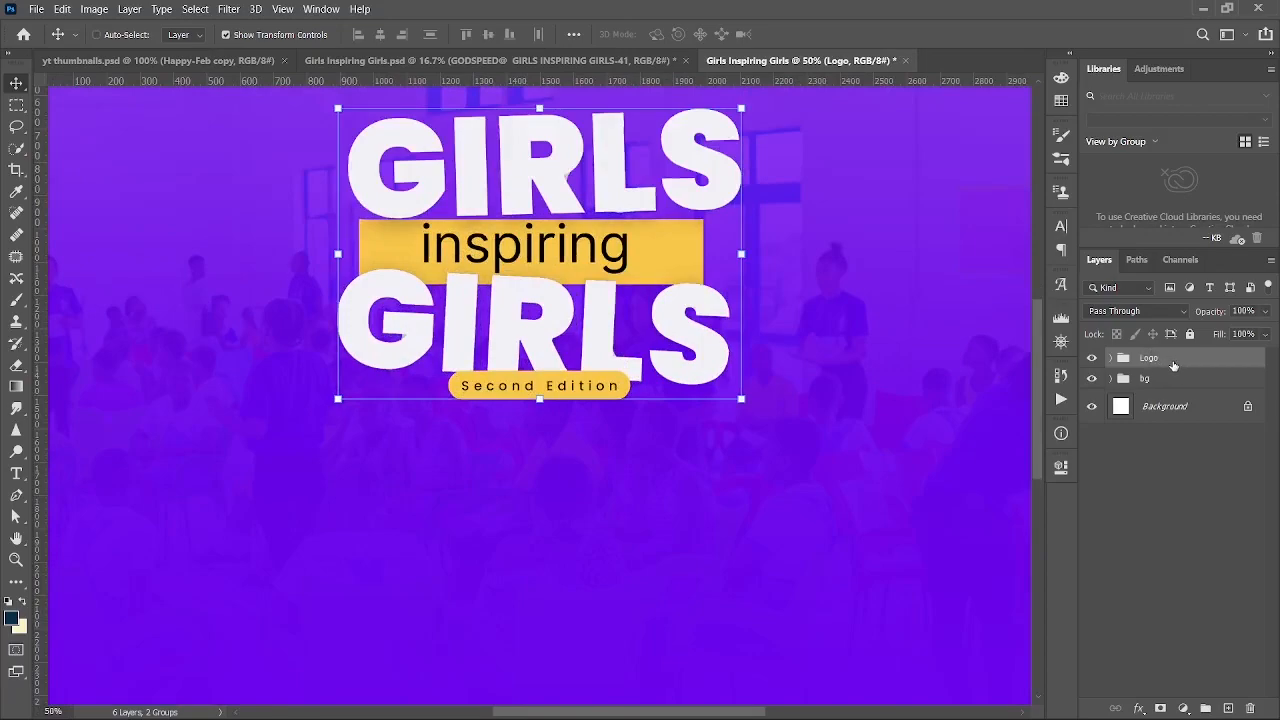
pyautogui.moveTo(1043, 394); pyautogui.dragTo(1037, 368)
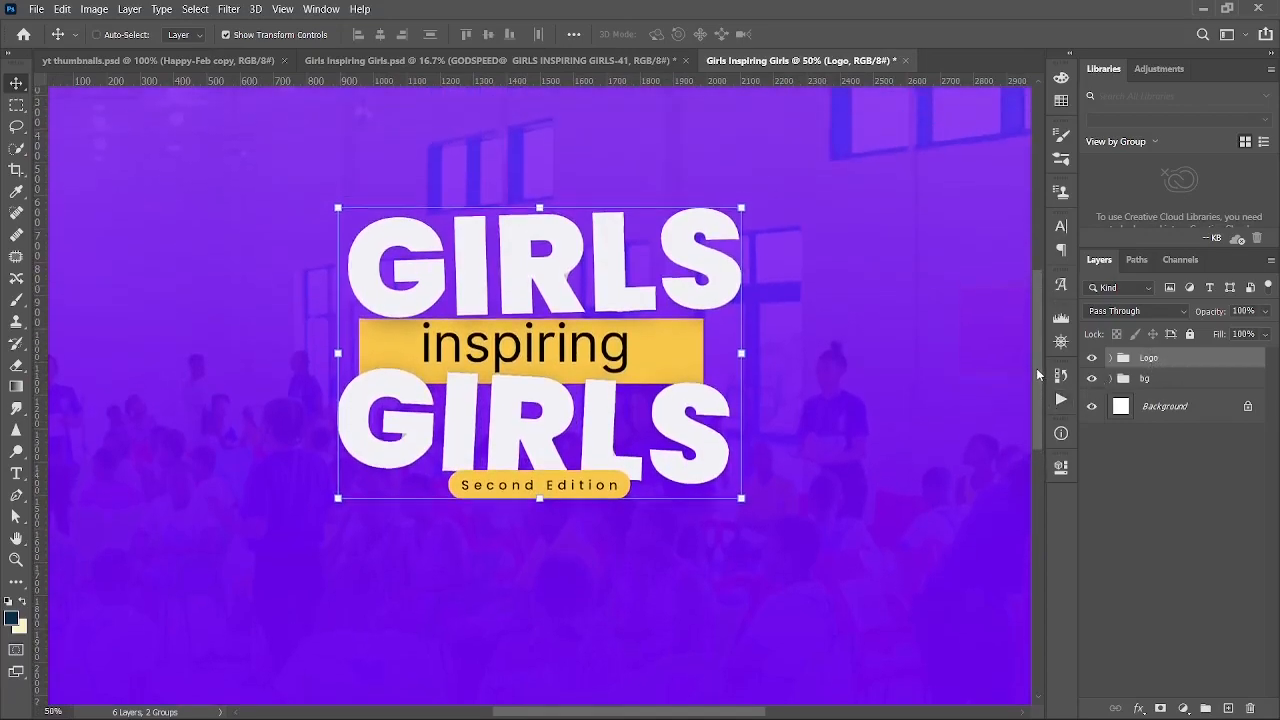
pyautogui.click(1138, 710)
pyautogui.click(1153, 708)
# - Set the Logo drop shadow to Normal blend, 19% opacity, 16 px distance and 16 px size
pyautogui.click(1110, 177)
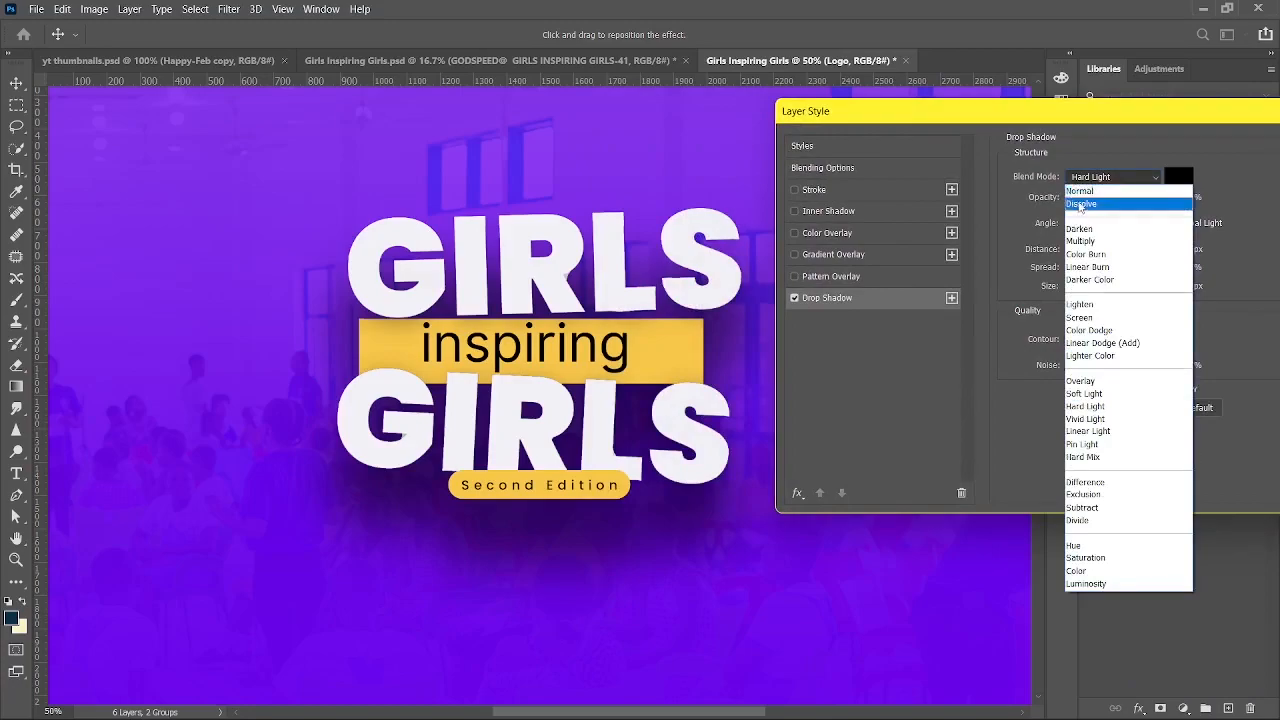
pyautogui.click(1081, 190)
pyautogui.moveTo(1083, 200); pyautogui.dragTo(1093, 199)
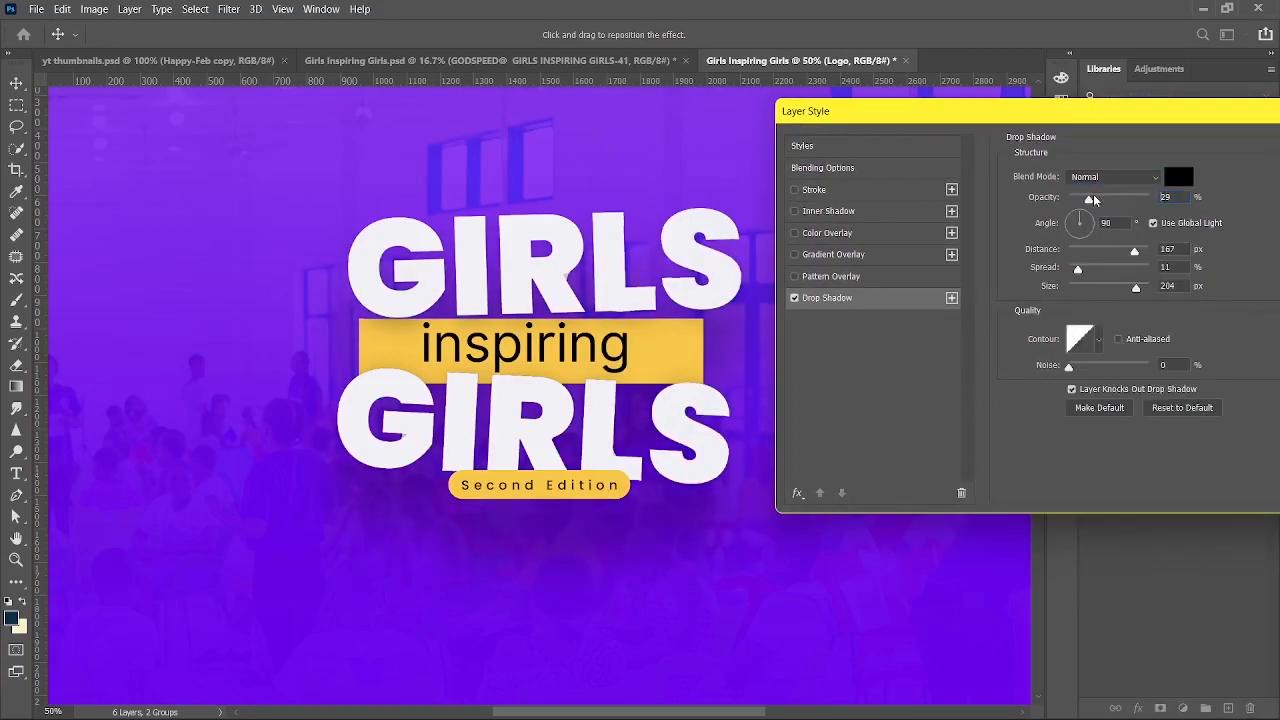
pyautogui.click(1086, 284)
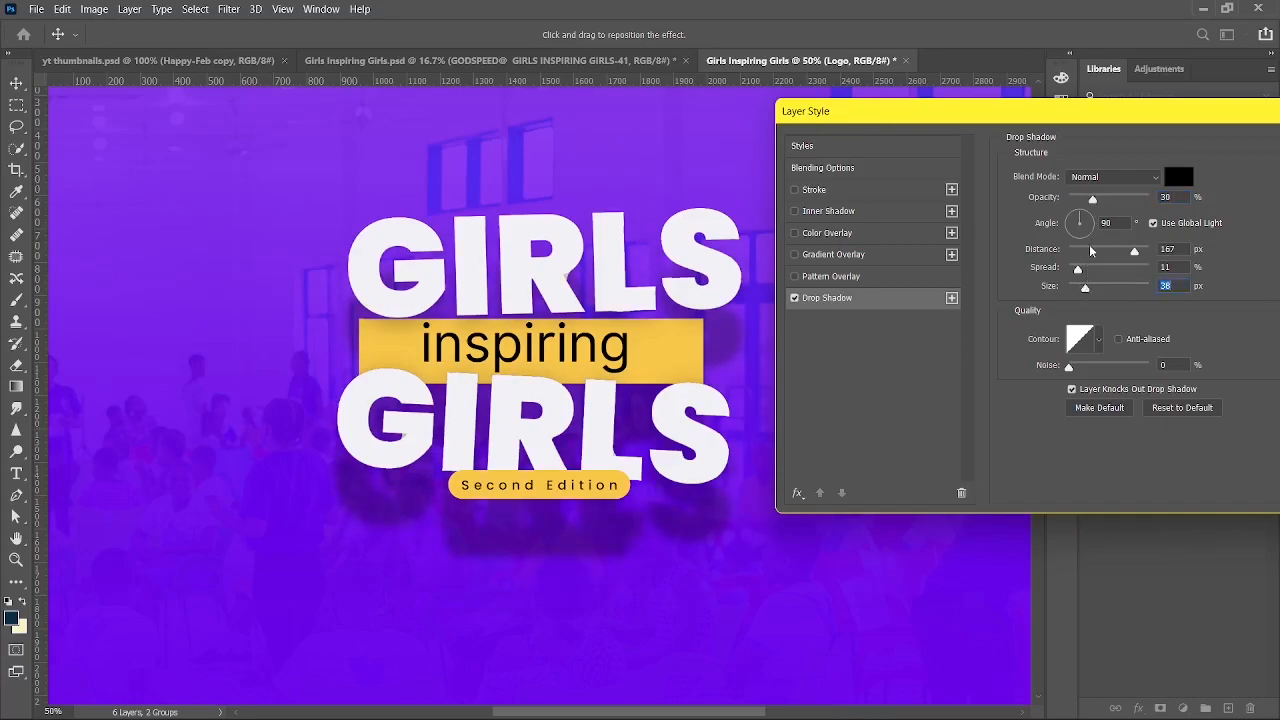
pyautogui.moveTo(1091, 252); pyautogui.dragTo(1080, 287)
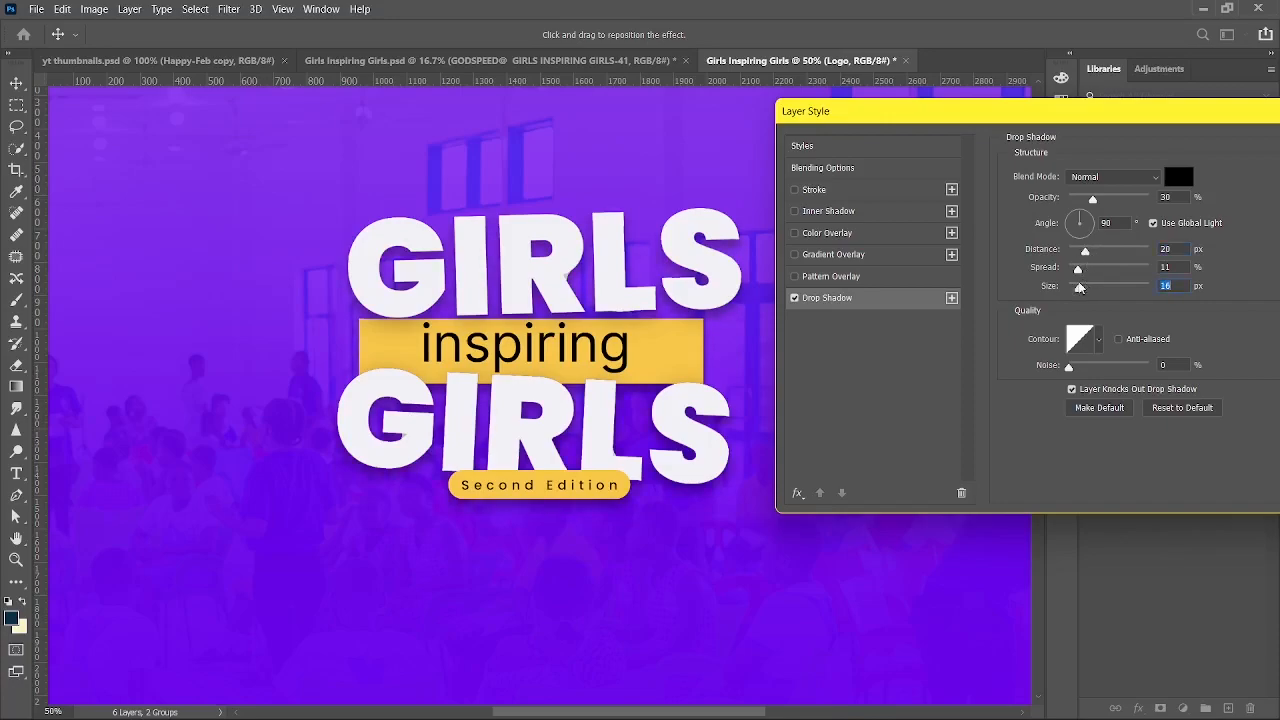
pyautogui.moveTo(1090, 200); pyautogui.dragTo(1085, 201)
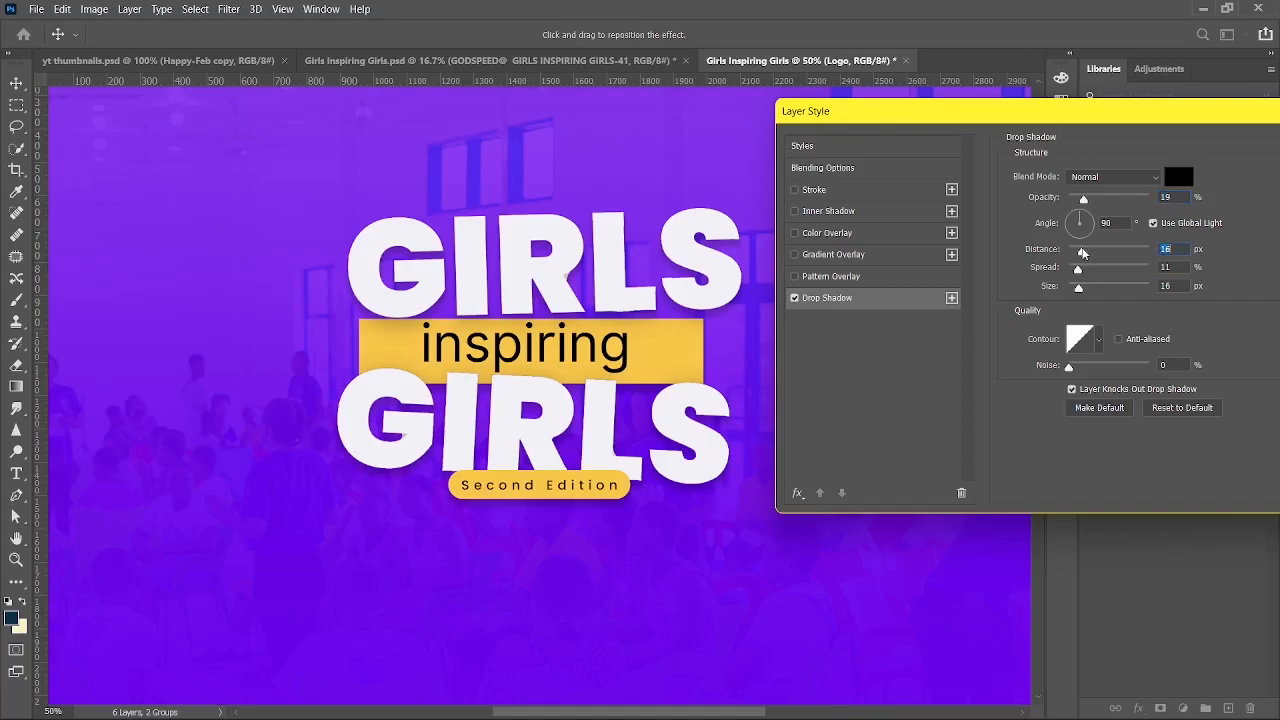
pyautogui.press('Return')
pyautogui.hotkey('ctrl', '-')
pyautogui.hotkey('ctrl', '-')
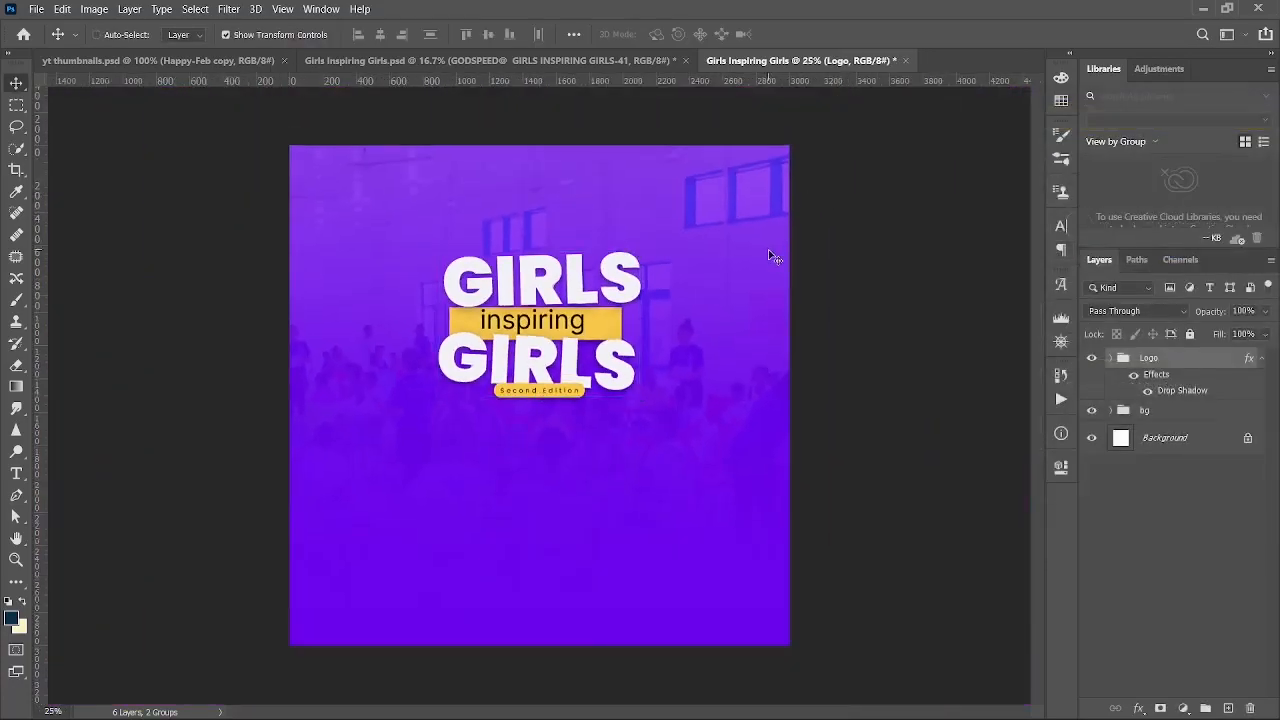
pyautogui.click(560, 59)
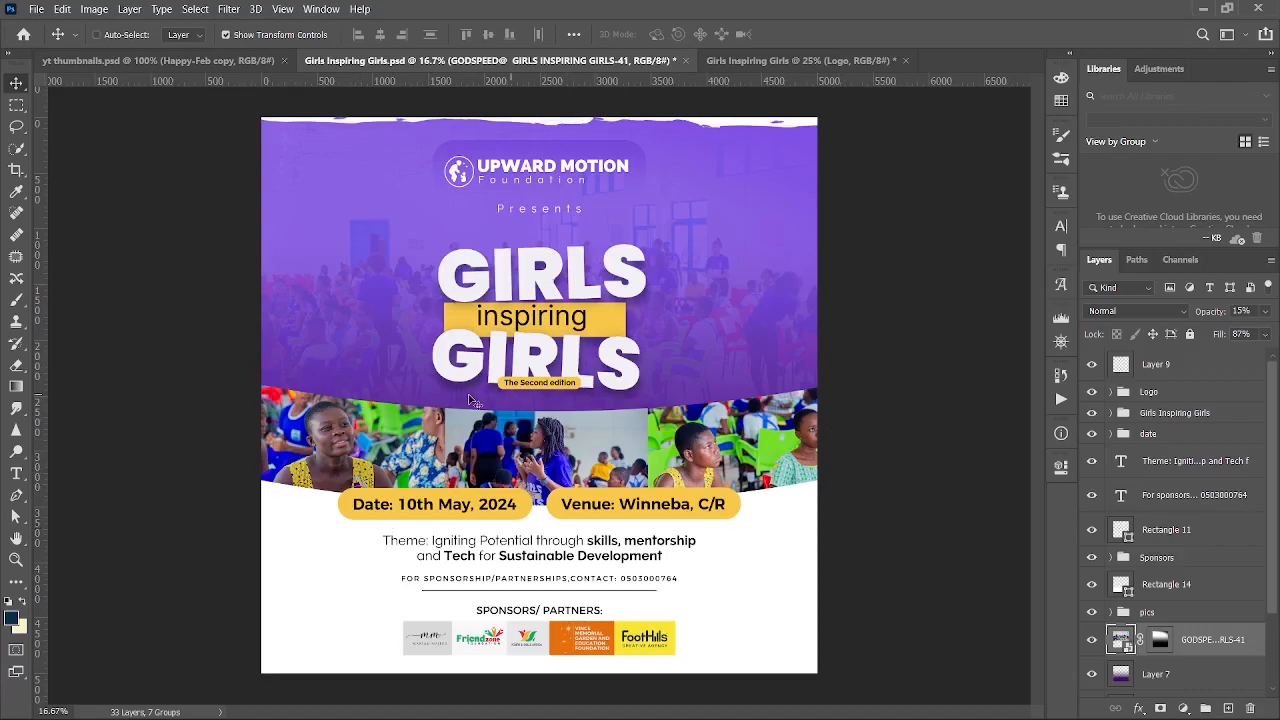
pyautogui.click(818, 62)
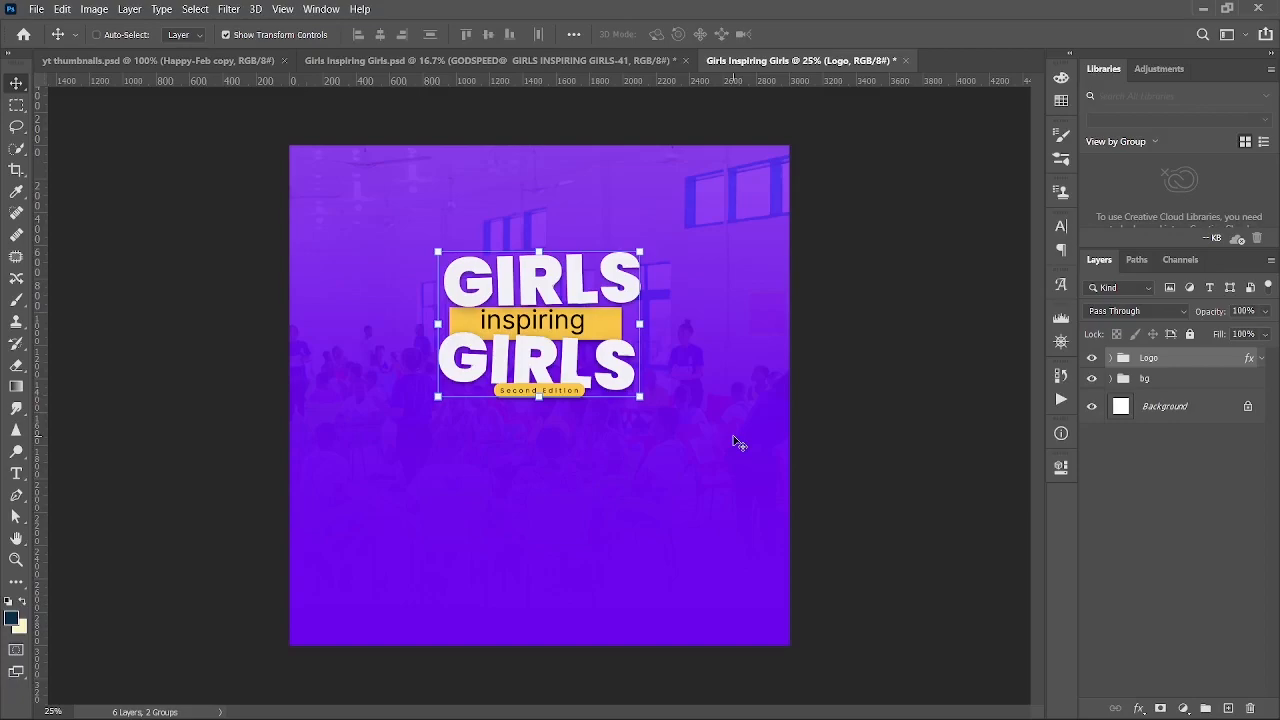
pyautogui.press('p')
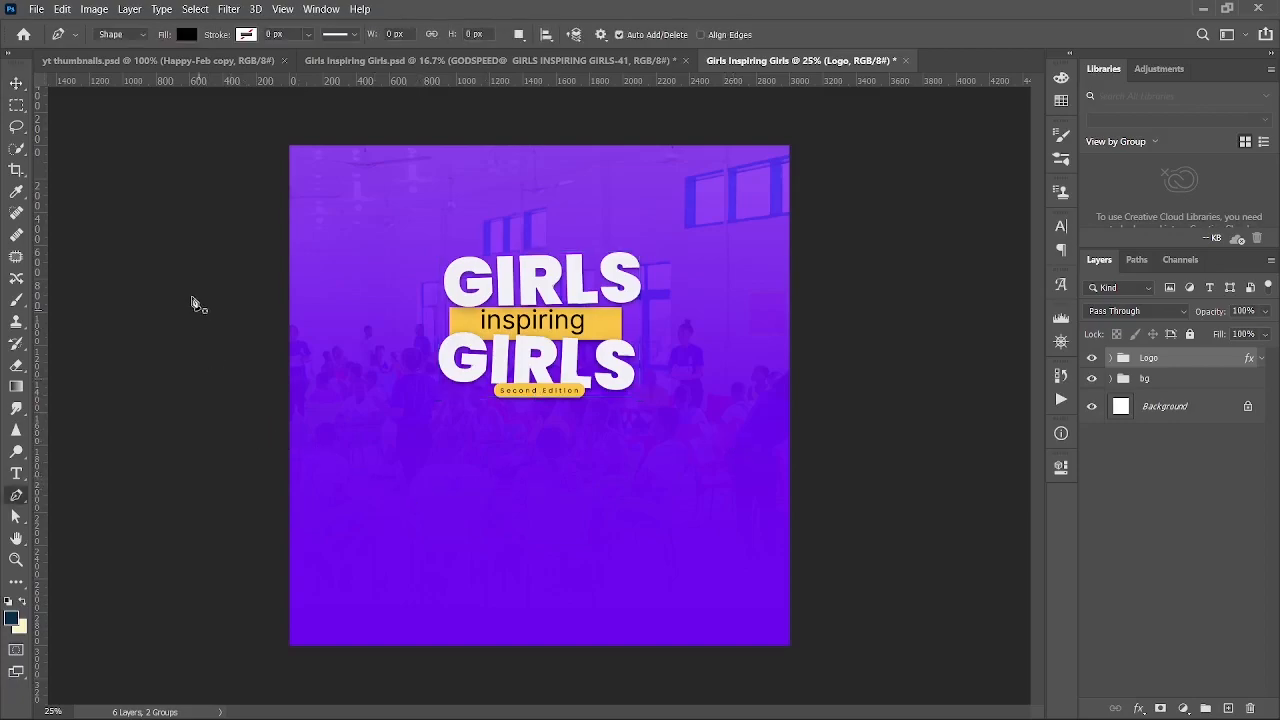
# - Draw a black Pen shape with a curved top edge across the flyer, closed below the canvas
pyautogui.click(235, 432)
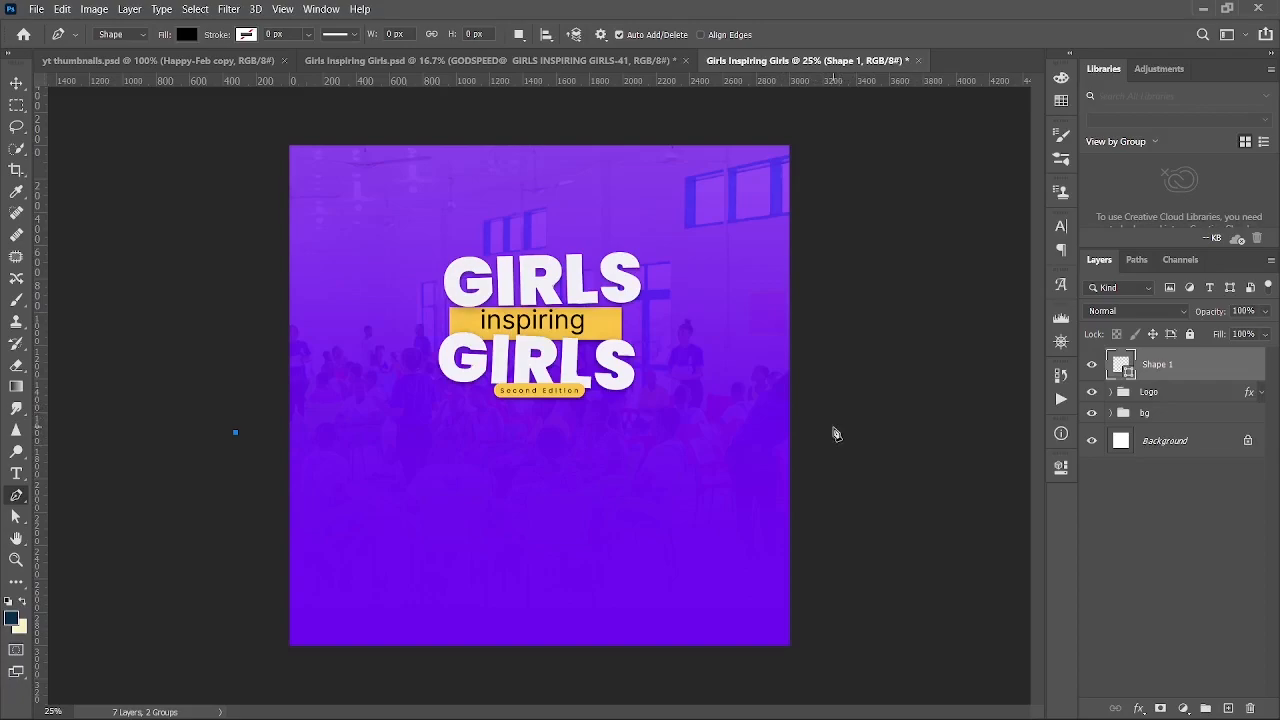
pyautogui.moveTo(819, 439); pyautogui.dragTo(1106, 299)
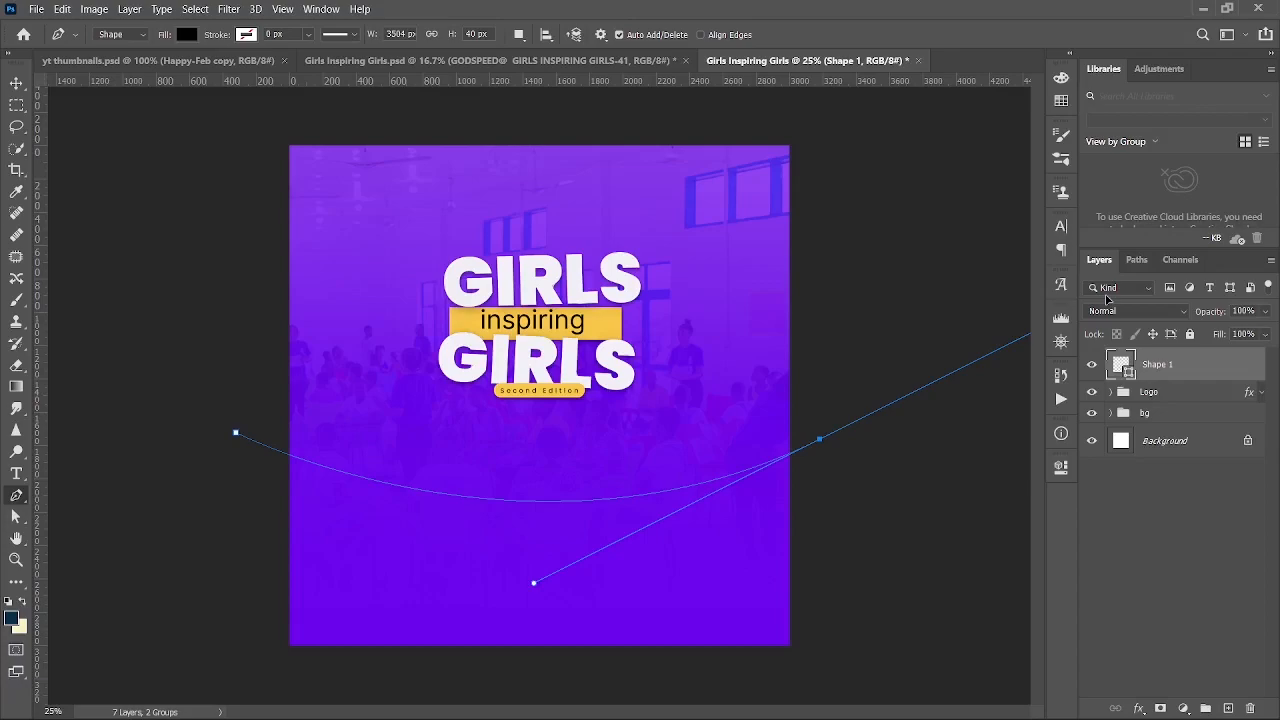
pyautogui.click(819, 440)
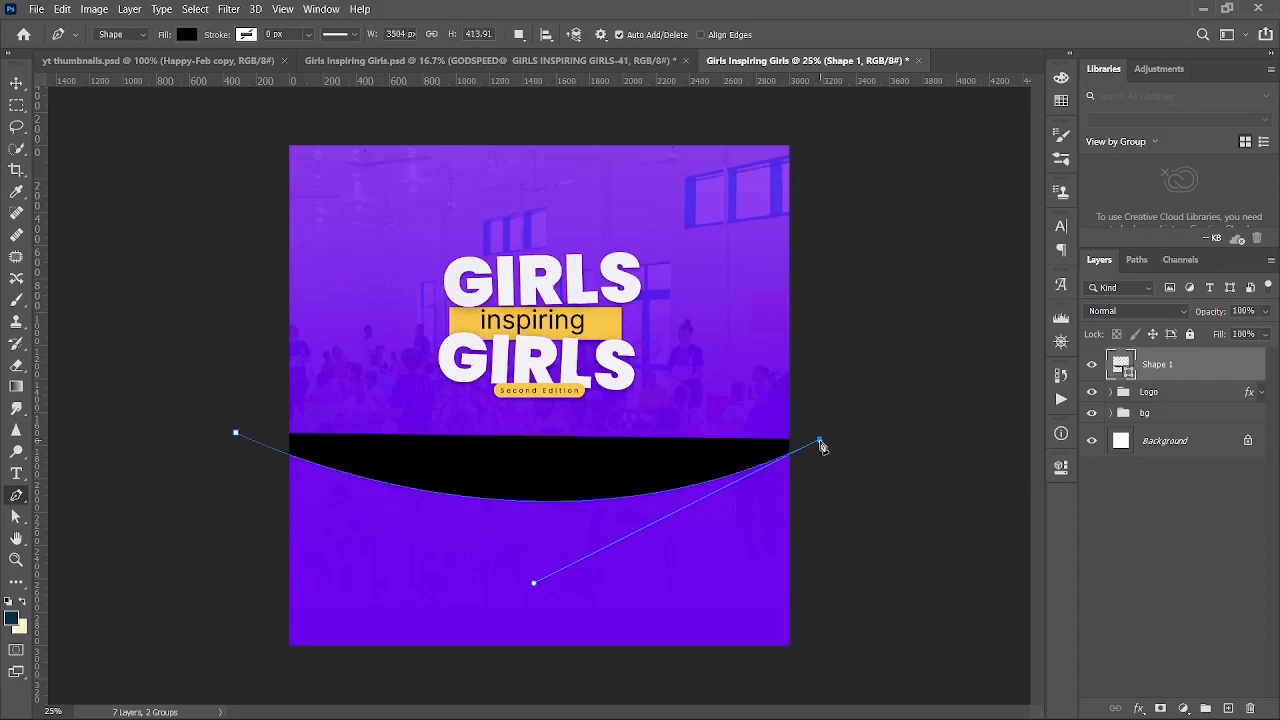
pyautogui.hotkey('ctrl', '-')
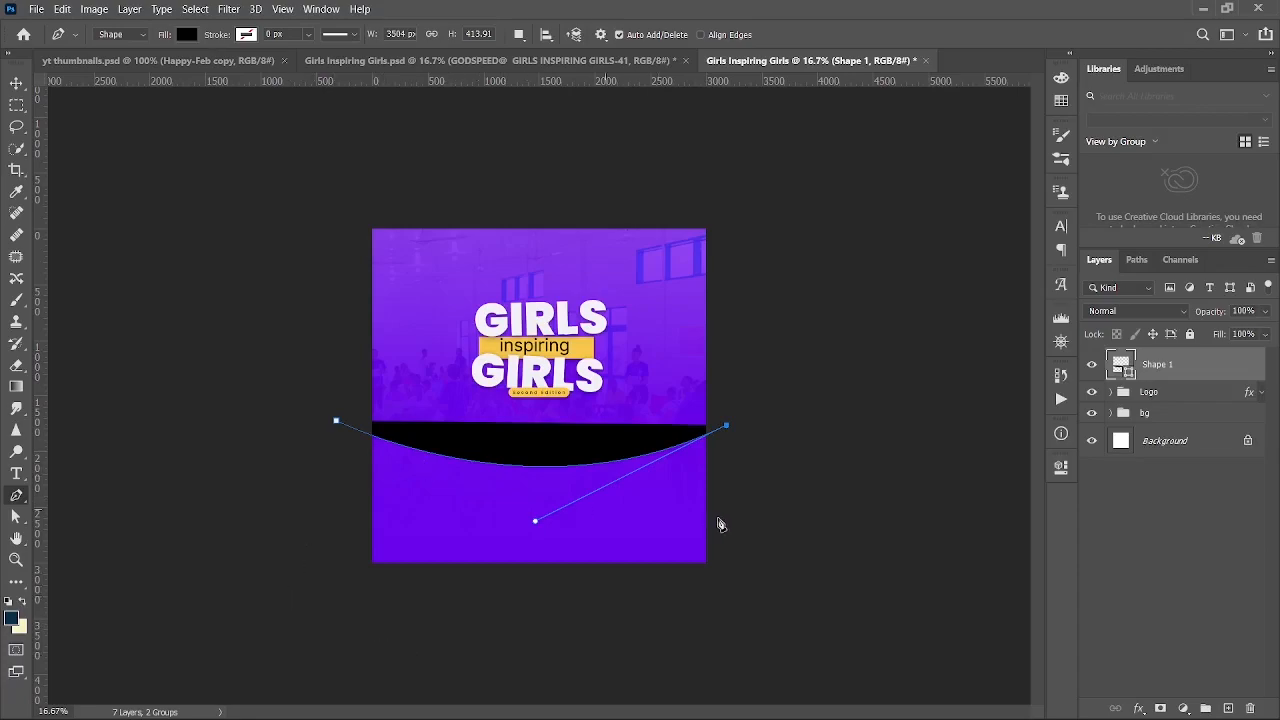
pyautogui.click(738, 610)
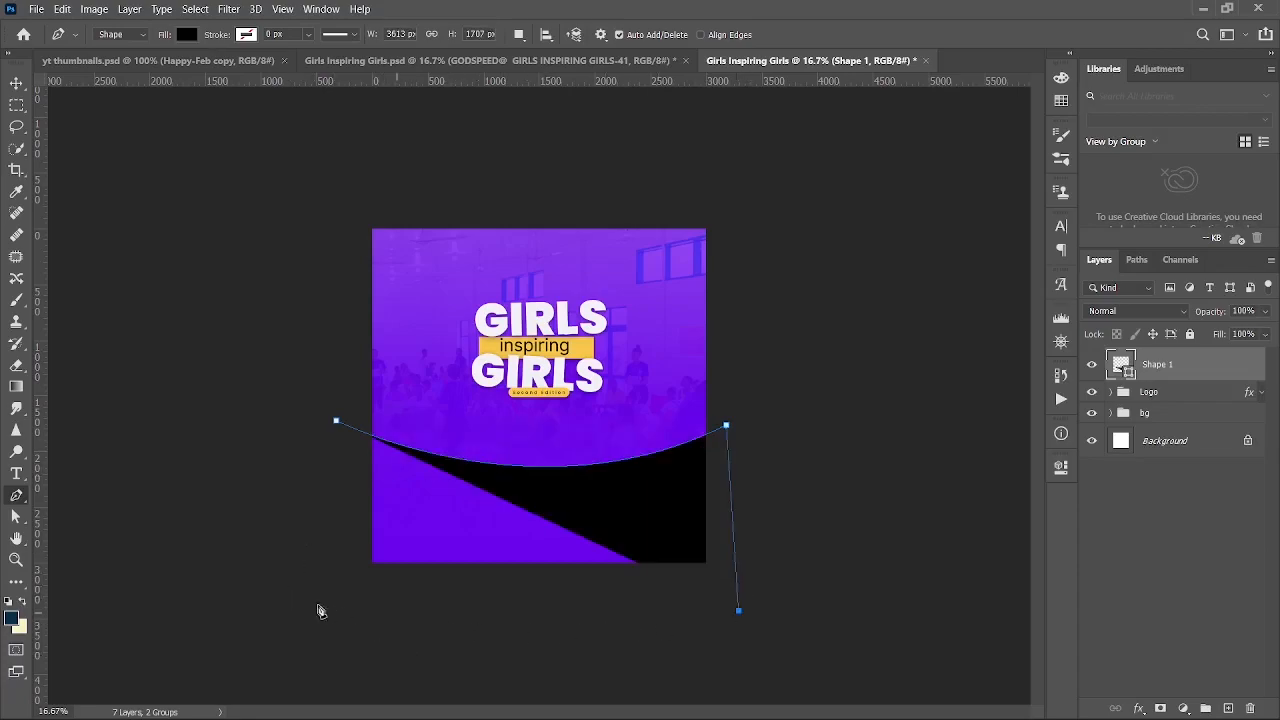
pyautogui.click(296, 612)
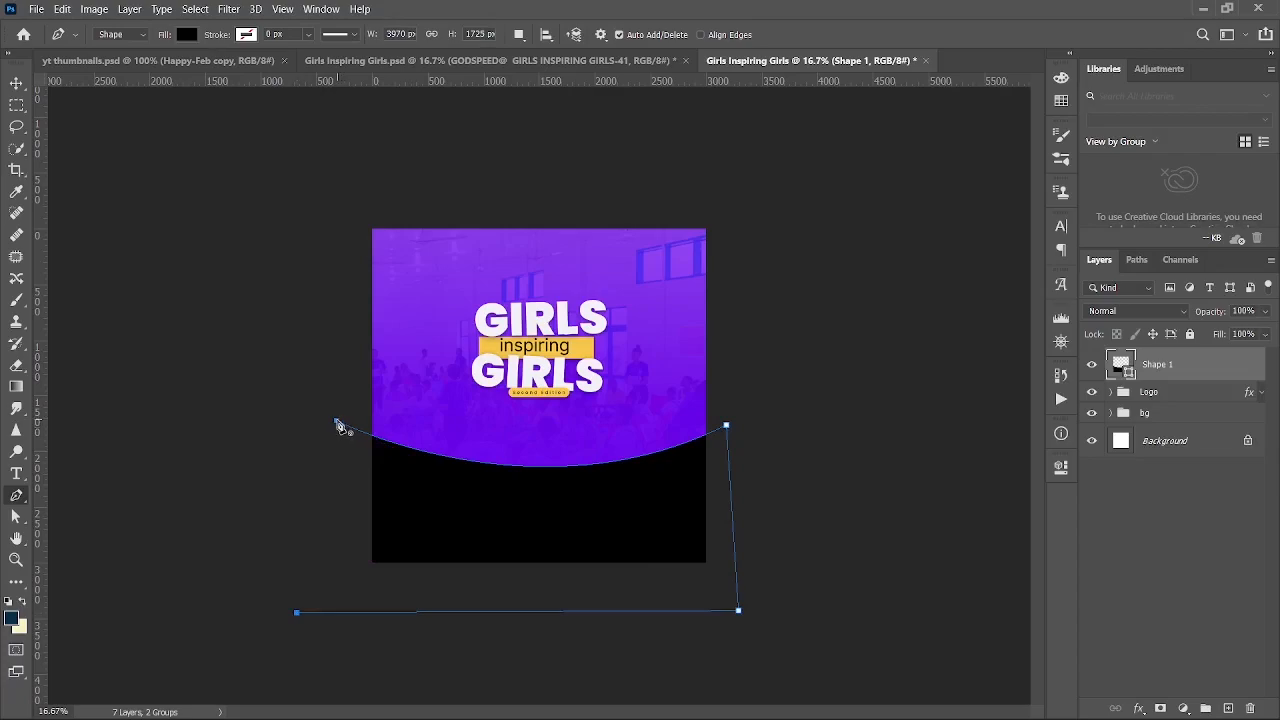
pyautogui.click(337, 422)
pyautogui.press('v')
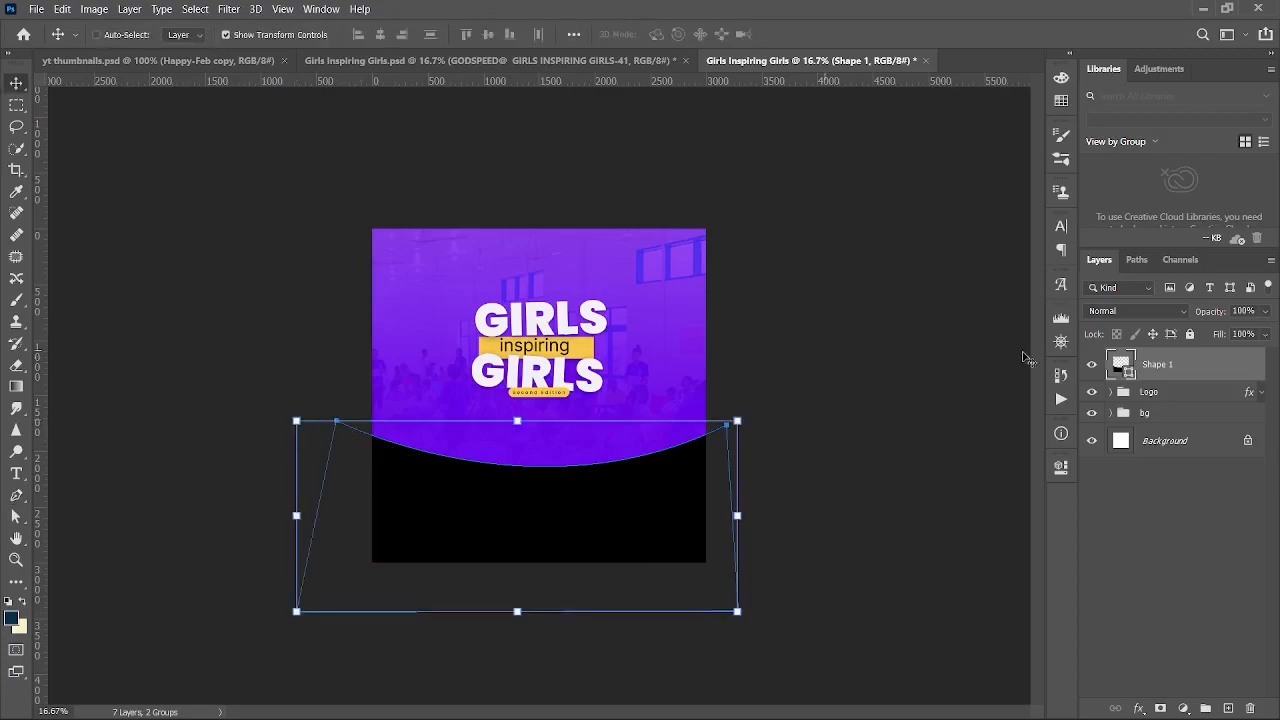
pyautogui.hotkey('ctrl', '+')
pyautogui.hotkey('ctrl', '+')
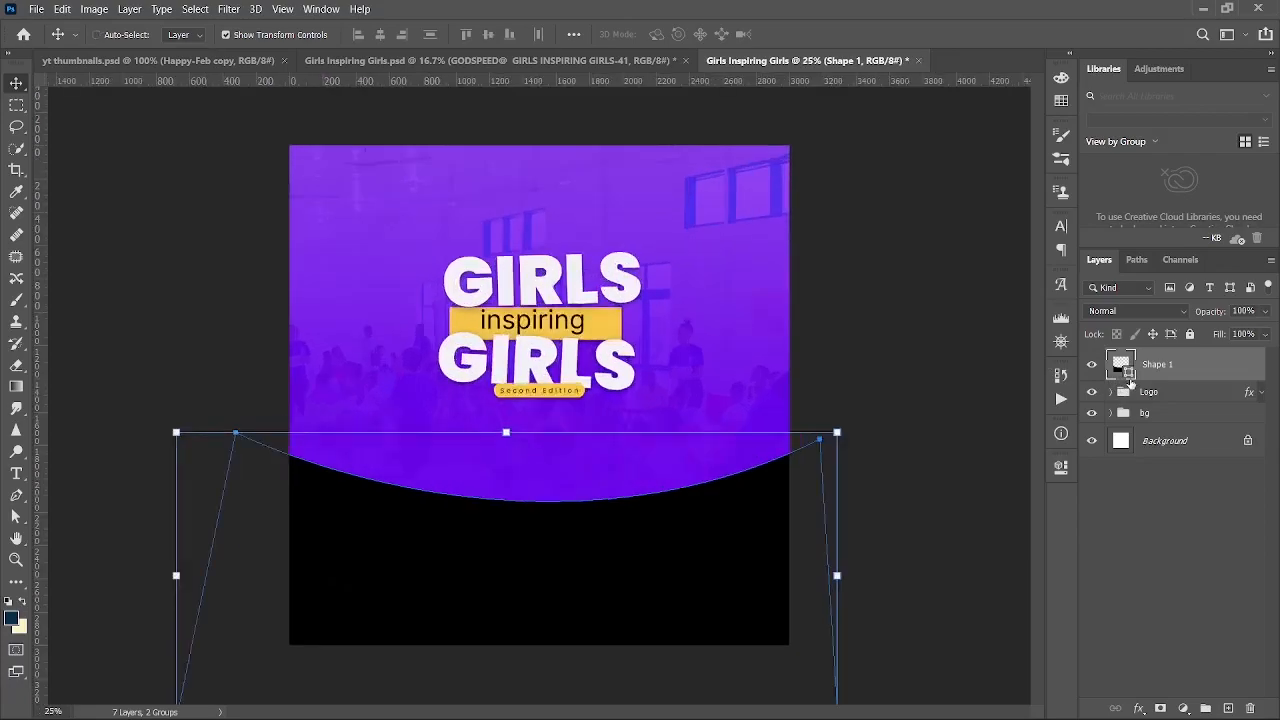
# - Change Shape 1's fill colour to near-white
pyautogui.doubleClick(1123, 370)
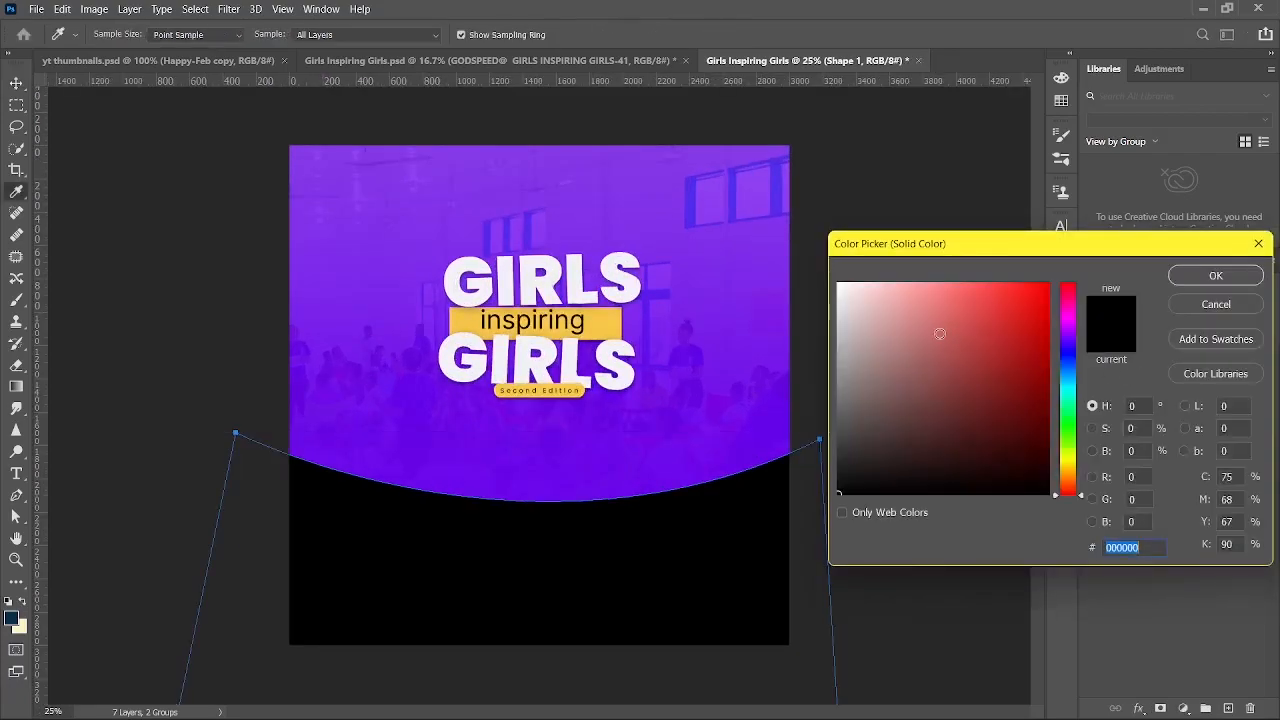
pyautogui.moveTo(941, 334); pyautogui.dragTo(798, 243)
pyautogui.press('Return')
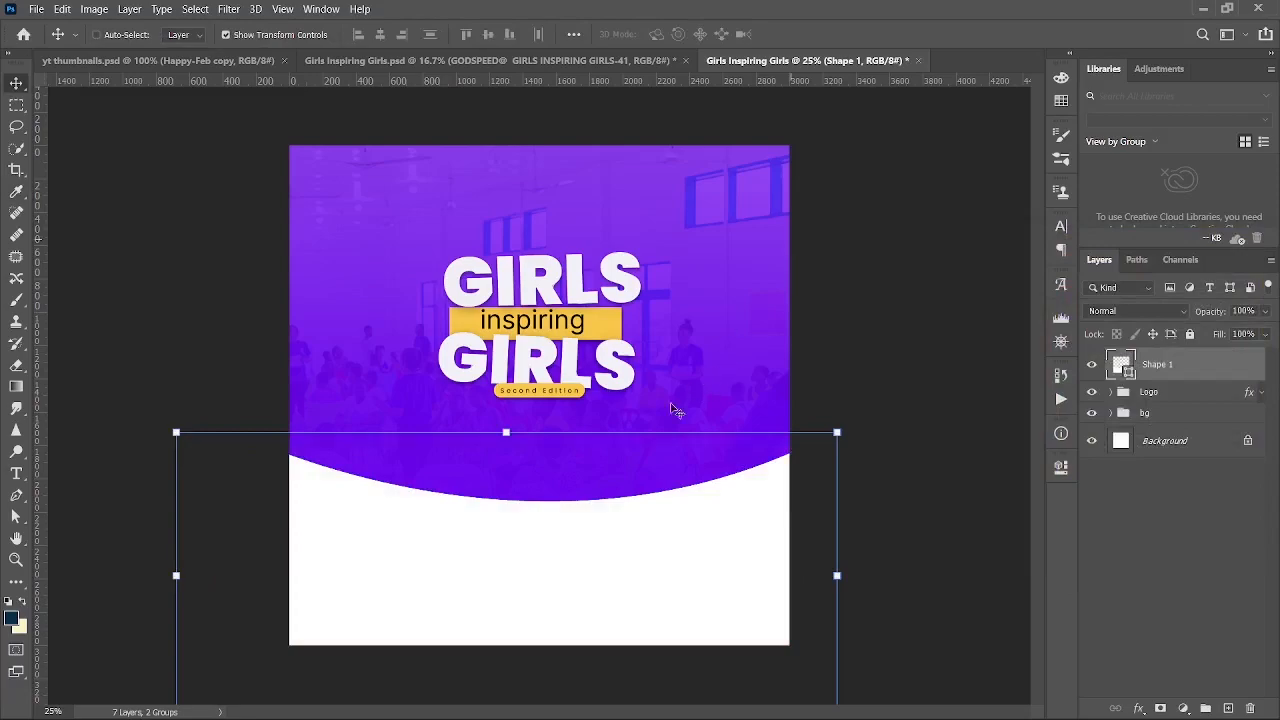
# - Raise the curved shape toward the title and compare it with the finished reference flyer
pyautogui.moveTo(558, 547)
pyautogui.mouseDown()
pyautogui.moveTo(557, 480)
pyautogui.moveTo(555, 523)
pyautogui.mouseUp()
pyautogui.click(531, 61)
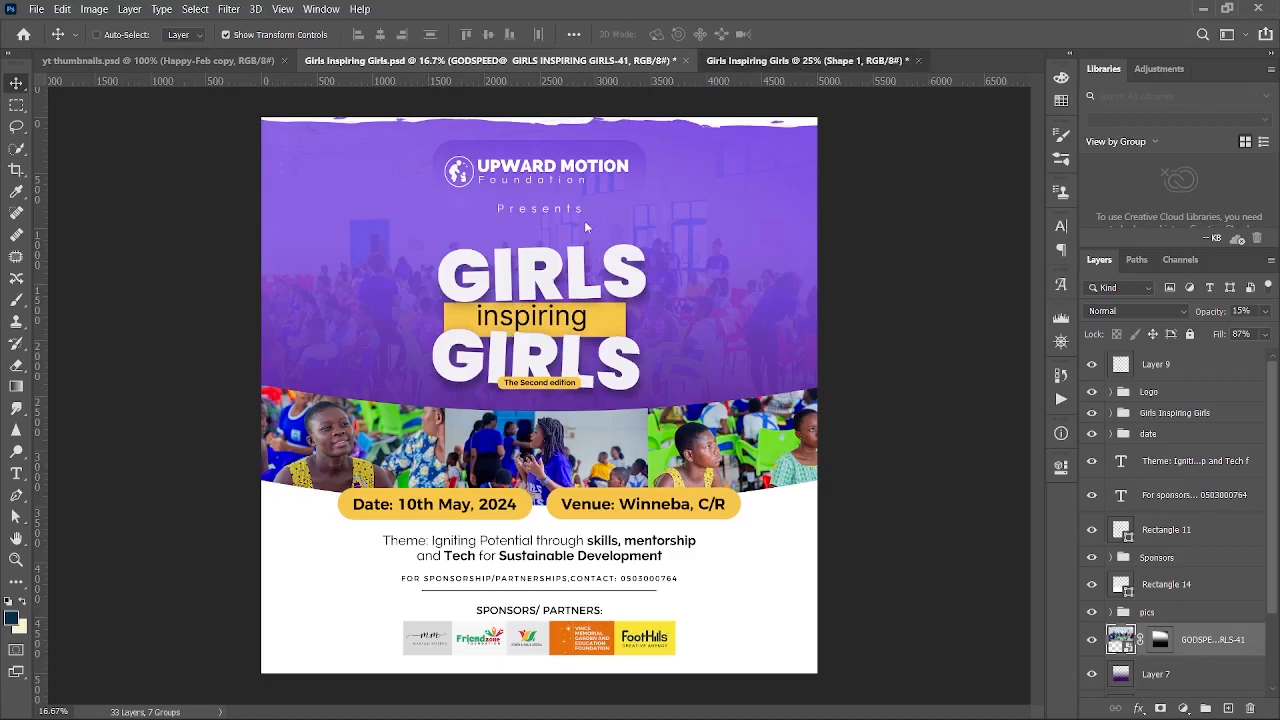
pyautogui.click(792, 61)
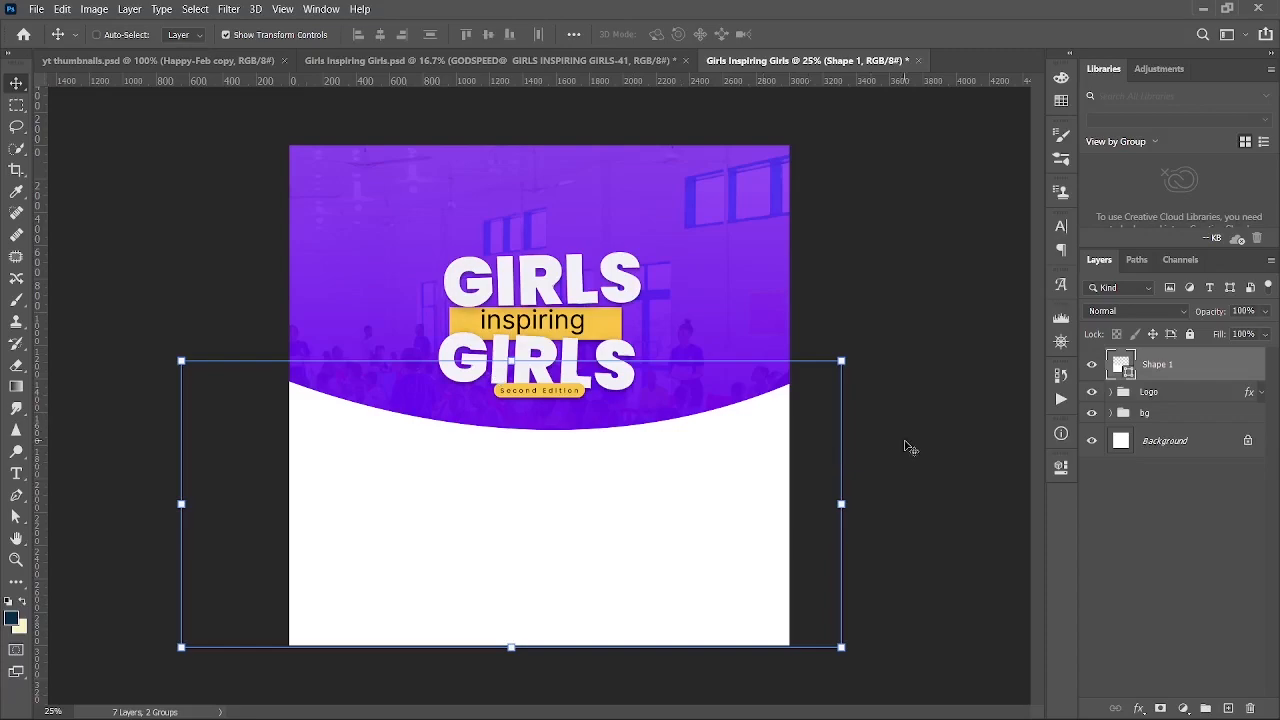
# - Duplicate the white curve slightly lower, recolour the original Shape 1 yellow, and nudge the copy down
pyautogui.click(614, 198)
pyautogui.moveTo(614, 203); pyautogui.dragTo(630, 325)
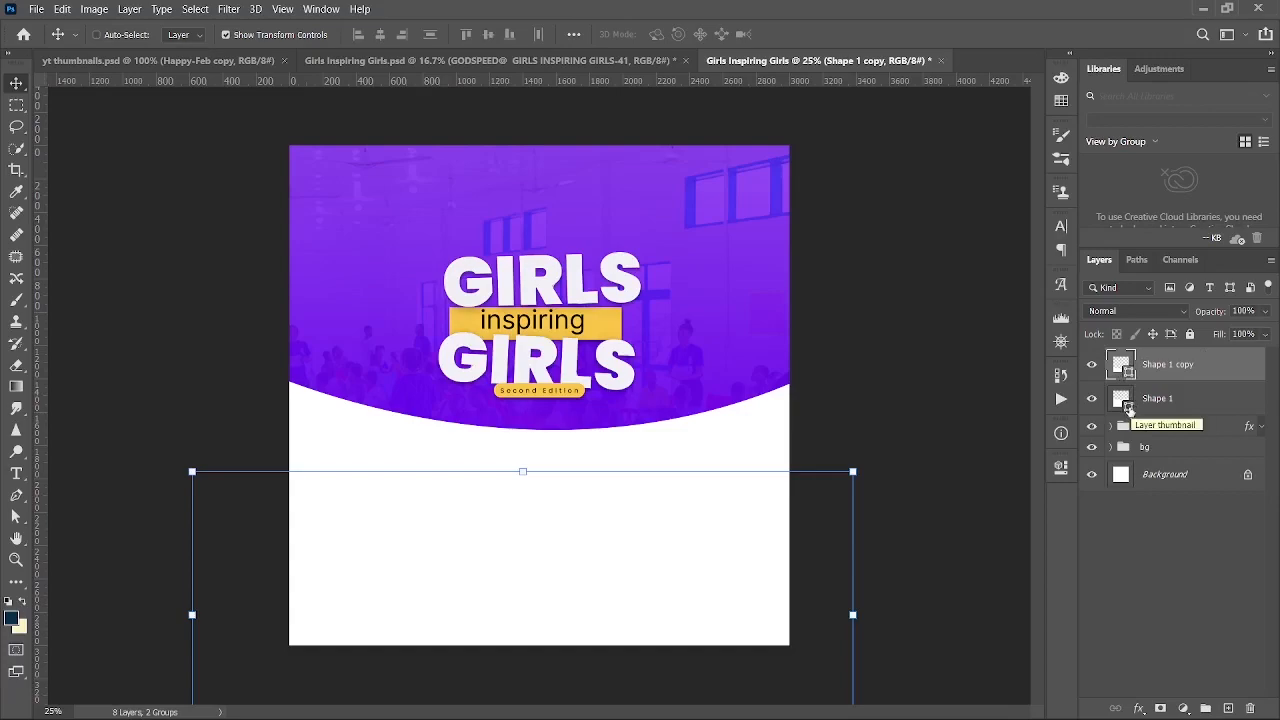
pyautogui.doubleClick(1130, 410)
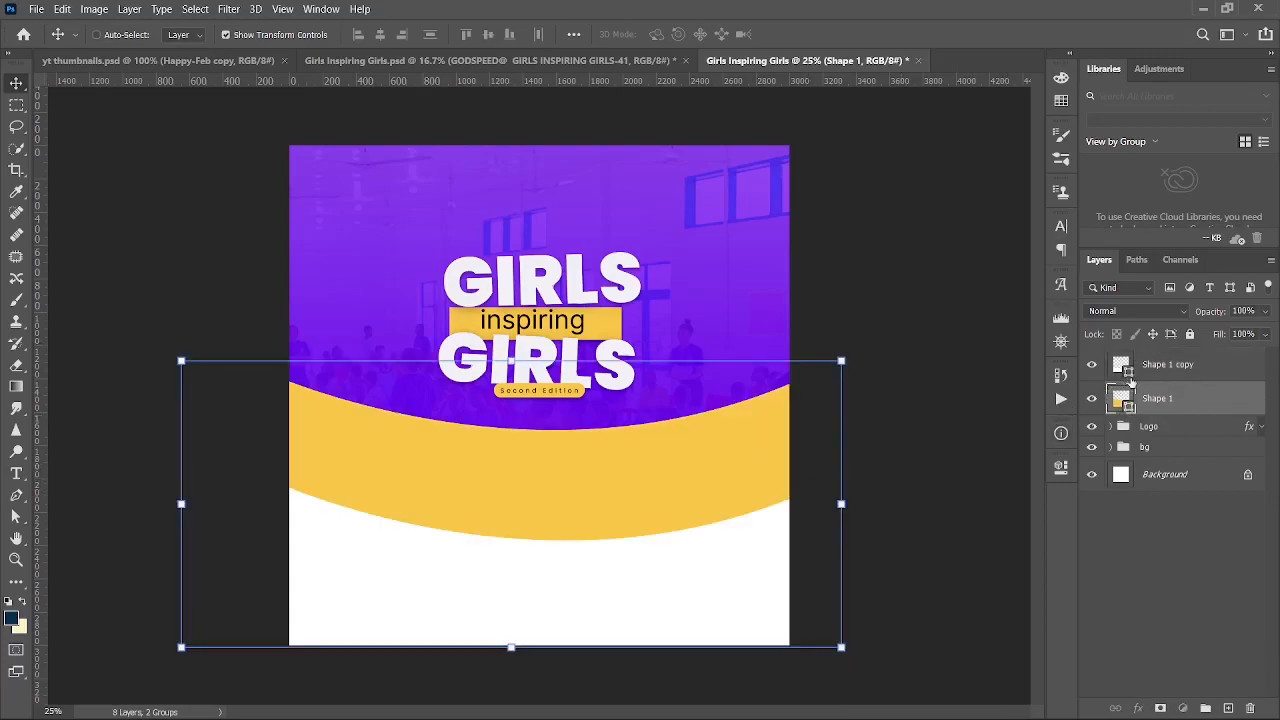
pyautogui.click(1130, 378)
pyautogui.moveTo(691, 522); pyautogui.dragTo(690, 528)
pyautogui.click(1180, 403)
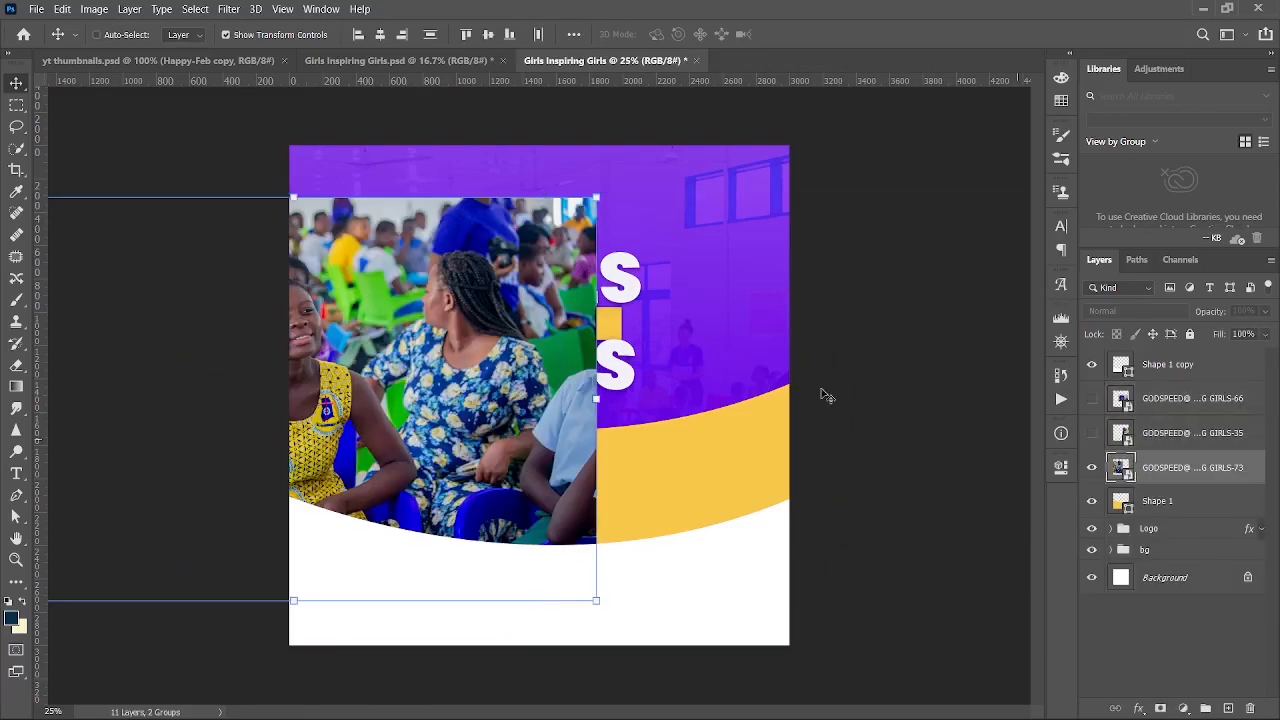
# - Shrink the GIRLS-73 photo to about 43% and clip it inside the yellow band
pyautogui.moveTo(491, 326); pyautogui.dragTo(505, 455)
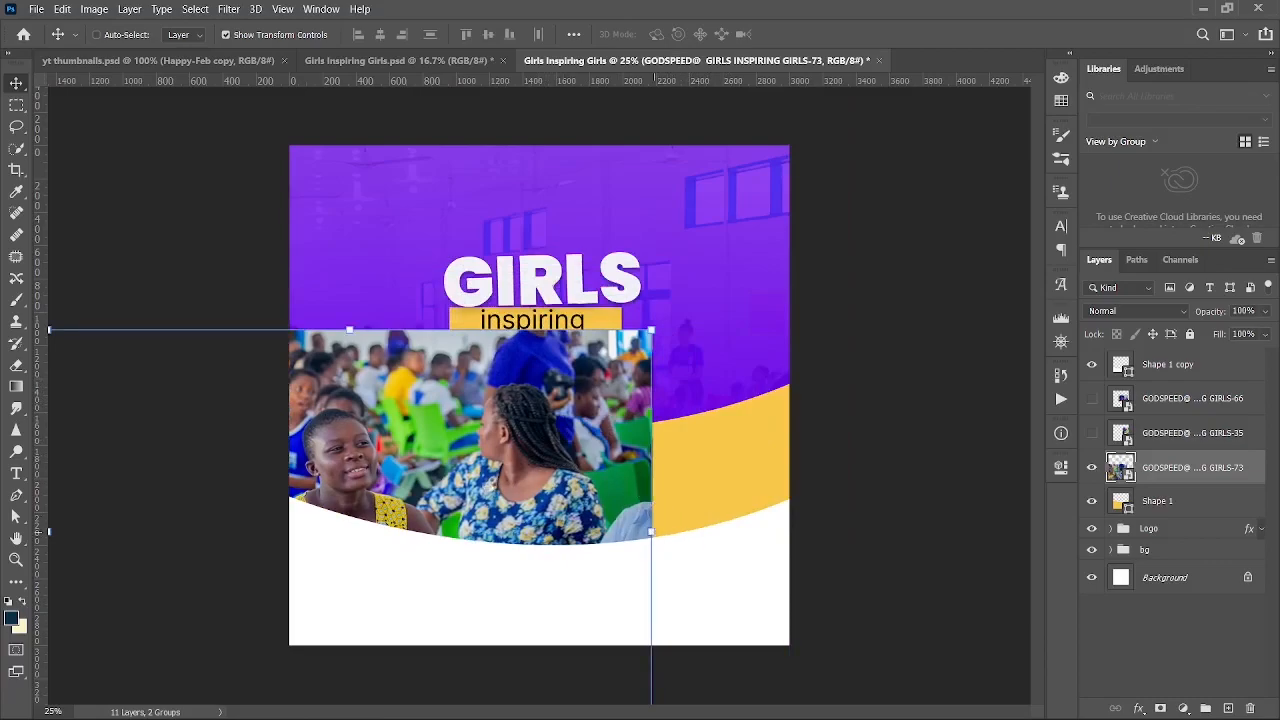
pyautogui.moveTo(653, 532); pyautogui.dragTo(437, 485)
pyautogui.press('Return')
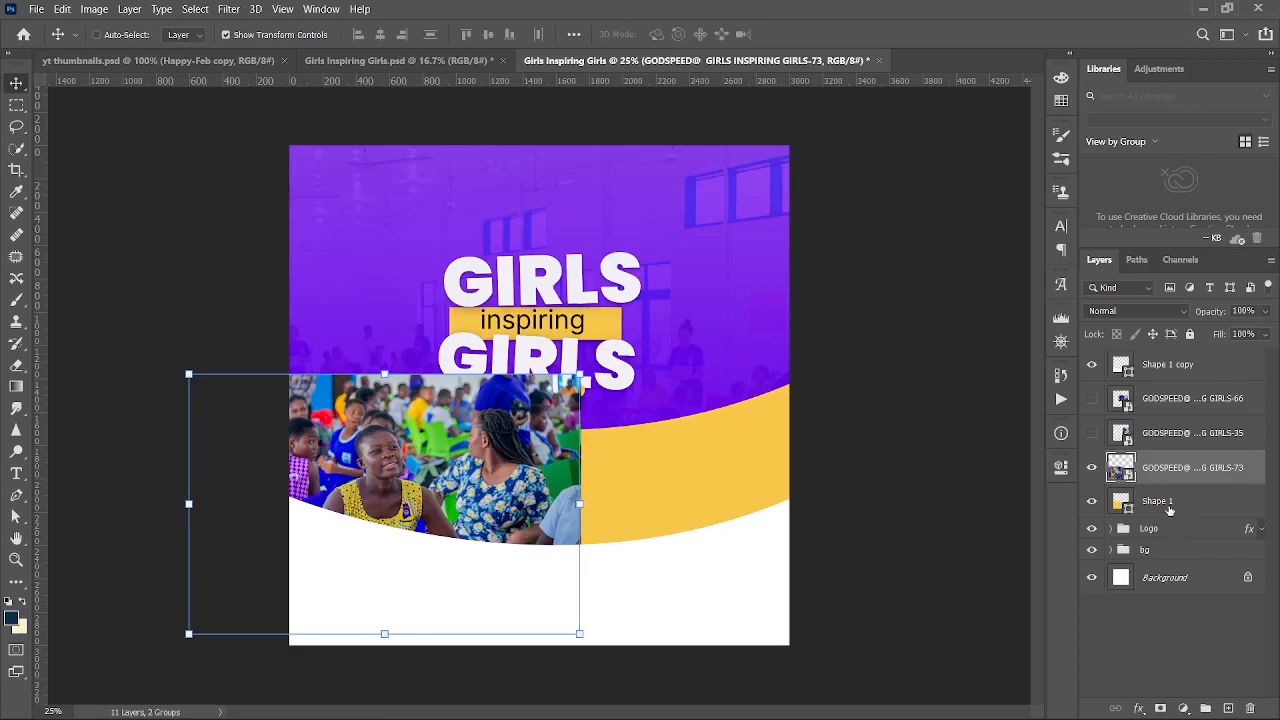
pyautogui.click(1169, 510)
pyautogui.click(1176, 470)
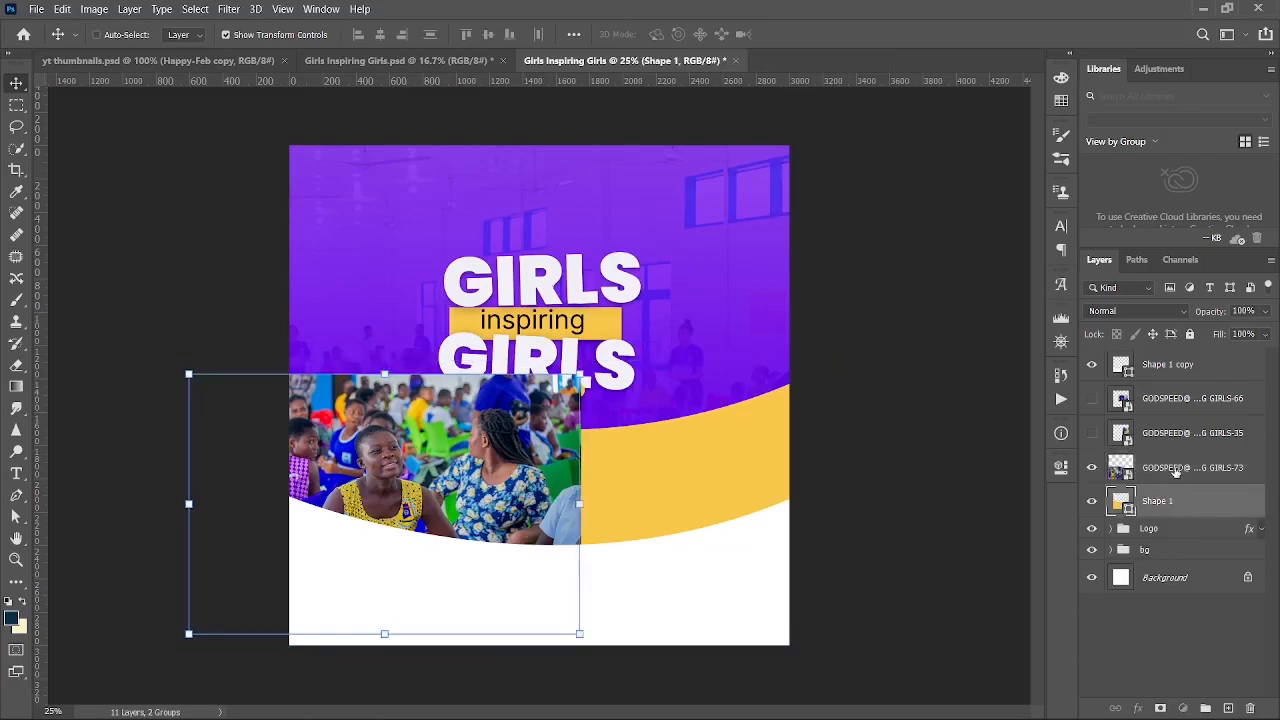
pyautogui.rightClick(1176, 470)
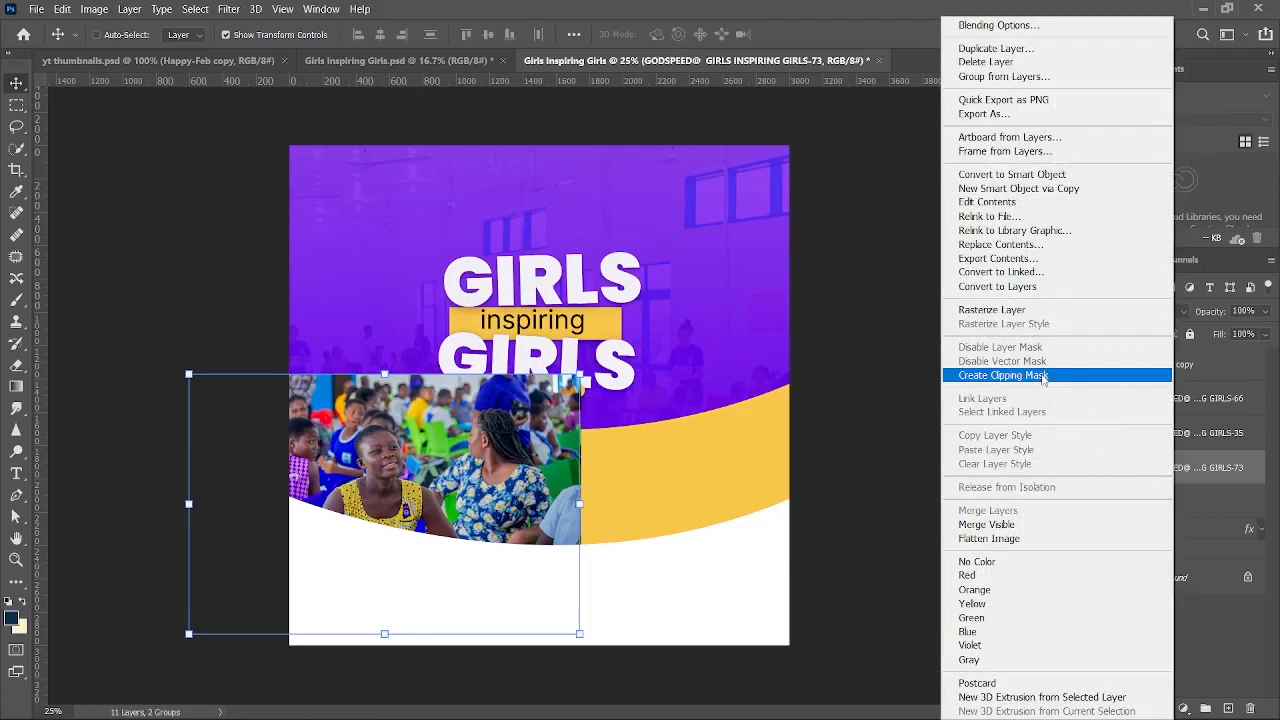
pyautogui.click(1043, 376)
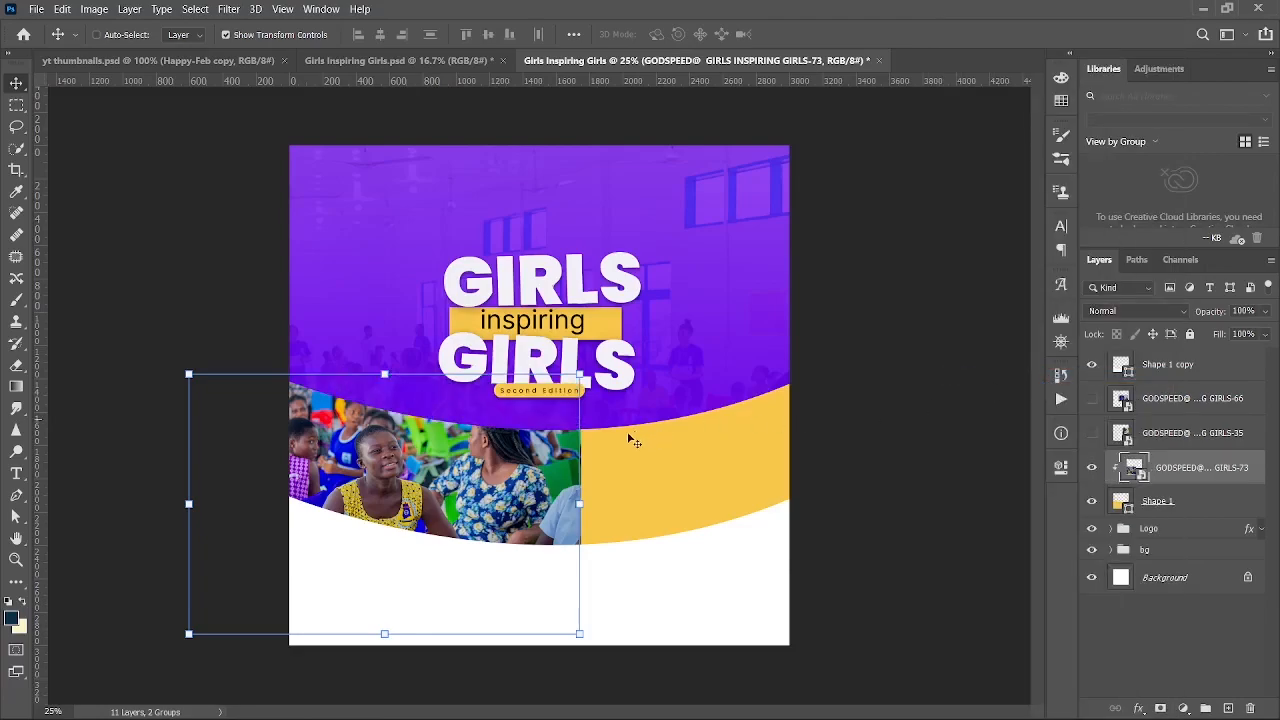
pyautogui.moveTo(506, 483); pyautogui.dragTo(511, 476)
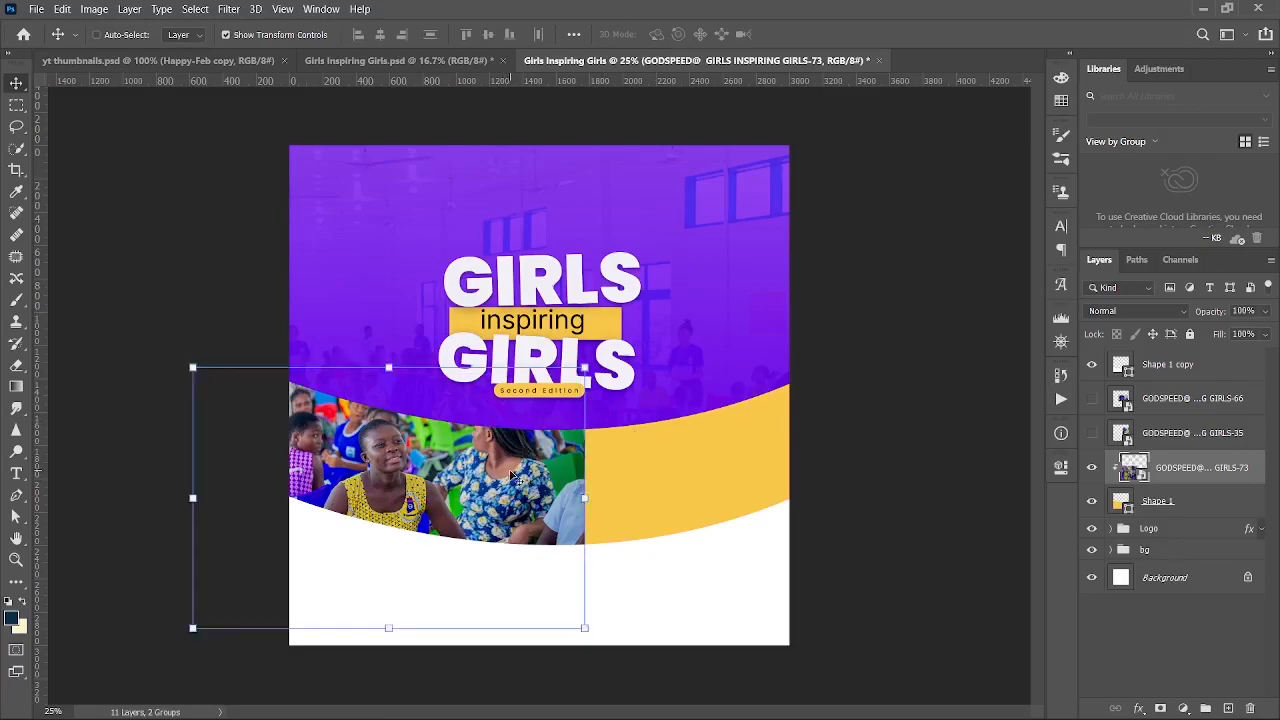
# - Show the GIRLS-35 photo and move it left across the band
pyautogui.click(1135, 436)
pyautogui.click(1092, 436)
pyautogui.moveTo(826, 400); pyautogui.dragTo(604, 440)
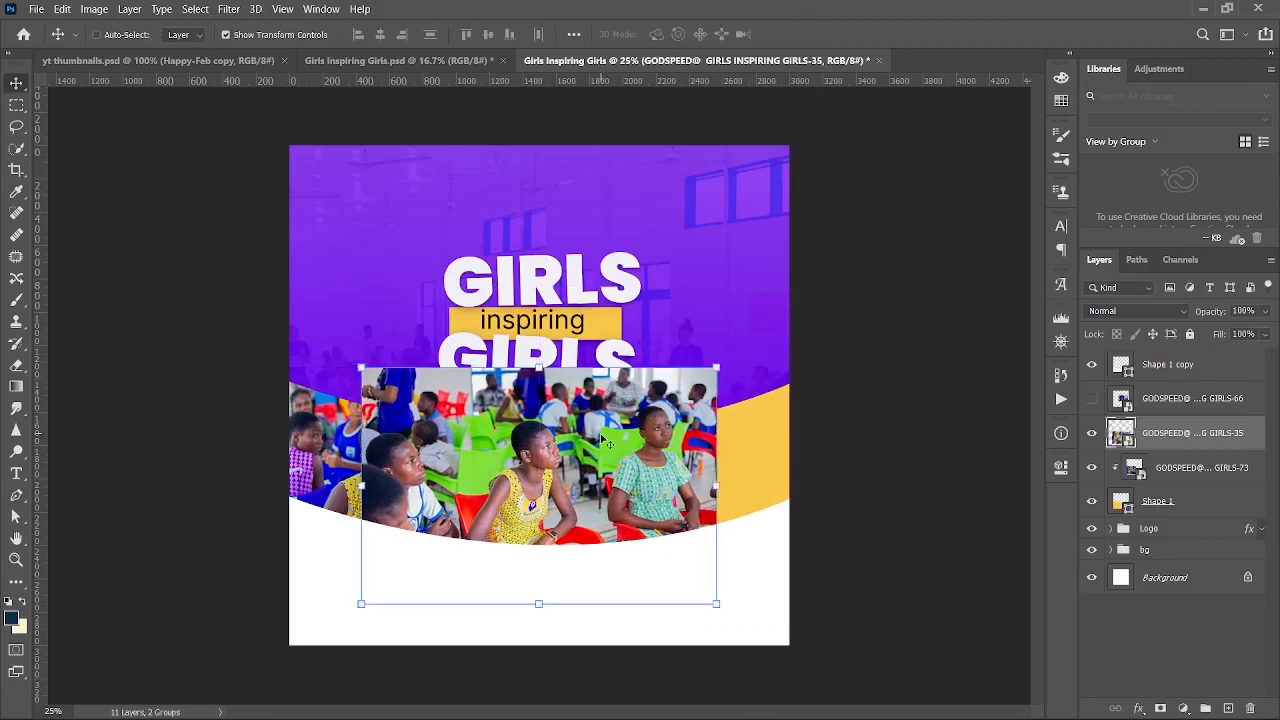
# - Clip GIRLS-35 into the band and draw a rectangular marquee around the central girl
pyautogui.hotkey('ctrl', '+')
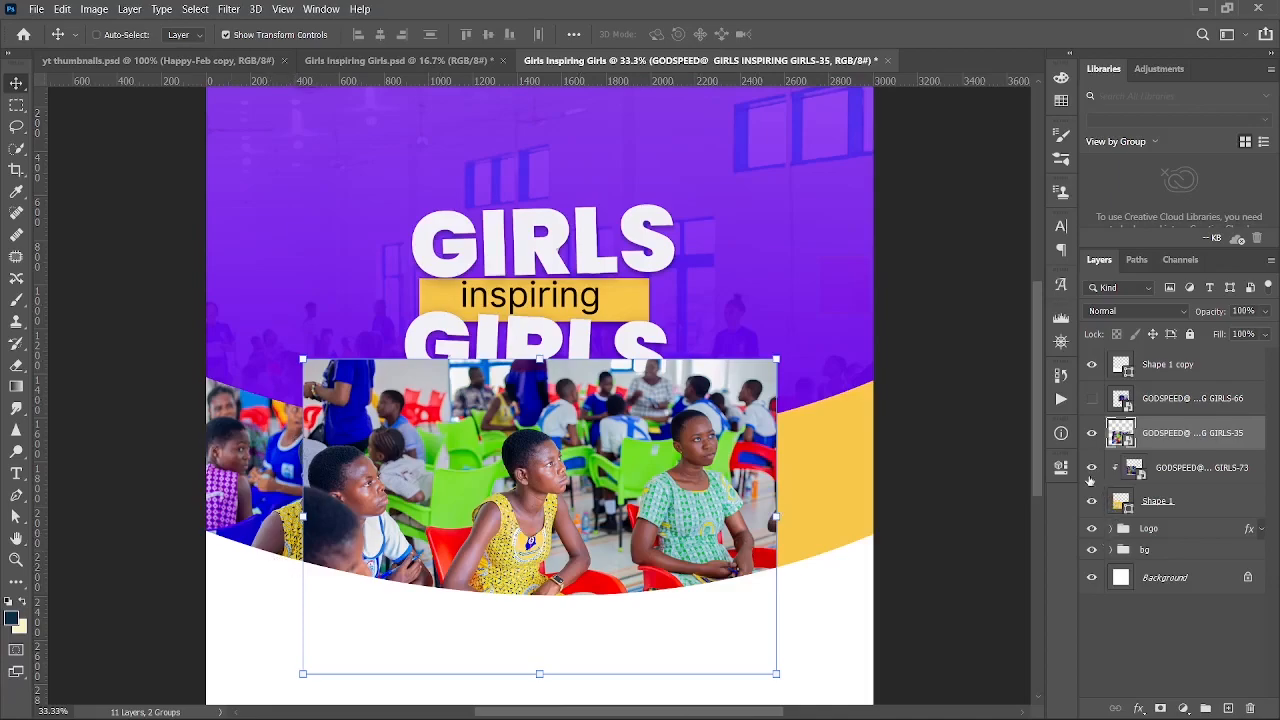
pyautogui.hotkey('ctrl', 'alt', 'g')
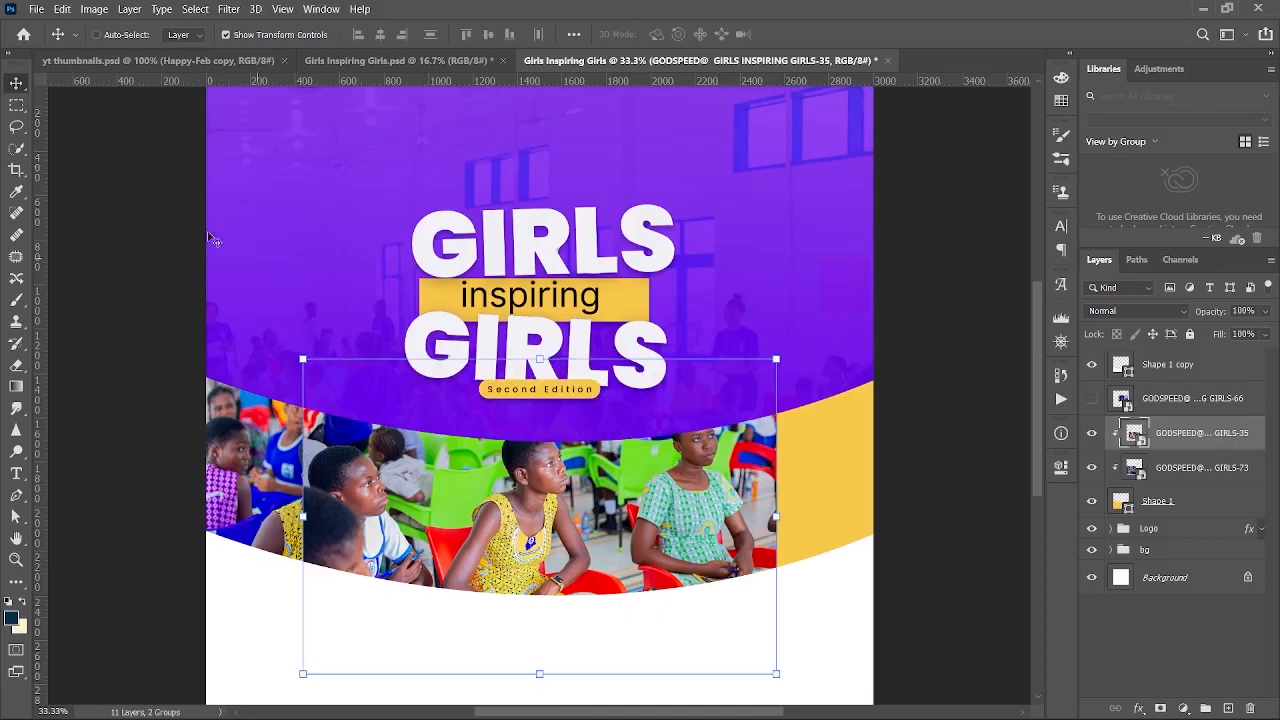
pyautogui.click(17, 105)
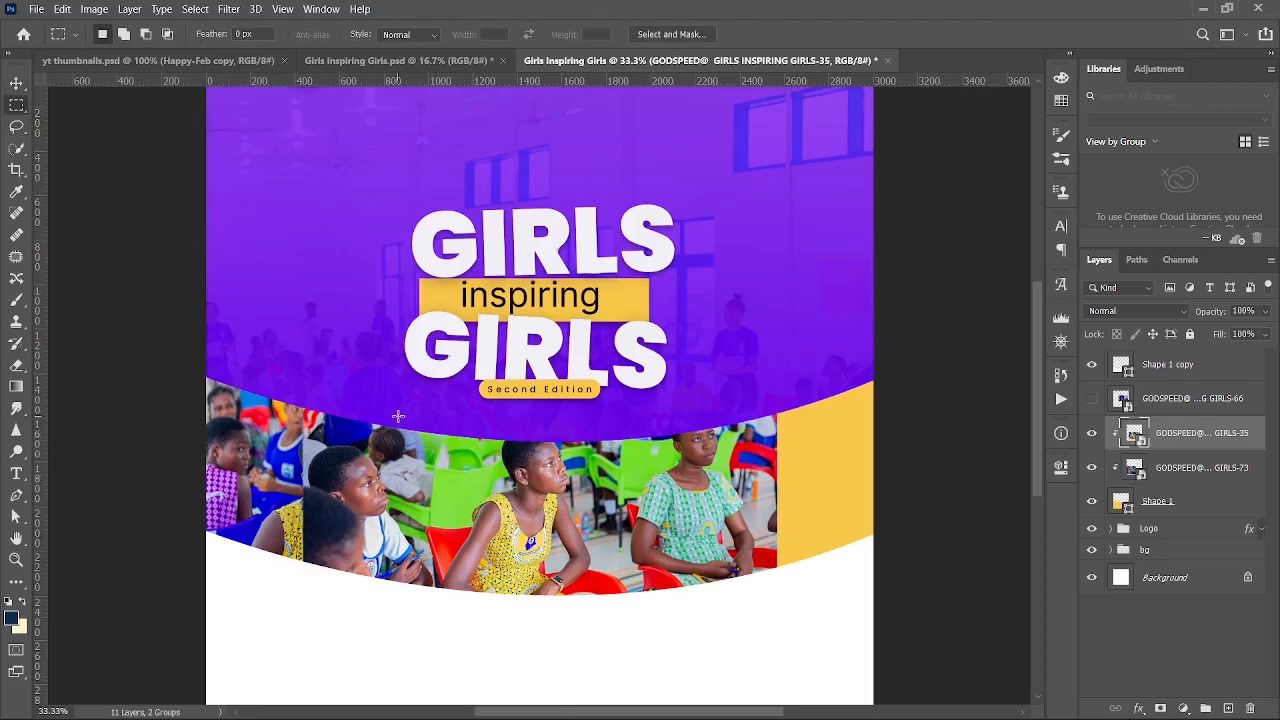
pyautogui.hotkey('ctrl', '-')
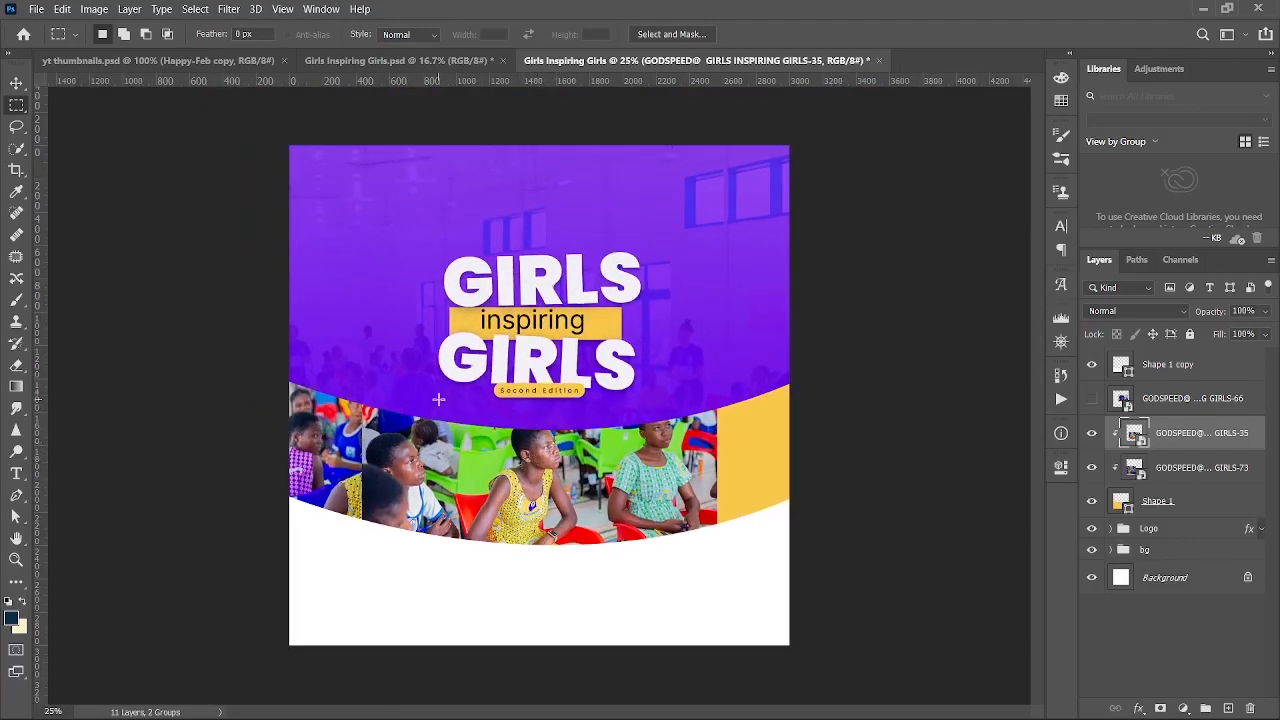
pyautogui.moveTo(438, 399); pyautogui.dragTo(637, 574)
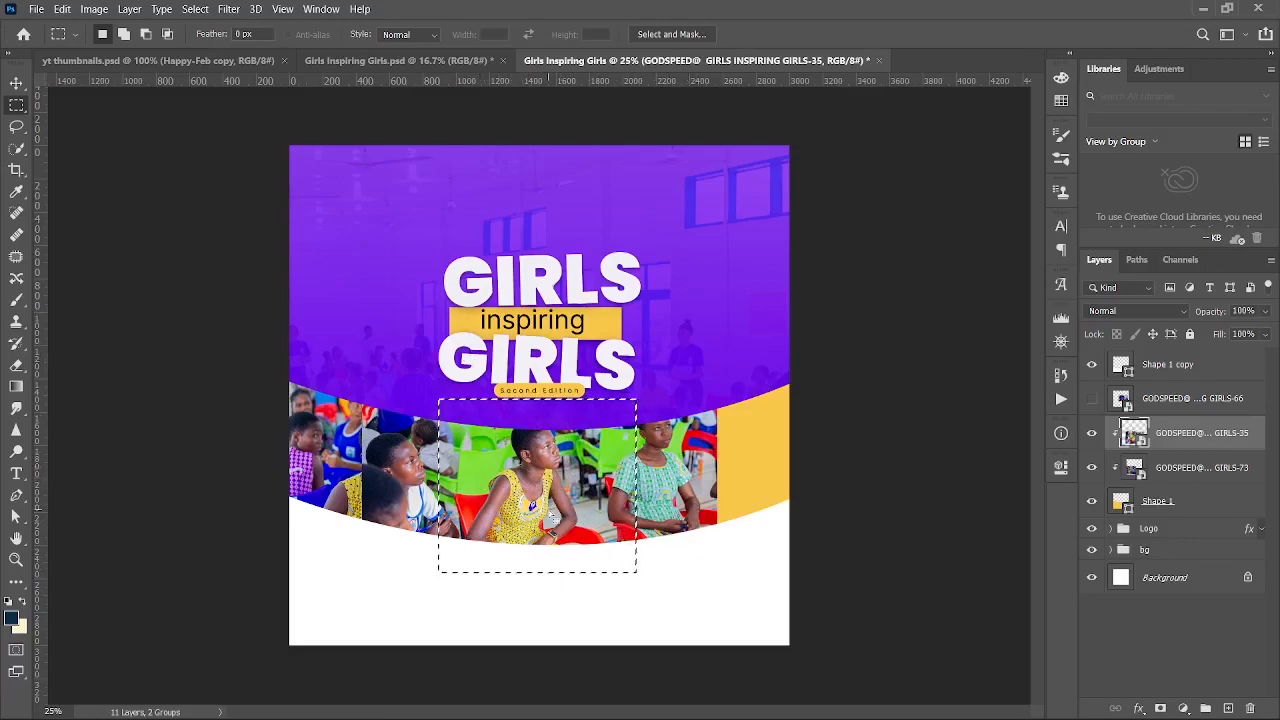
# - Copy the selected girl onto Layer 1, delete GIRLS-35, and move GIRLS-73 up toward Layer 1
pyautogui.hotkey('ctrl', 'j')
pyautogui.press('v')
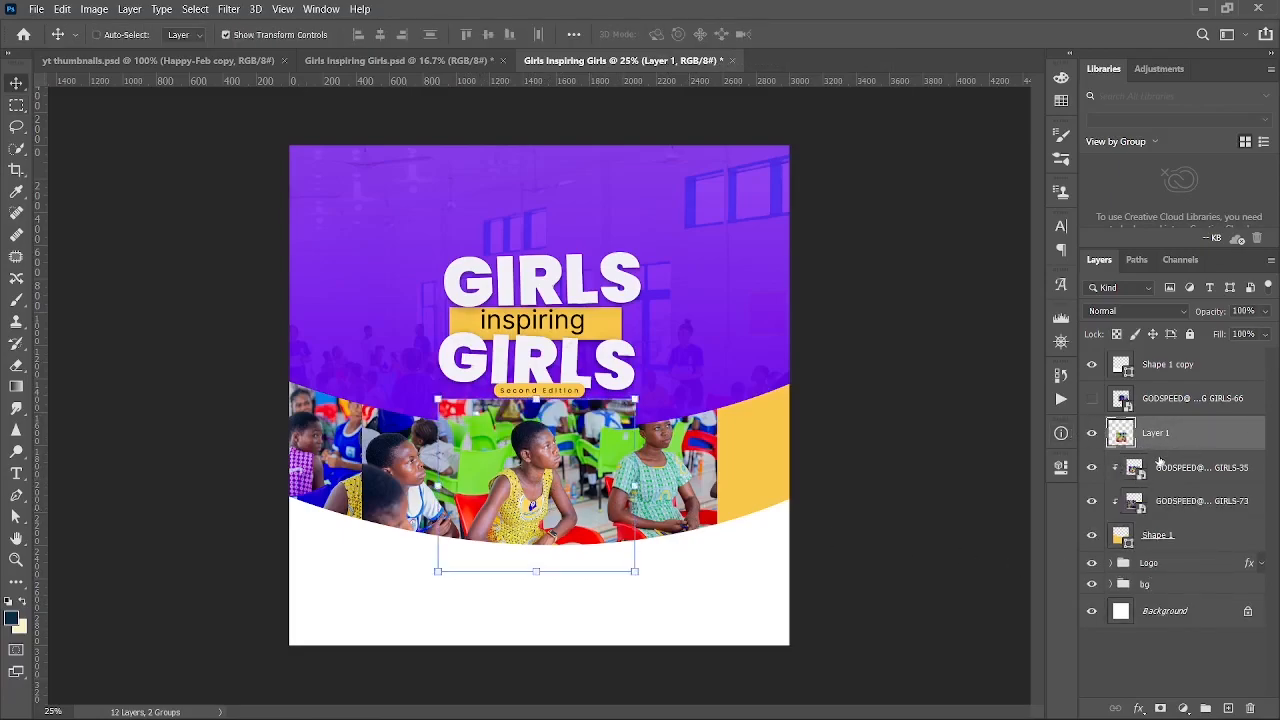
pyautogui.click(1093, 470)
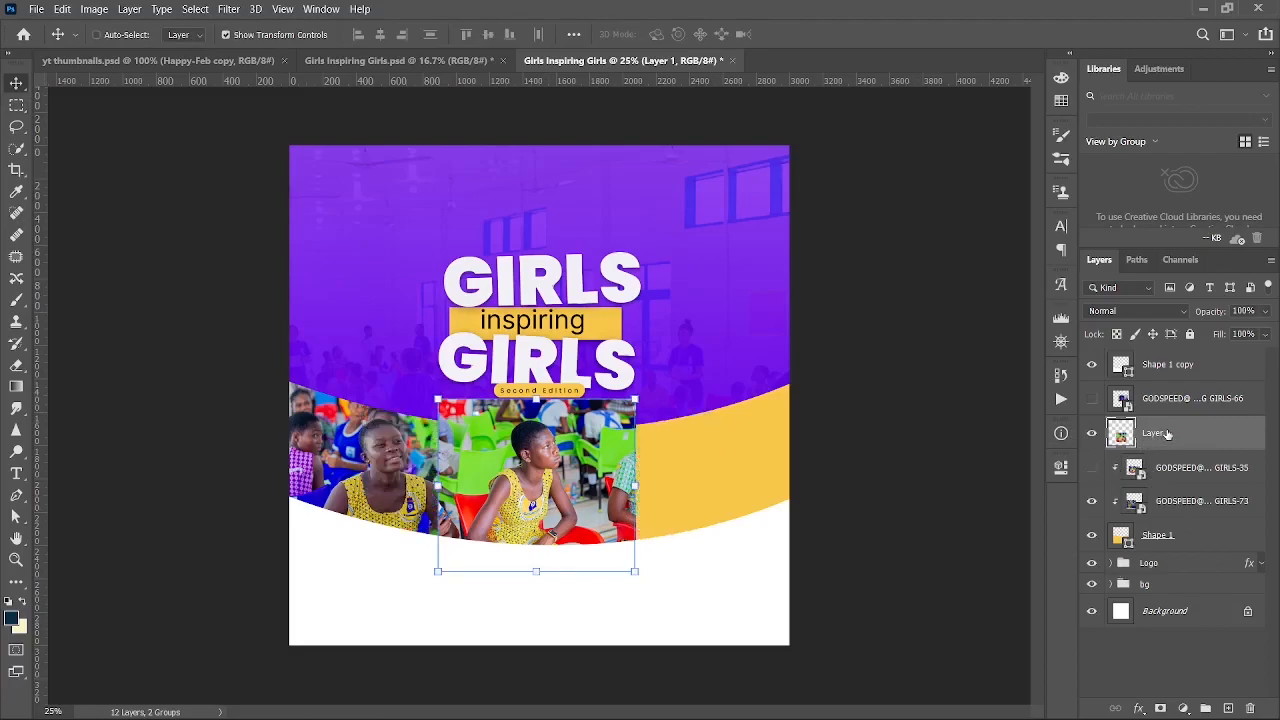
pyautogui.click(1200, 467)
pyautogui.press('Delete')
pyautogui.moveTo(1177, 460); pyautogui.dragTo(1178, 447)
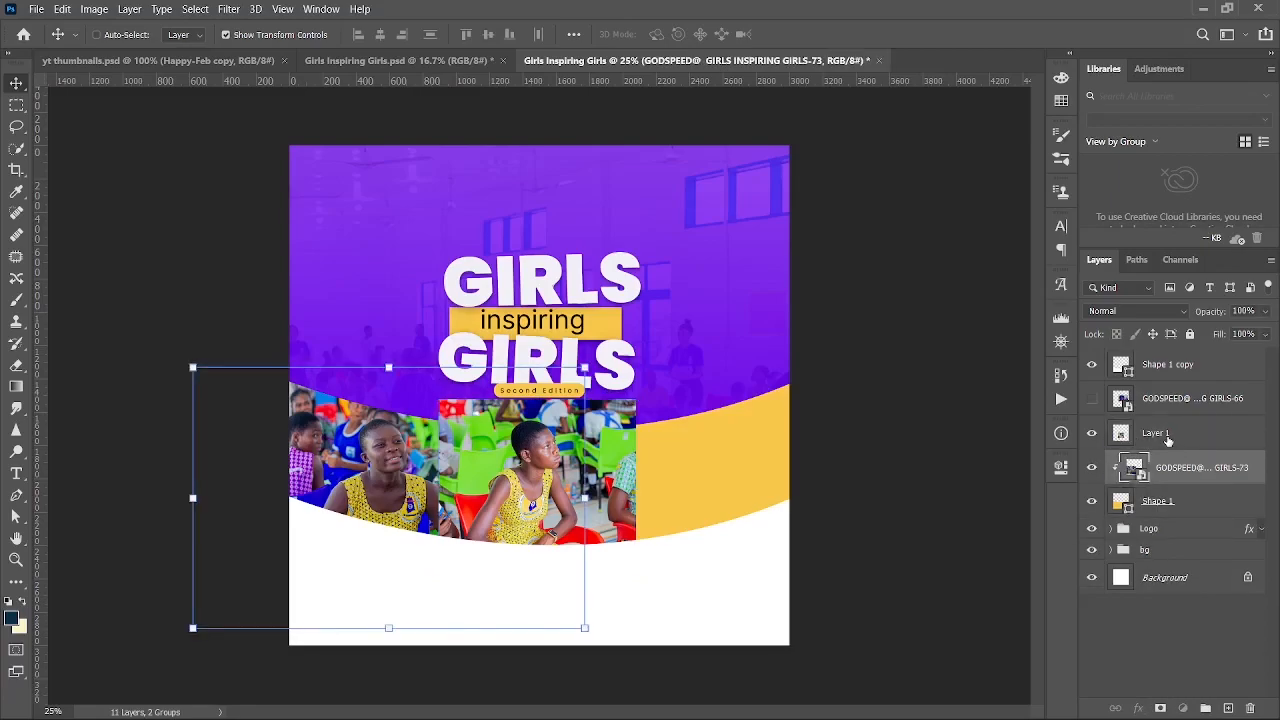
# - Clip Layer 1 into the photo band and nudge it down and slightly left
pyautogui.click(1167, 440)
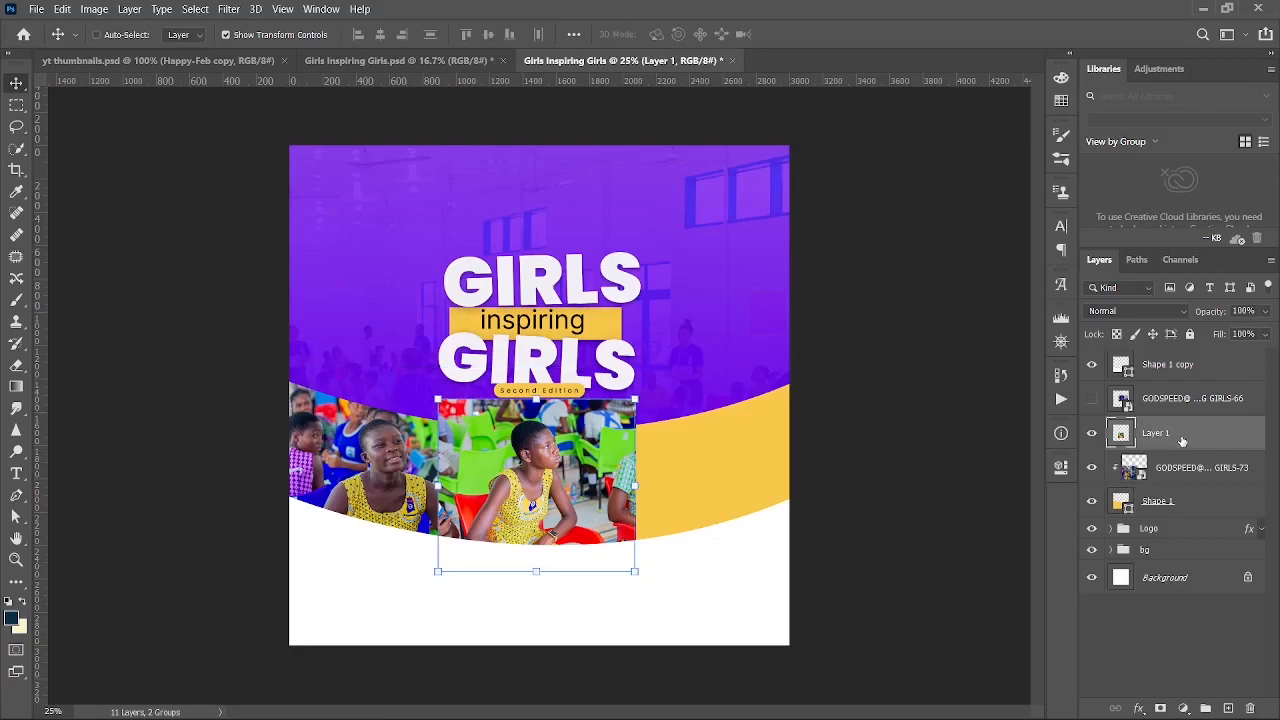
pyautogui.rightClick(1183, 442)
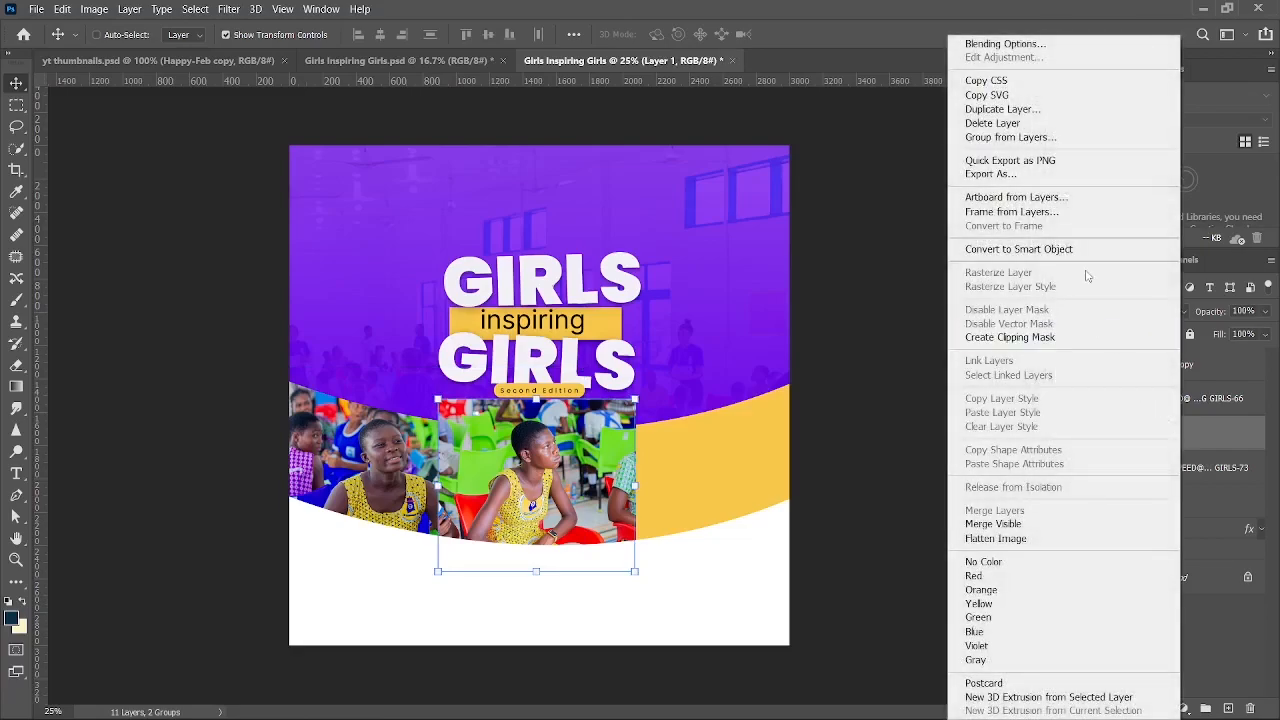
pyautogui.click(1015, 338)
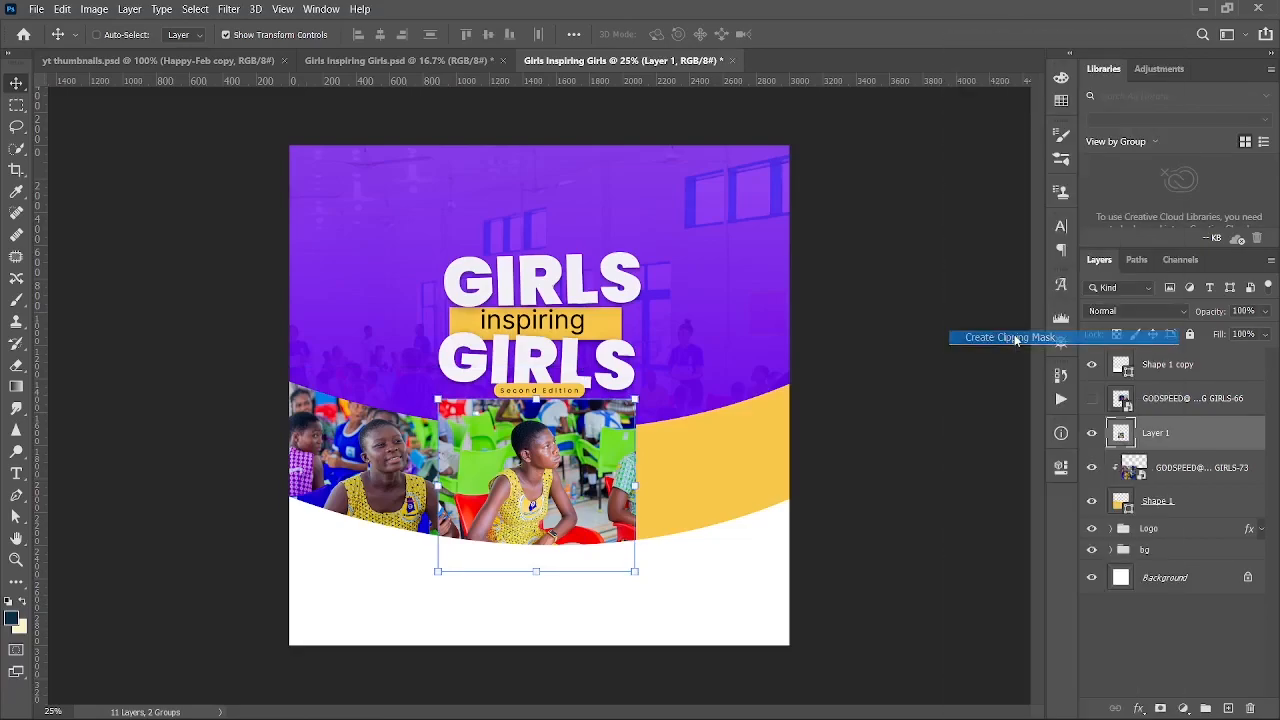
pyautogui.hotkey('shift', 'Down')
pyautogui.hotkey('shift', 'Down')
pyautogui.hotkey('shift', 'Down')
pyautogui.hotkey('shift', 'Down')
pyautogui.hotkey('shift', 'Down')
pyautogui.hotkey('shift', 'Down')
pyautogui.hotkey('shift', 'Left')
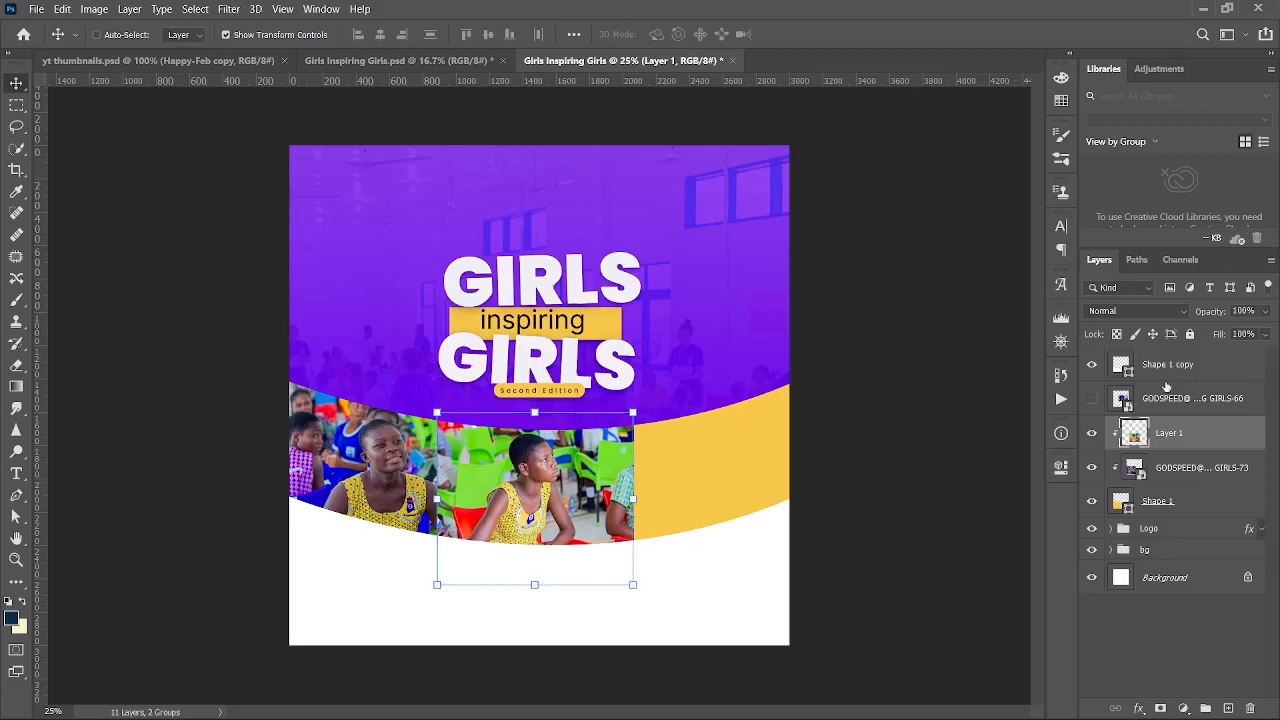
# - Show GIRLS-66, add it to the band's clipped stack, and position it at the right end
pyautogui.click(1091, 399)
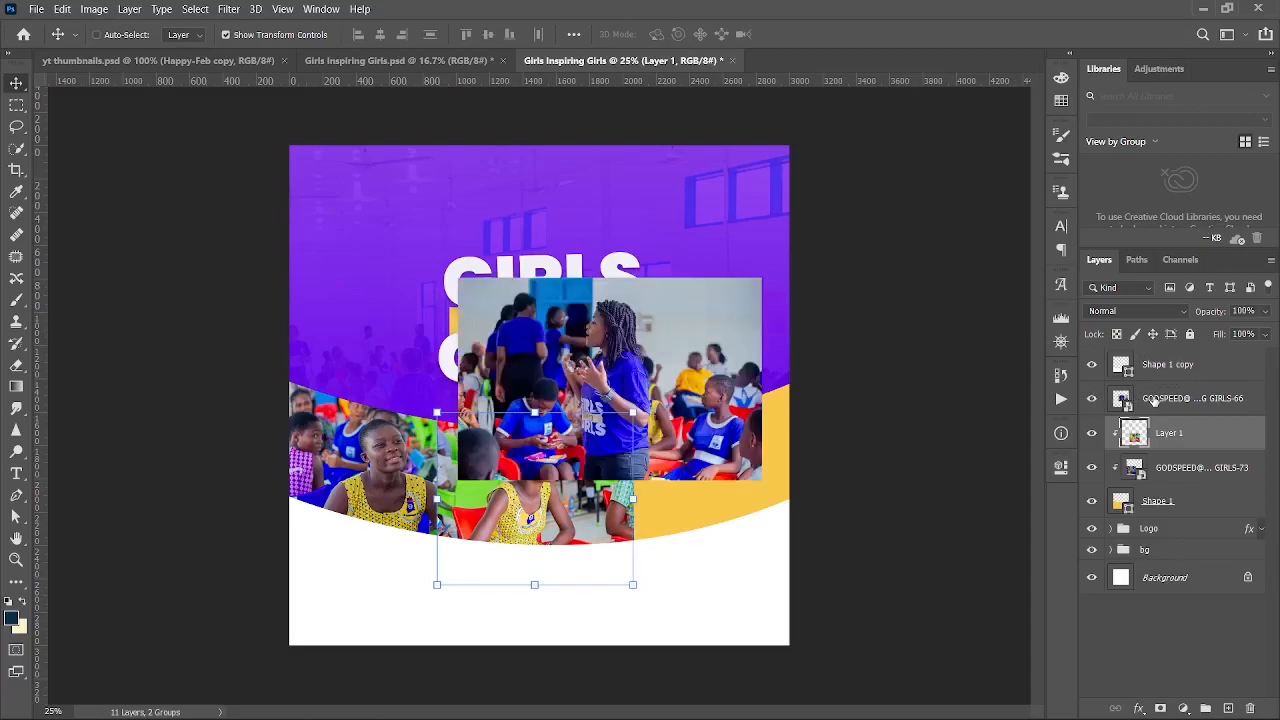
pyautogui.moveTo(1155, 400); pyautogui.dragTo(1163, 476)
pyautogui.moveTo(649, 403); pyautogui.dragTo(762, 523)
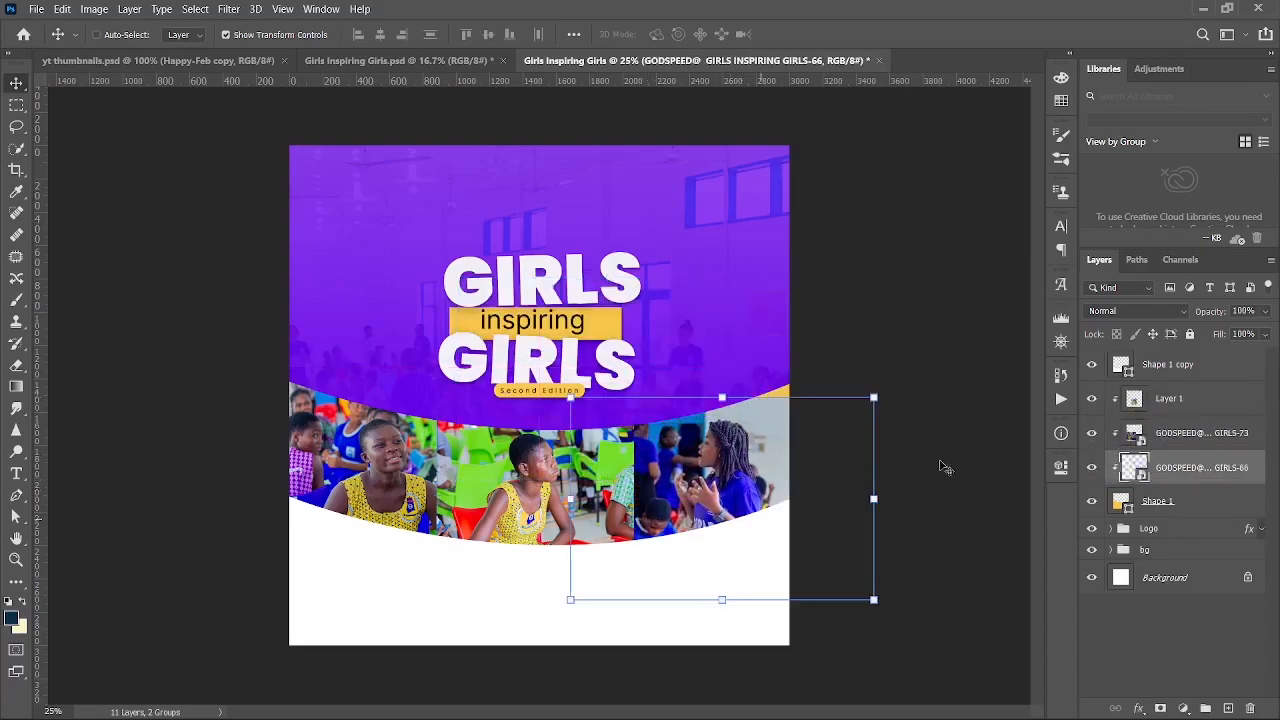
pyautogui.moveTo(757, 428); pyautogui.dragTo(764, 418)
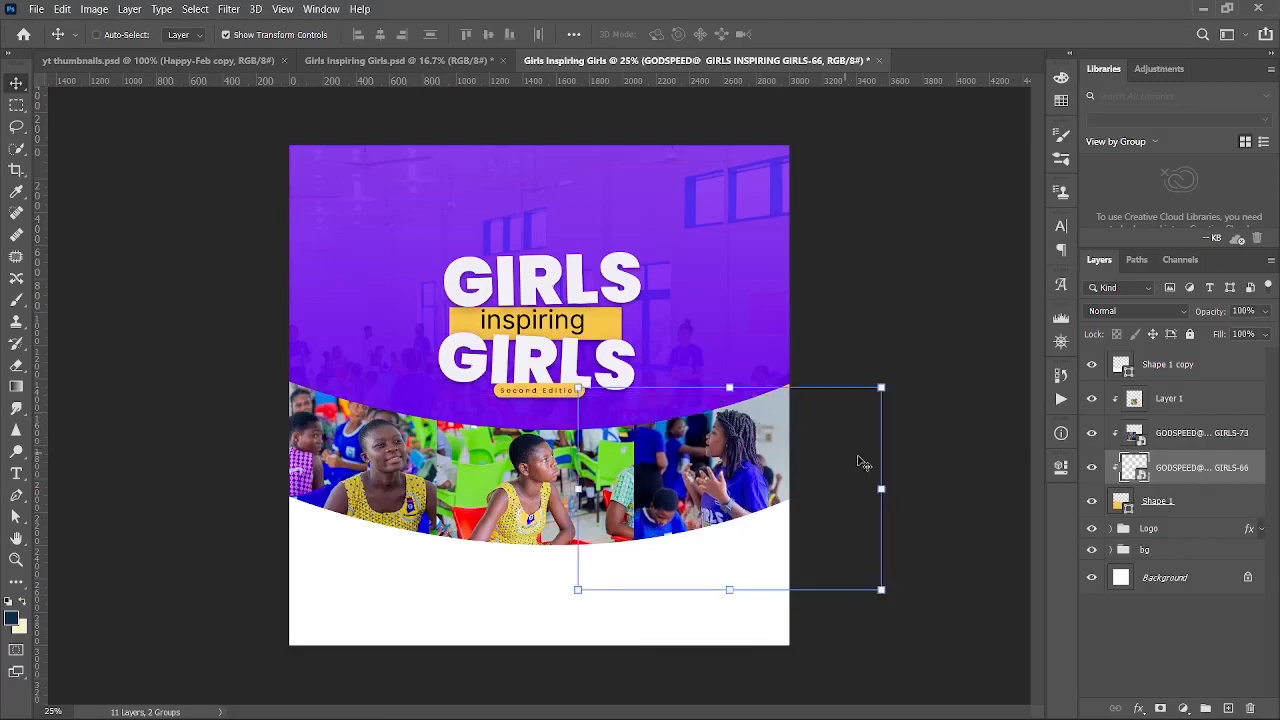
pyautogui.moveTo(849, 463)
pyautogui.mouseDown()
pyautogui.moveTo(844, 452)
pyautogui.moveTo(849, 461)
pyautogui.mouseUp()
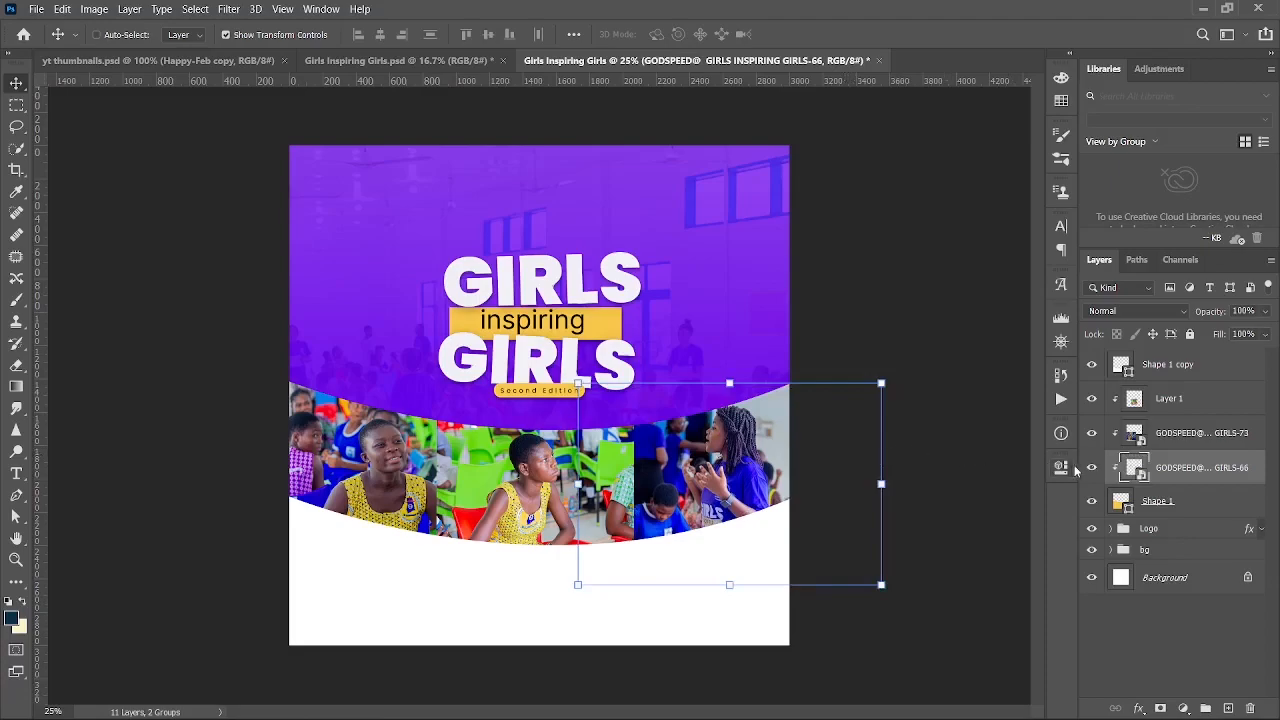
# - Compare the square design against the original flyer for reference
pyautogui.click(425, 58)
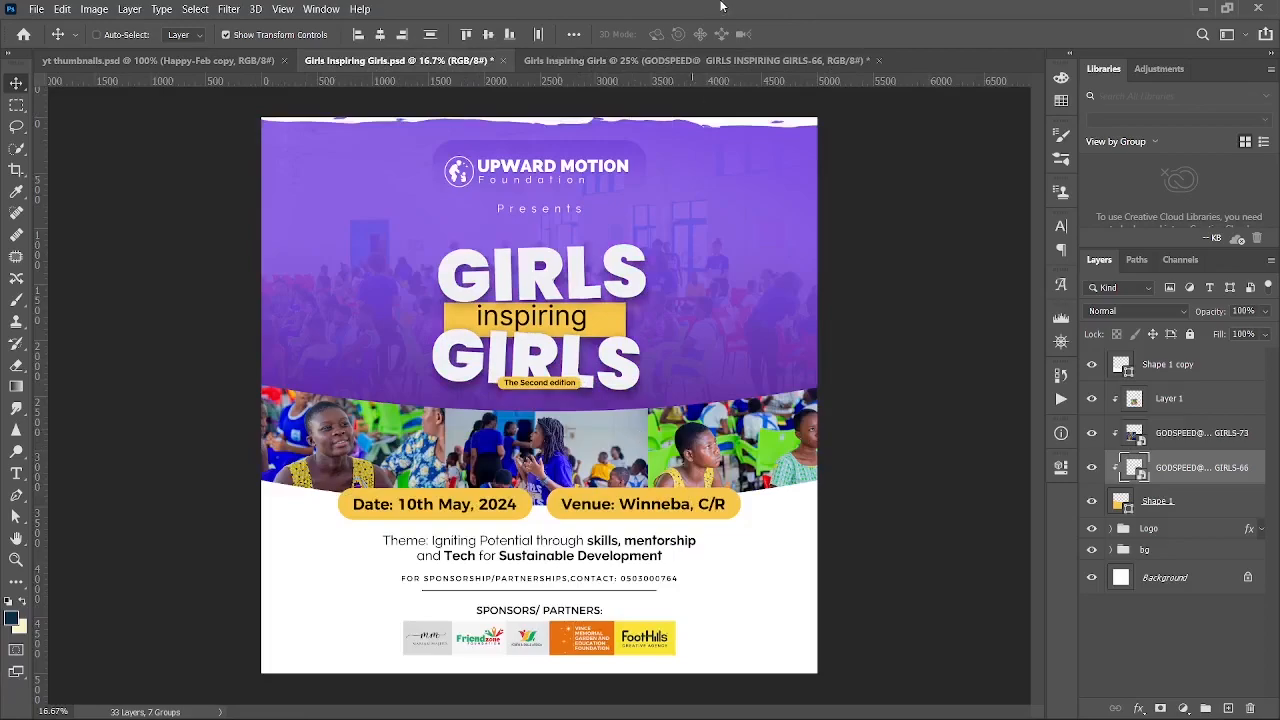
pyautogui.click(676, 60)
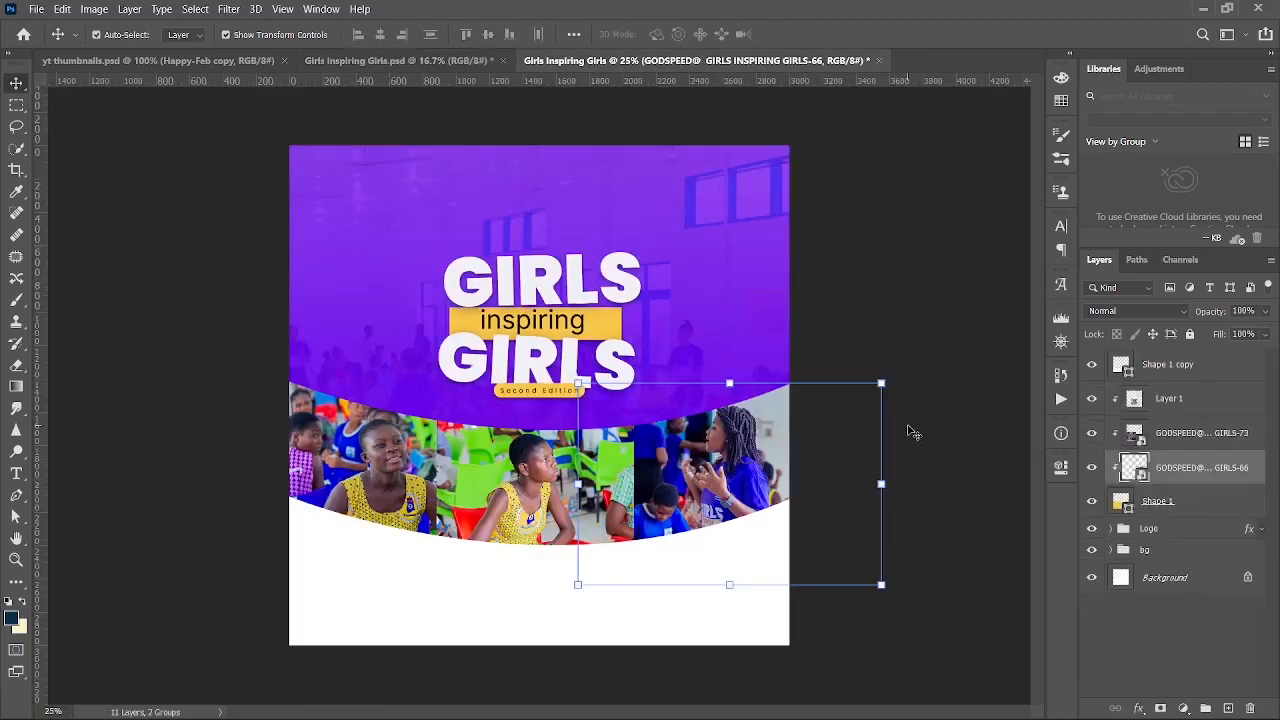
pyautogui.hotkey('ctrl', '+')
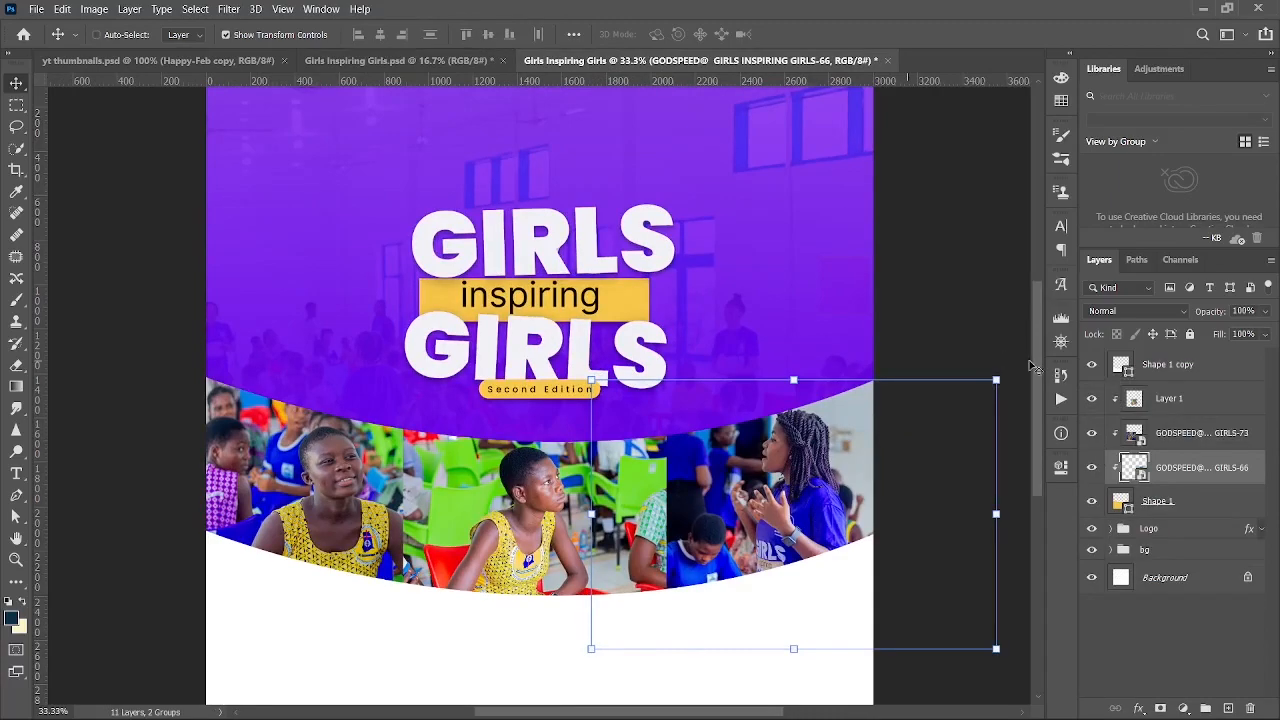
pyautogui.moveTo(1037, 369); pyautogui.dragTo(1032, 403)
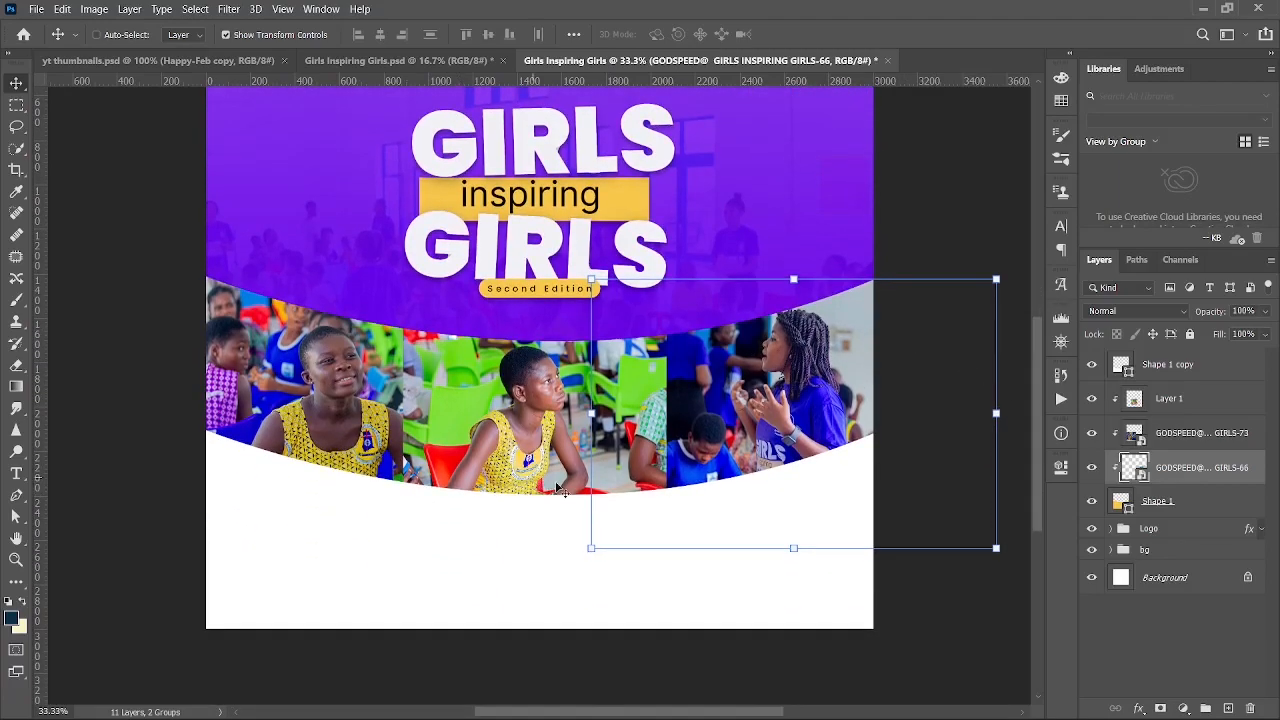
pyautogui.click(404, 61)
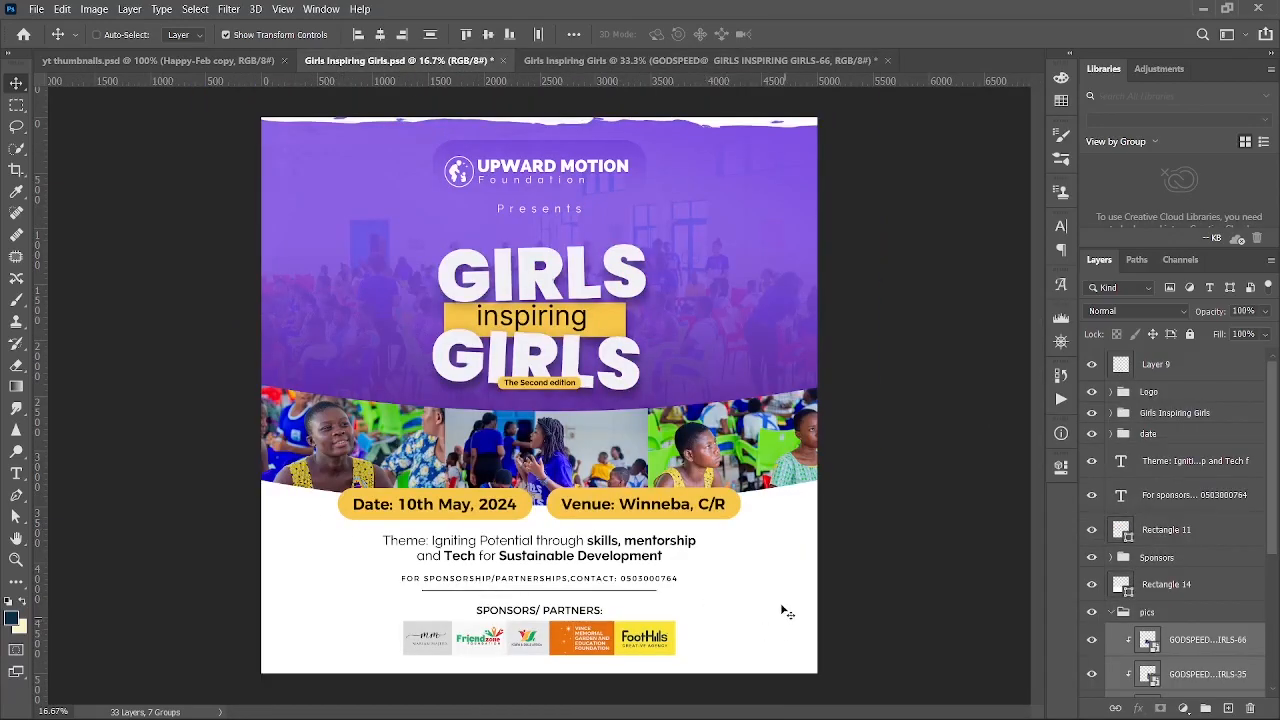
pyautogui.click(620, 60)
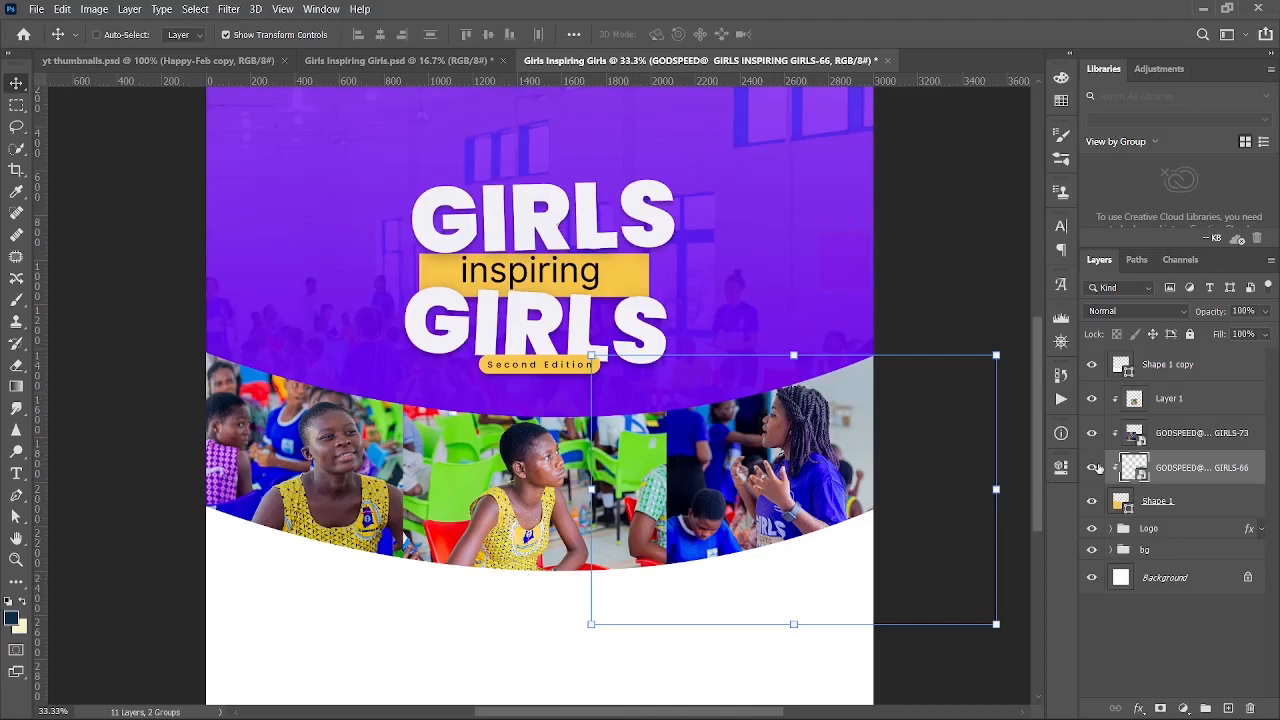
# - Raise the white Shape 1 copy curve with Shift+arrow nudges to slim the band
pyautogui.click(1158, 502)
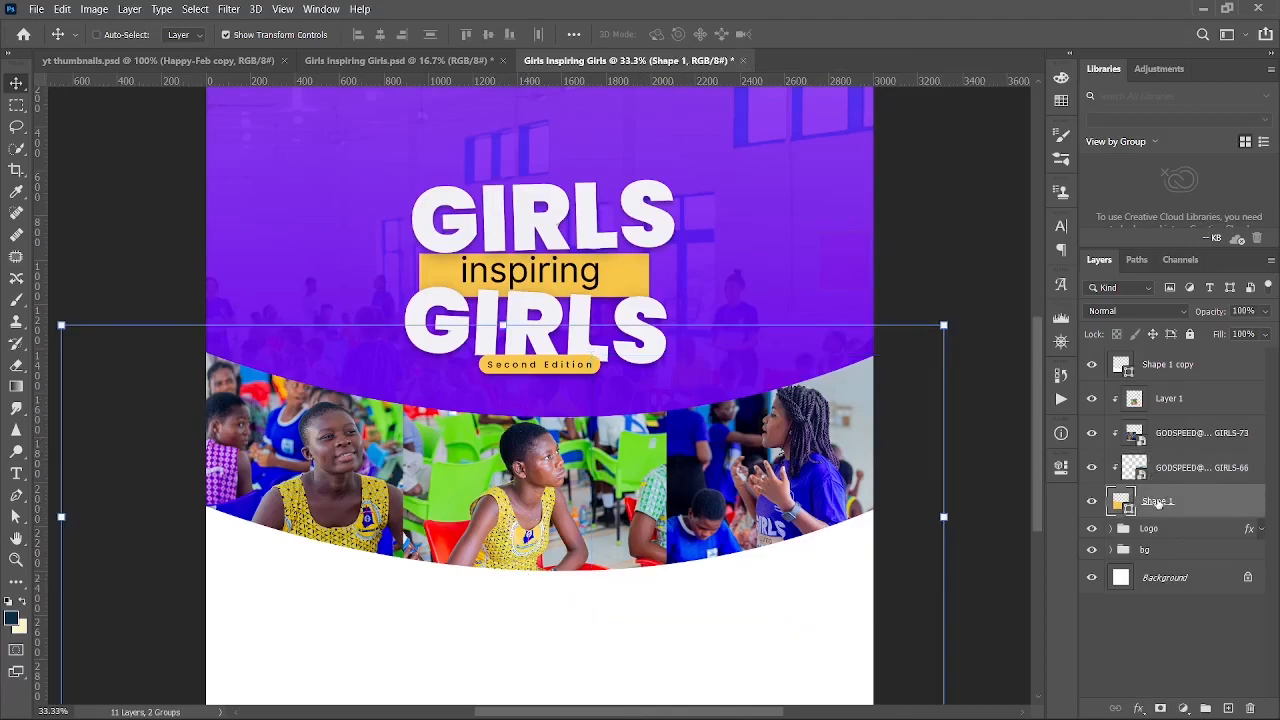
pyautogui.click(1186, 367)
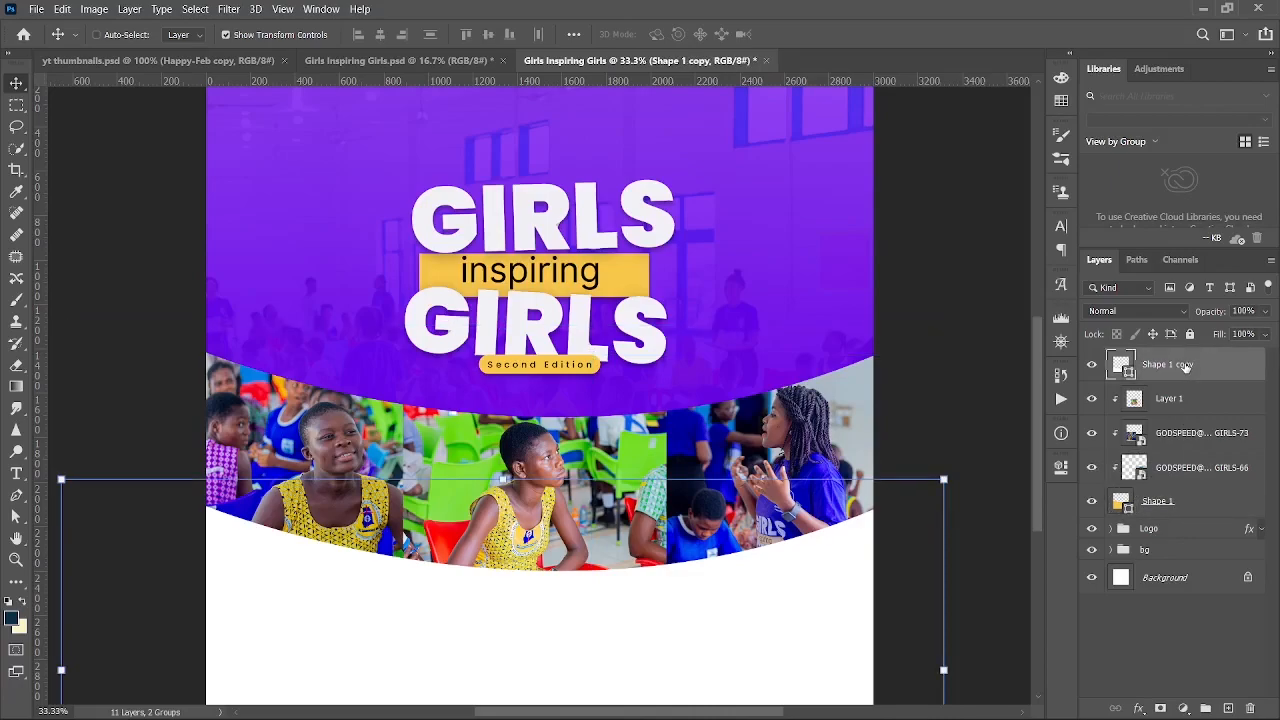
pyautogui.hotkey('shift', 'Up')
pyautogui.hotkey('shift', 'Up')
pyautogui.hotkey('shift', 'Up')
pyautogui.hotkey('shift', 'Up')
pyautogui.hotkey('shift', 'Up')
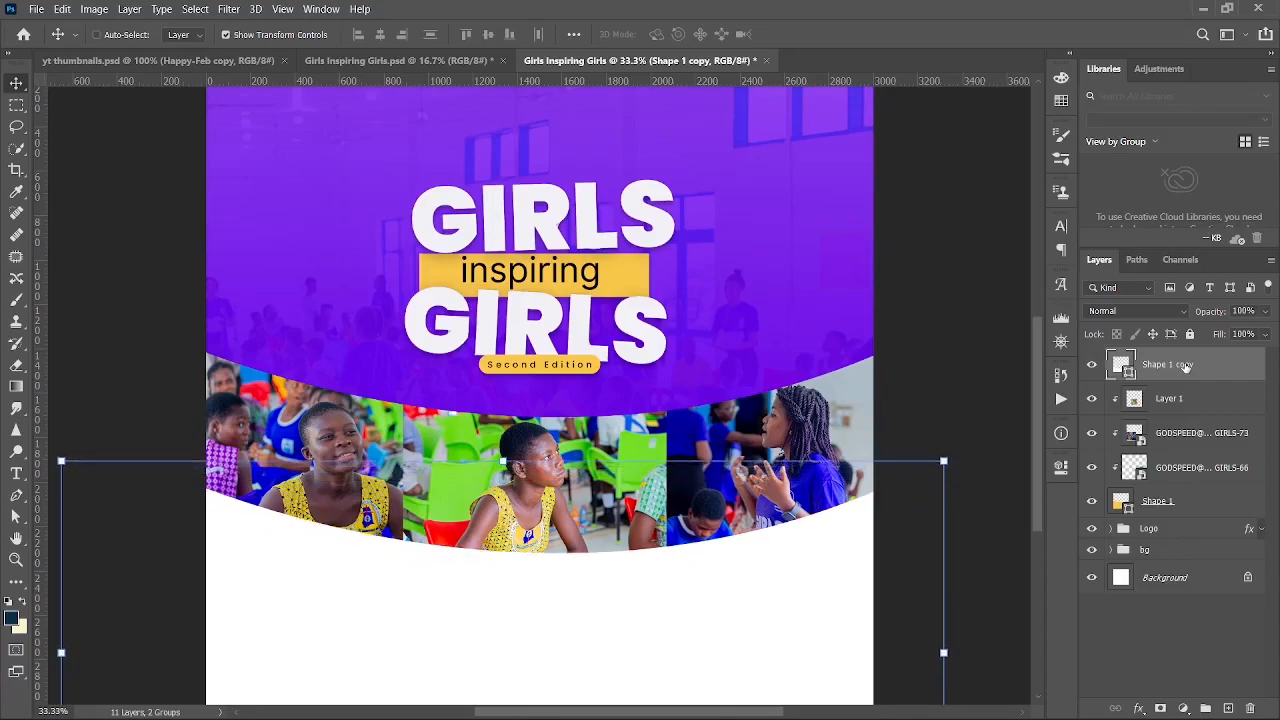
pyautogui.hotkey('shift', 'Up')
pyautogui.hotkey('shift', 'Up')
pyautogui.hotkey('shift', 'Up')
pyautogui.hotkey('shift', 'Up')
pyautogui.hotkey('shift', 'Up')
pyautogui.hotkey('shift', 'Up')
pyautogui.hotkey('shift', 'Up')
pyautogui.hotkey('shift', 'Up')
pyautogui.hotkey('shift', 'Up')
pyautogui.hotkey('shift', 'Up')
pyautogui.hotkey('ctrl', '-')
pyautogui.hotkey('shift', 'Up')
pyautogui.hotkey('shift', 'Up')
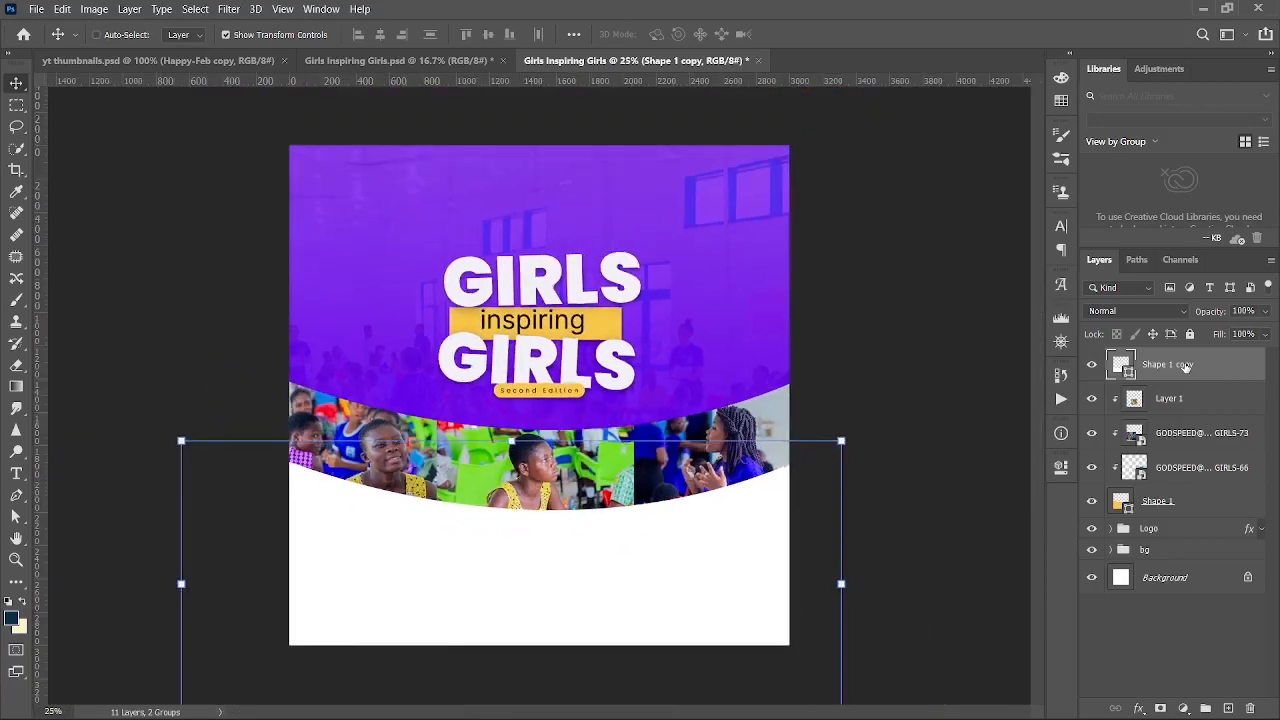
pyautogui.hotkey('shift', 'Down')
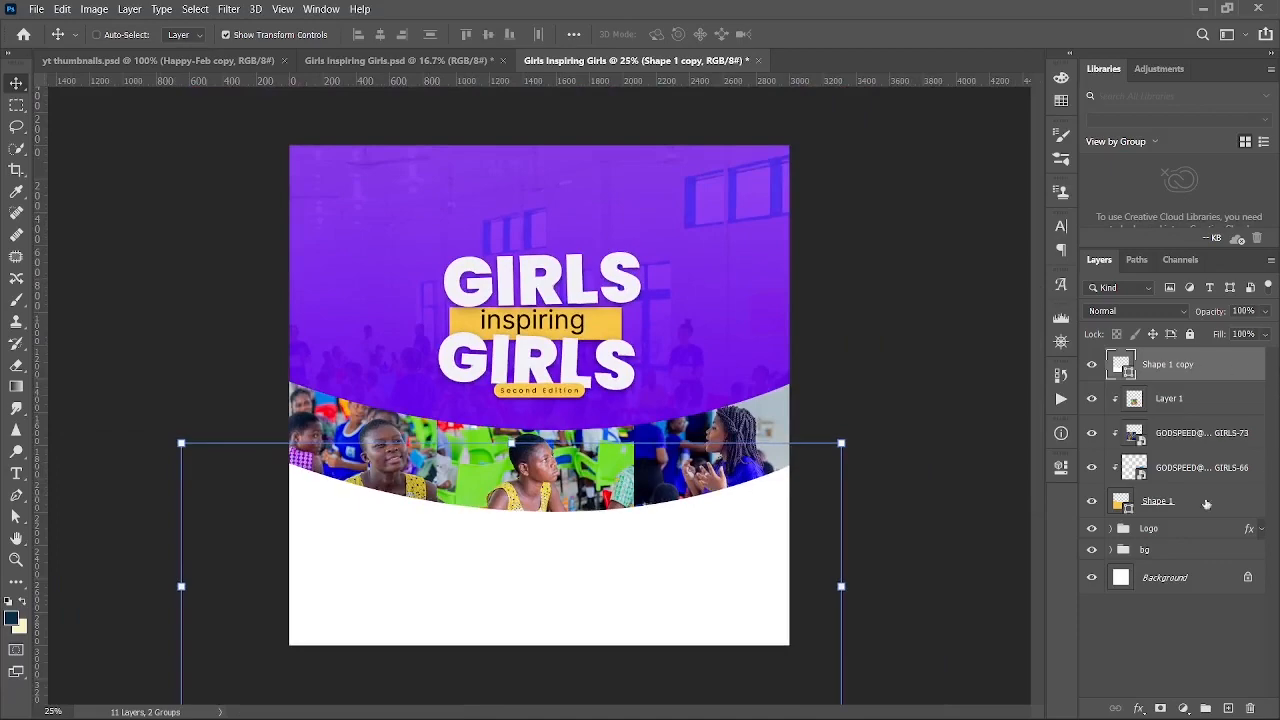
# - Group the curve shapes and clipped photos into a group named 'Images'
pyautogui.click(1165, 405)
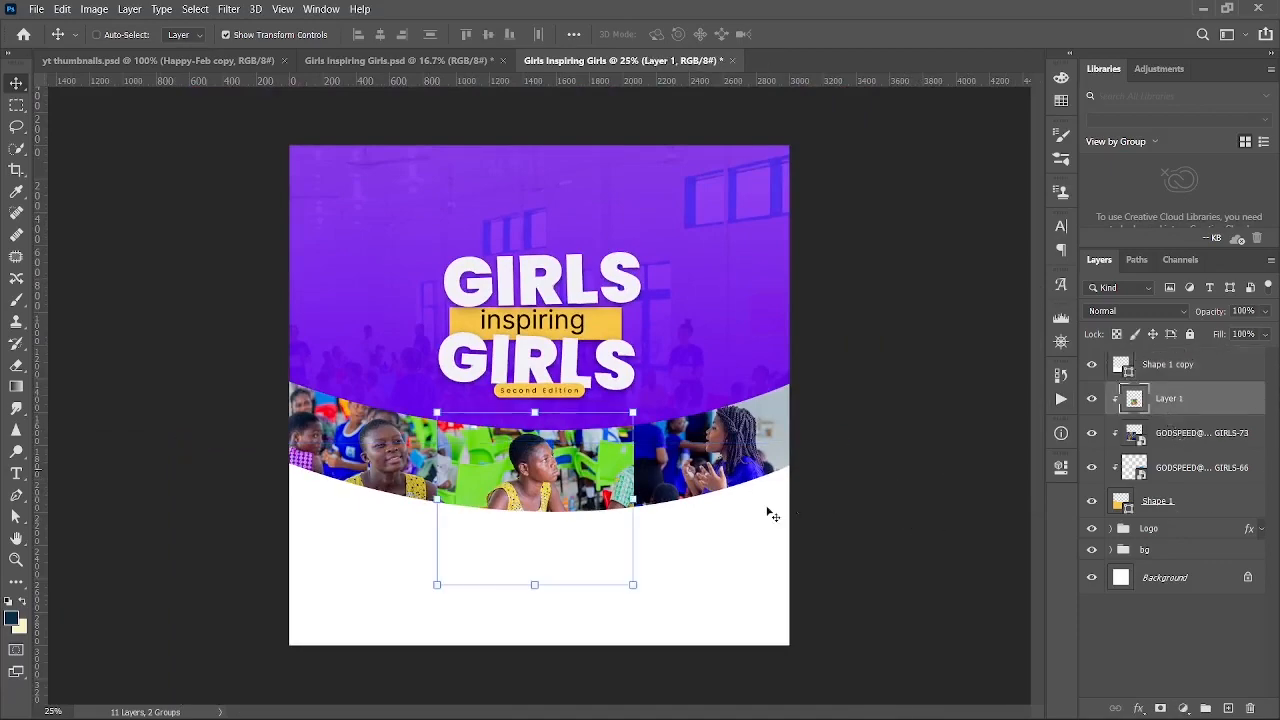
pyautogui.click(1170, 372)
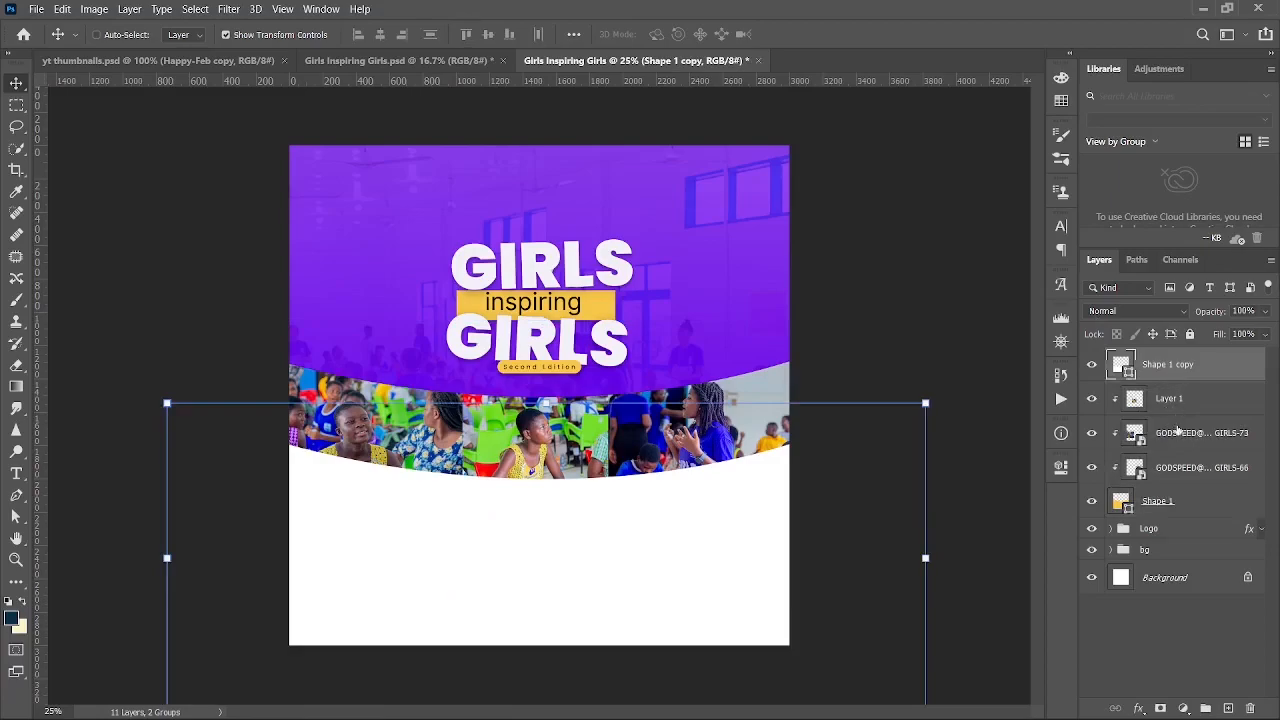
pyautogui.click(1150, 505)
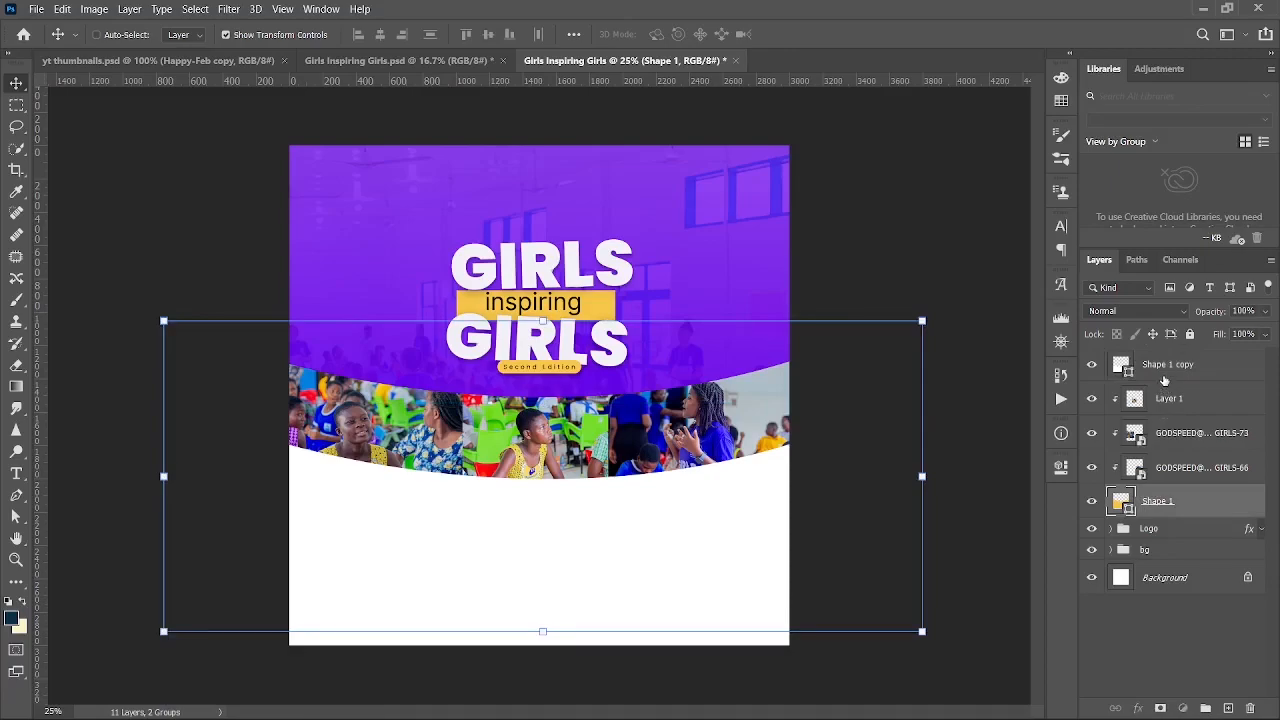
pyautogui.keyDown('shift'); pyautogui.click(1163, 368); pyautogui.keyUp('shift')
pyautogui.hotkey('ctrl', 'g')
pyautogui.write('Images')
pyautogui.press('Return')
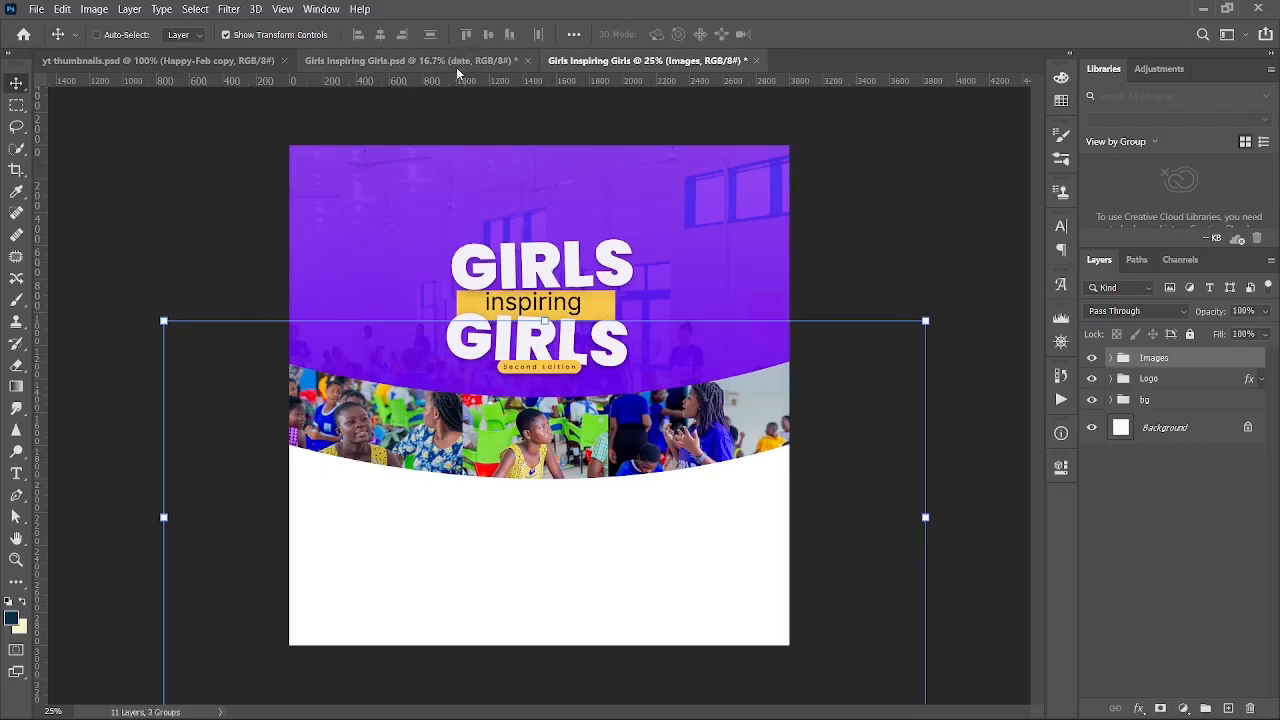
# - Bring the date and venue pills over, shrink them, and place them below the photo band
pyautogui.click(448, 63)
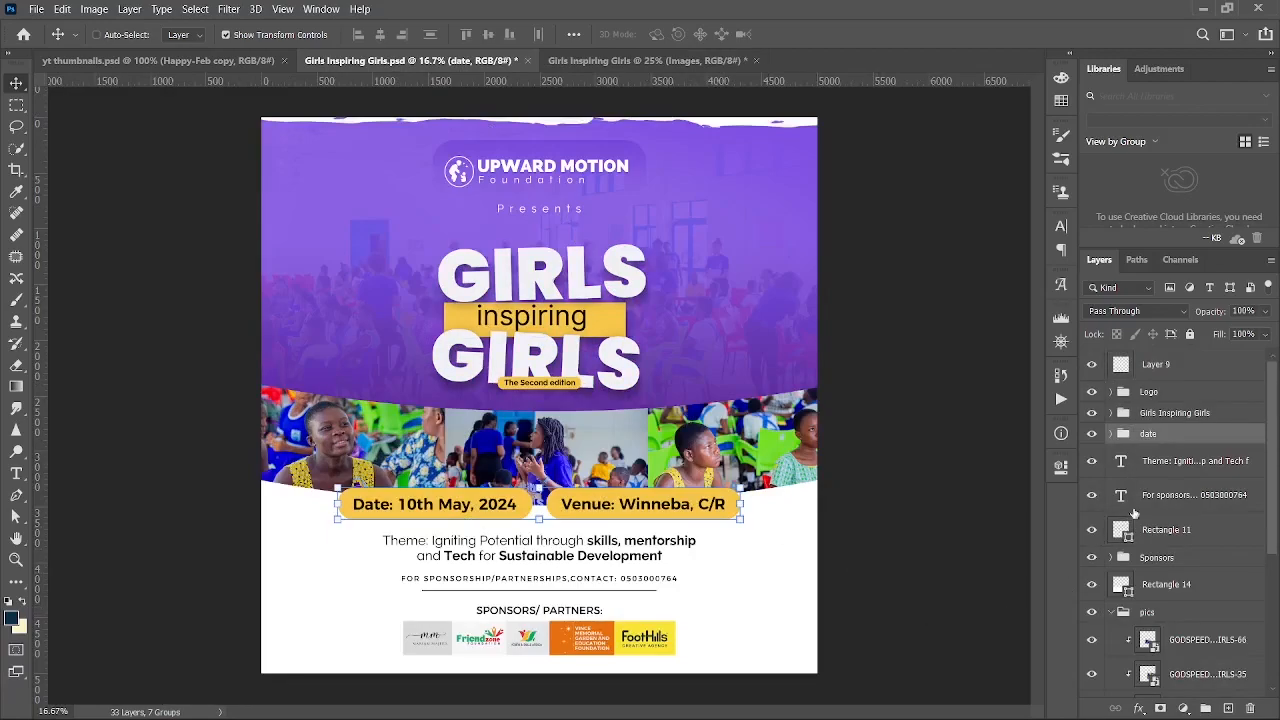
pyautogui.moveTo(796, 309); pyautogui.dragTo(677, 78)
pyautogui.moveTo(631, 317); pyautogui.dragTo(645, 472)
pyautogui.moveTo(916, 468); pyautogui.dragTo(702, 468)
pyautogui.press('Return')
pyautogui.moveTo(617, 370); pyautogui.dragTo(636, 366)
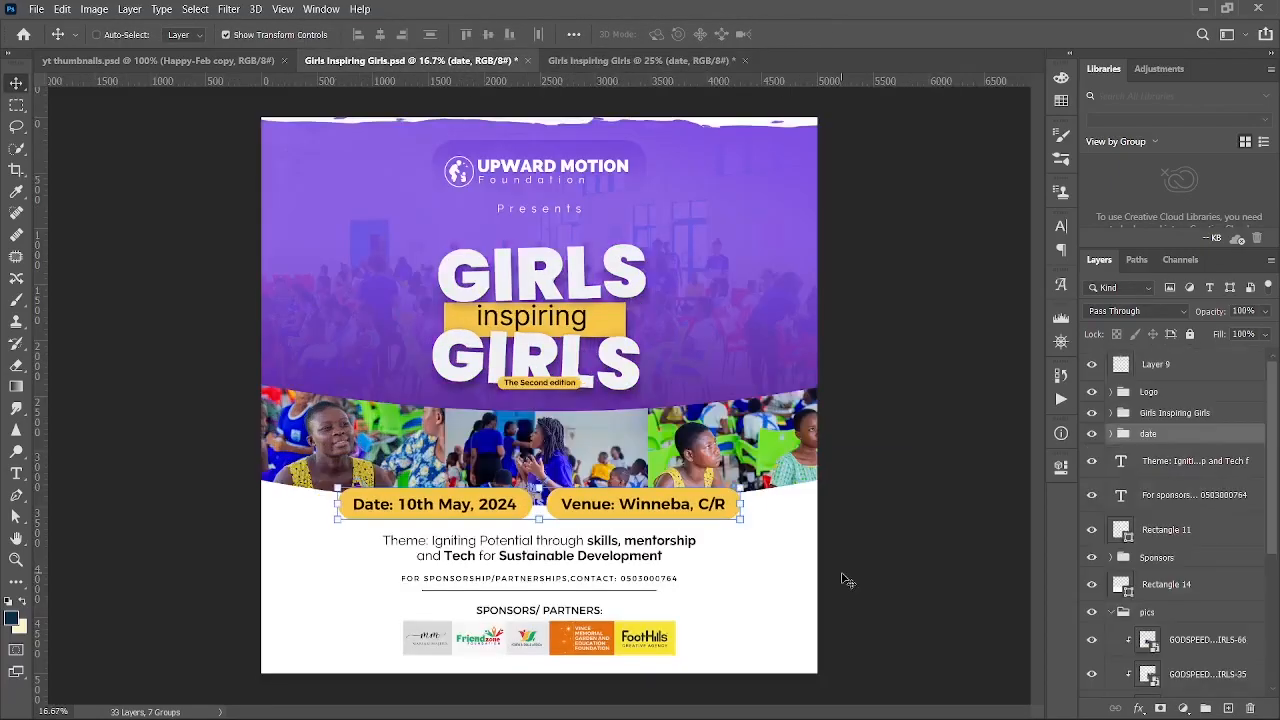
# - Bring over the theme text with sponsorship line and rule, shrink it, and centre it below the pills
pyautogui.click(457, 61)
pyautogui.click(1187, 466)
pyautogui.keyDown('shift'); pyautogui.click(1166, 529); pyautogui.keyUp('shift')
pyautogui.moveTo(557, 157); pyautogui.dragTo(540, 554)
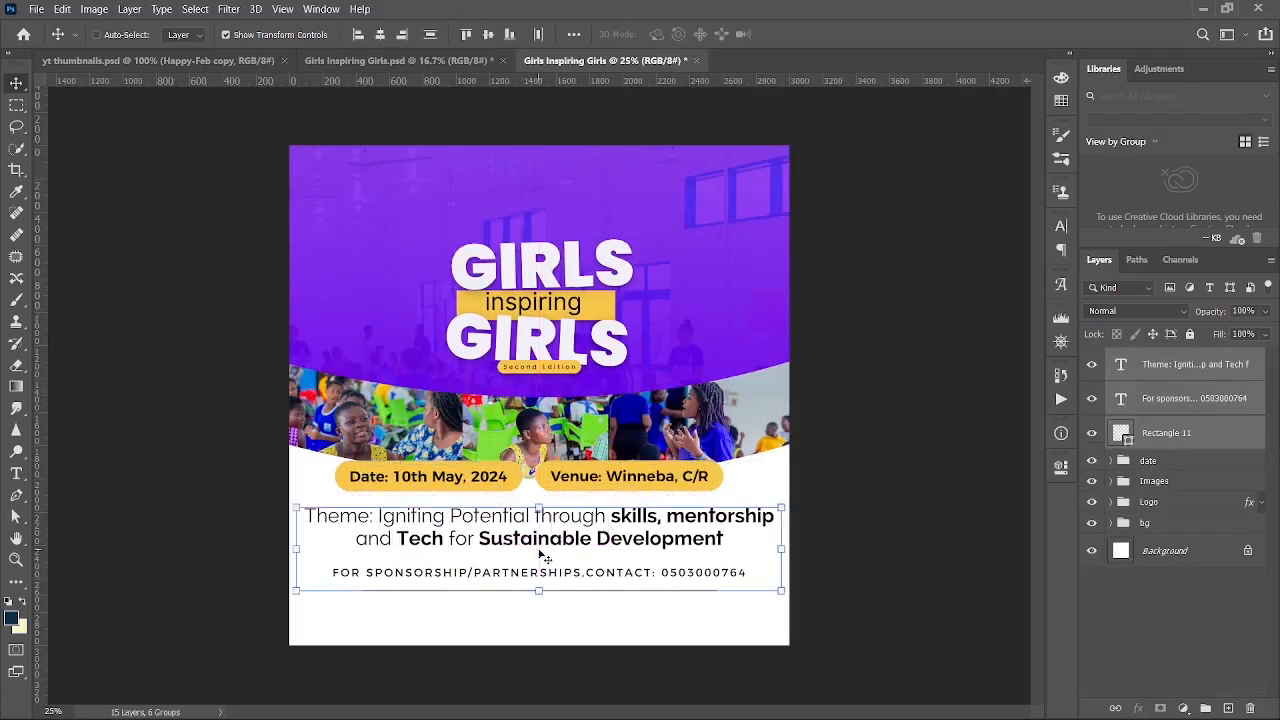
pyautogui.moveTo(788, 552); pyautogui.dragTo(674, 551)
pyautogui.press('Return')
pyautogui.moveTo(518, 448); pyautogui.dragTo(571, 444)
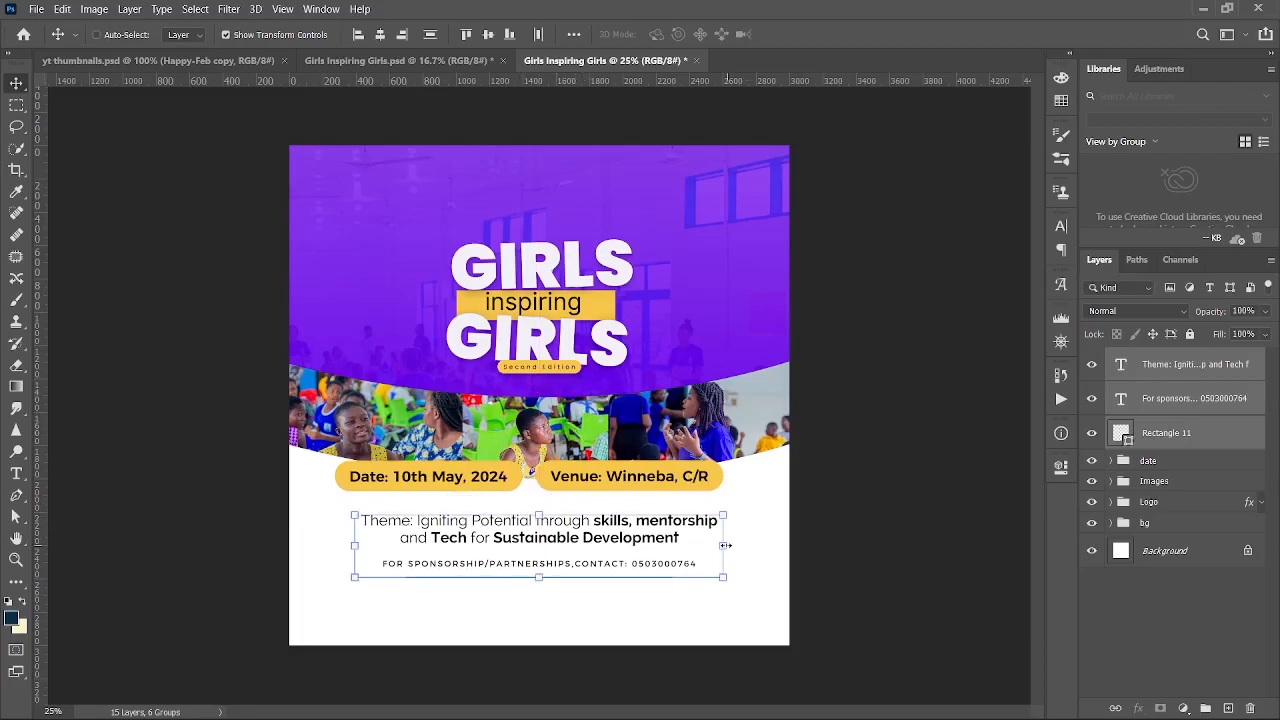
# - Bring over the Sponsors logo group and move it toward the bottom of the page
pyautogui.click(428, 62)
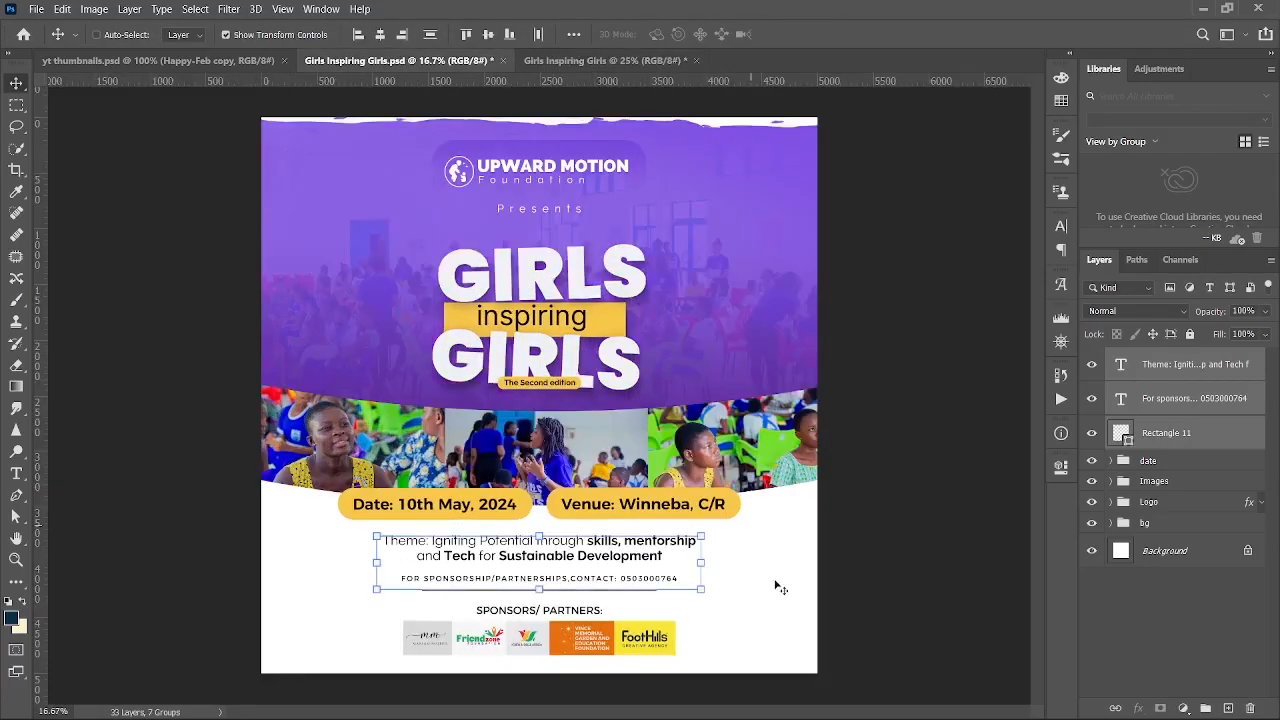
pyautogui.click(1184, 556)
pyautogui.moveTo(688, 343); pyautogui.dragTo(590, 577)
pyautogui.press('Return')
pyautogui.moveTo(537, 424); pyautogui.dragTo(620, 462)
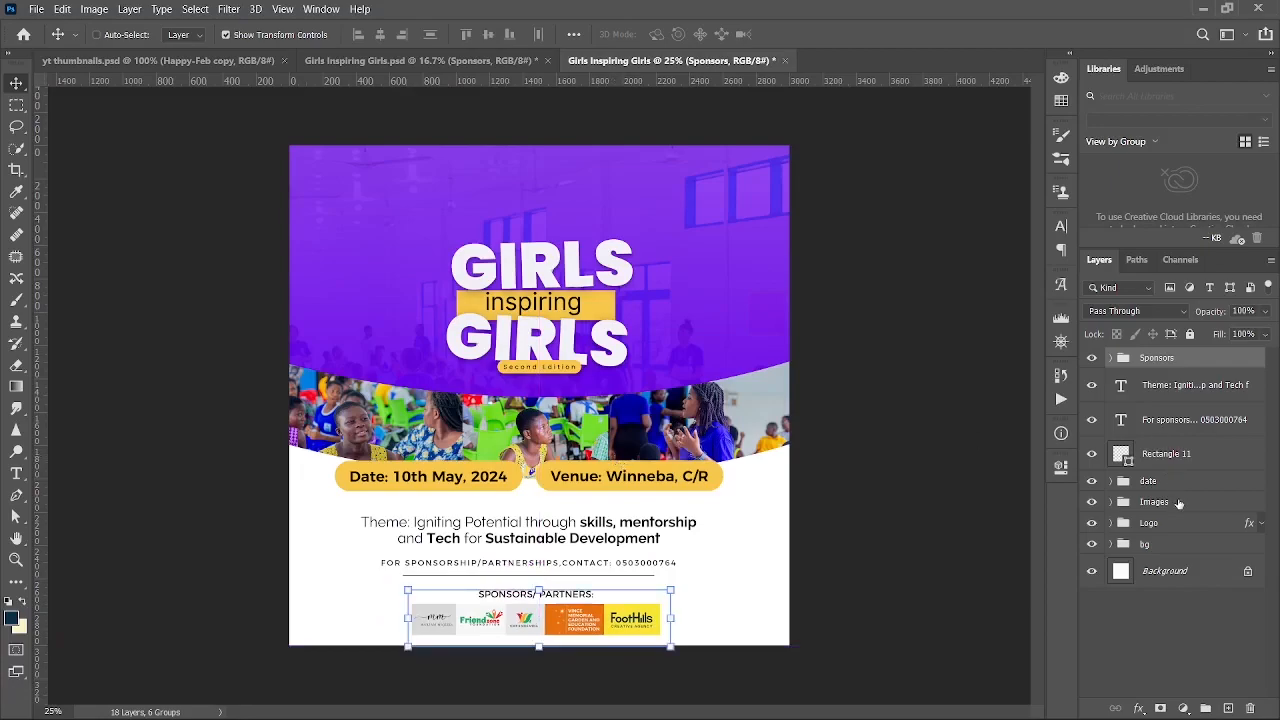
# - Scale the Sponsors logos to about 76%, nudge them up, then return to Girls Inspiring Girls.psd
pyautogui.click(1155, 525)
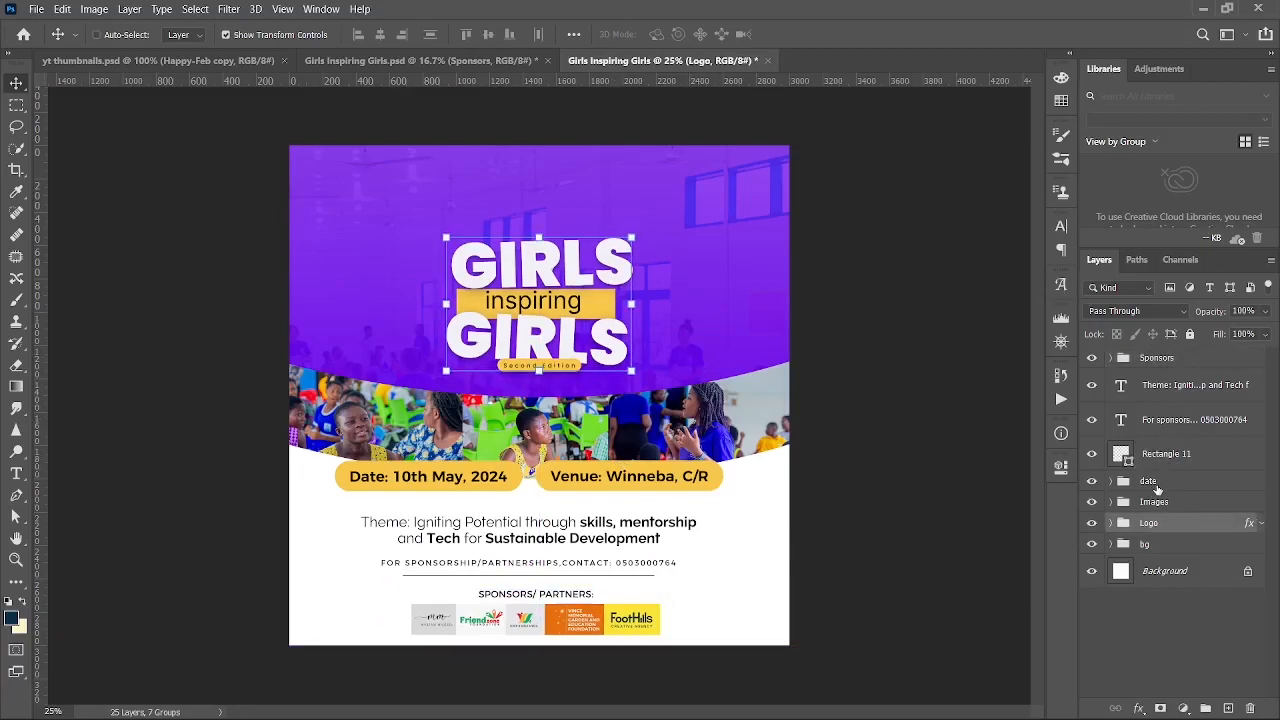
pyautogui.click(1148, 481)
pyautogui.hotkey('ctrl', 'a')
pyautogui.hotkey('ctrl', 'd')
pyautogui.keyDown('ctrl'); pyautogui.click(840, 536); pyautogui.keyUp('ctrl')
pyautogui.click(1164, 358)
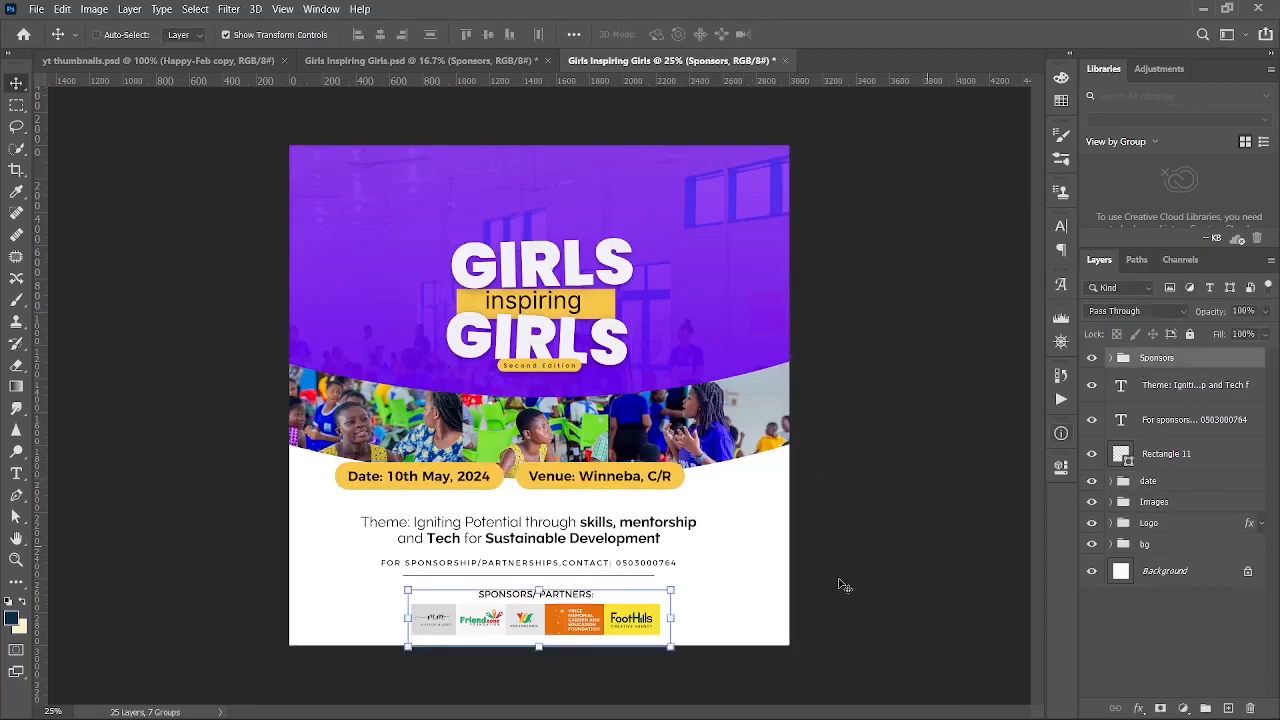
pyautogui.moveTo(671, 617); pyautogui.dragTo(611, 607)
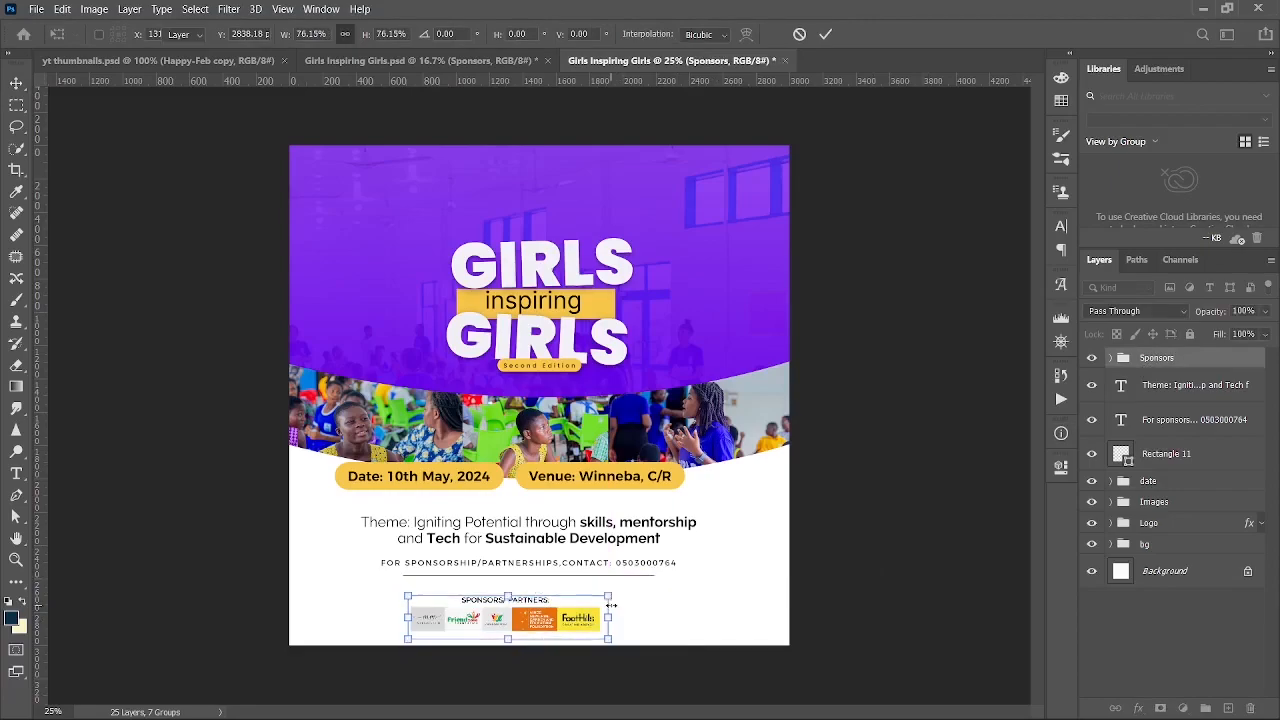
pyautogui.click(948, 614)
pyautogui.hotkey('shift', 'Up')
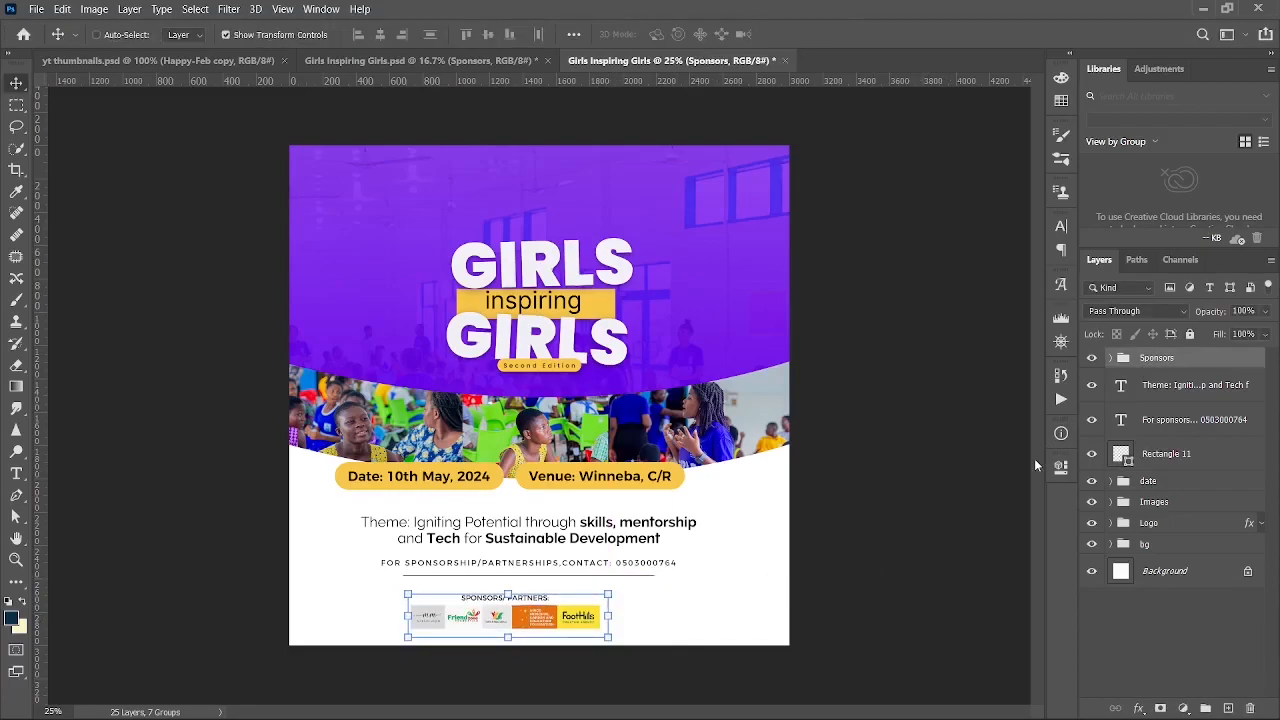
pyautogui.click(420, 57)
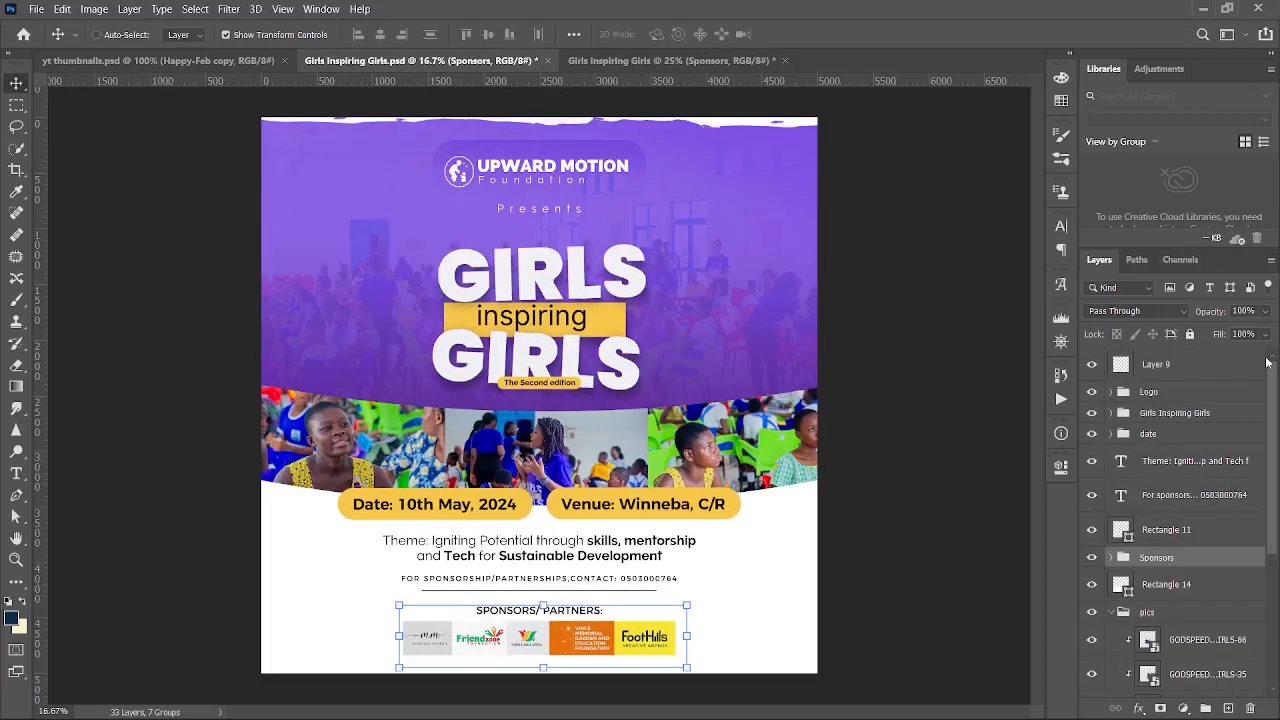
# - Copy the UPWARD MOTION Foundation logo group into the square flyer and scale it down proportionally
pyautogui.click(1183, 391)
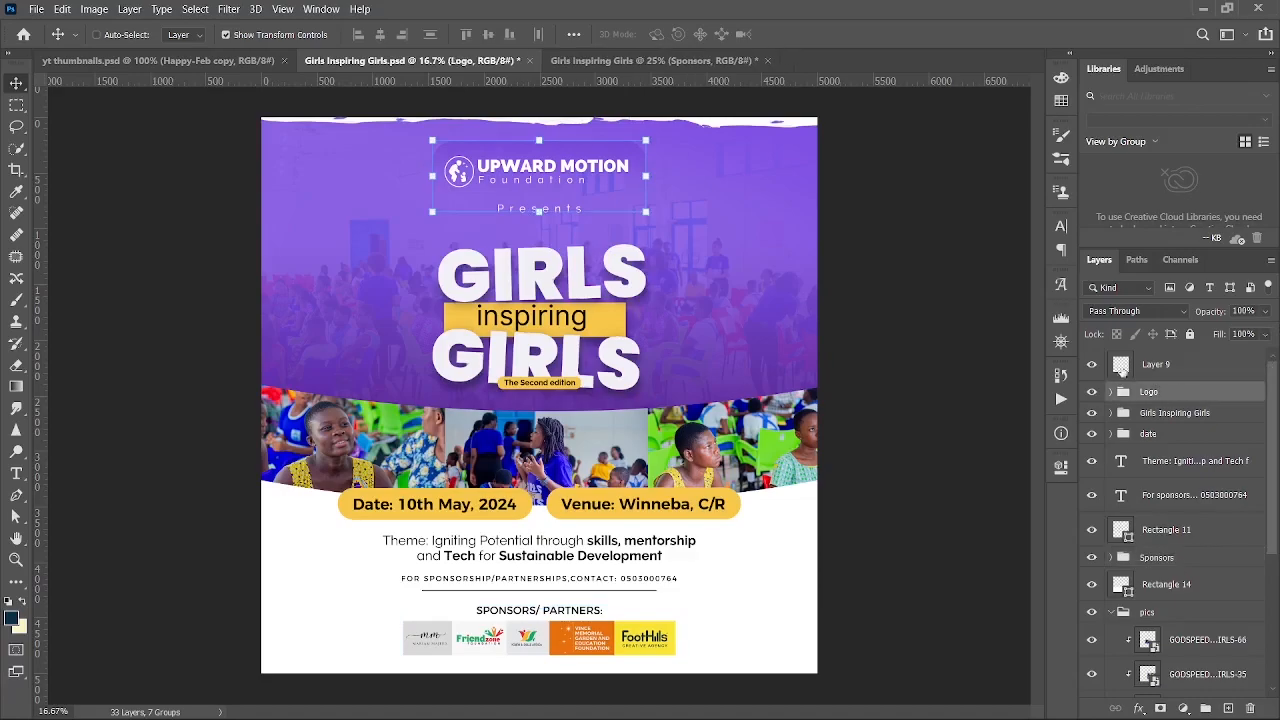
pyautogui.hotkey('ctrl', 'h')
pyautogui.moveTo(680, 101); pyautogui.dragTo(600, 200)
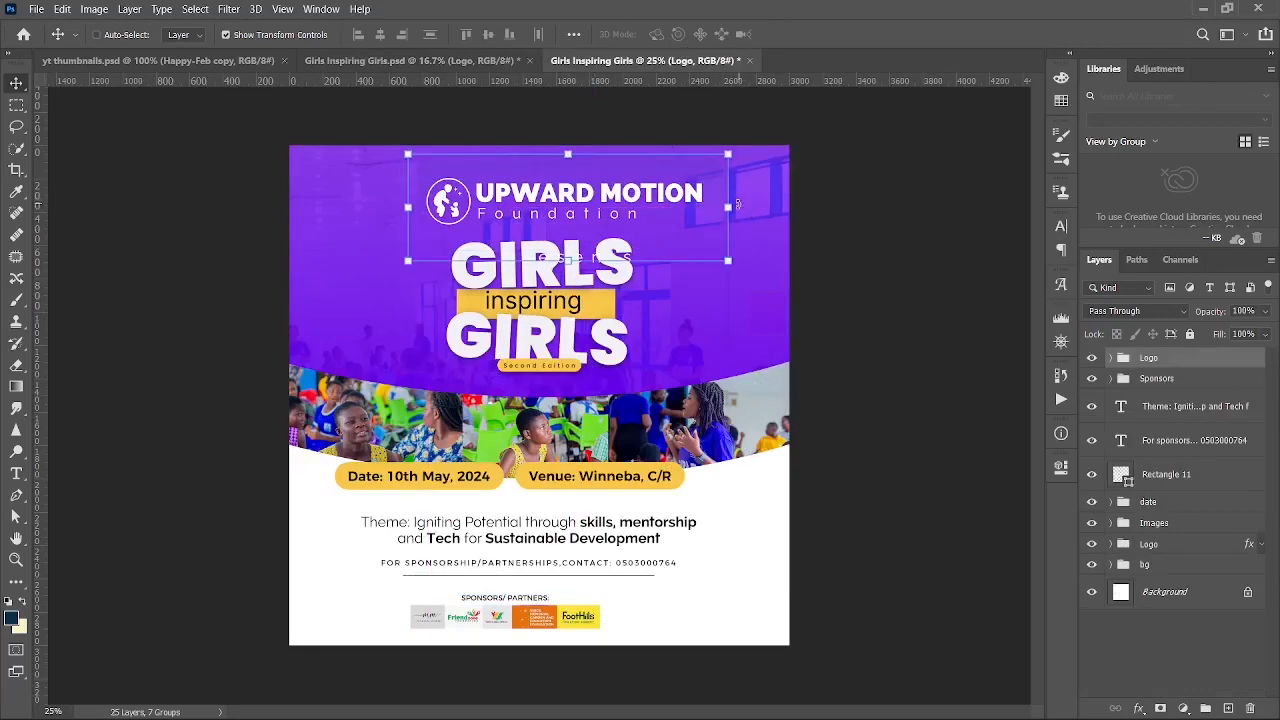
pyautogui.moveTo(726, 206); pyautogui.dragTo(587, 190)
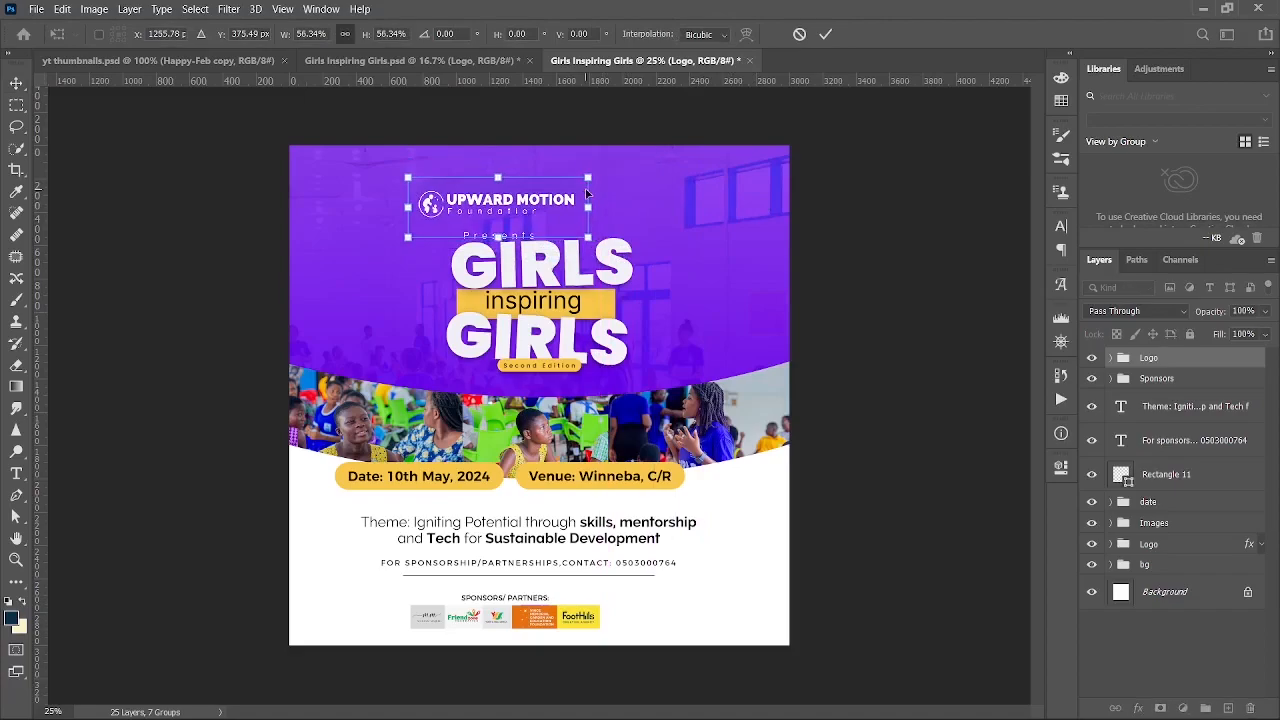
pyautogui.press('Return')
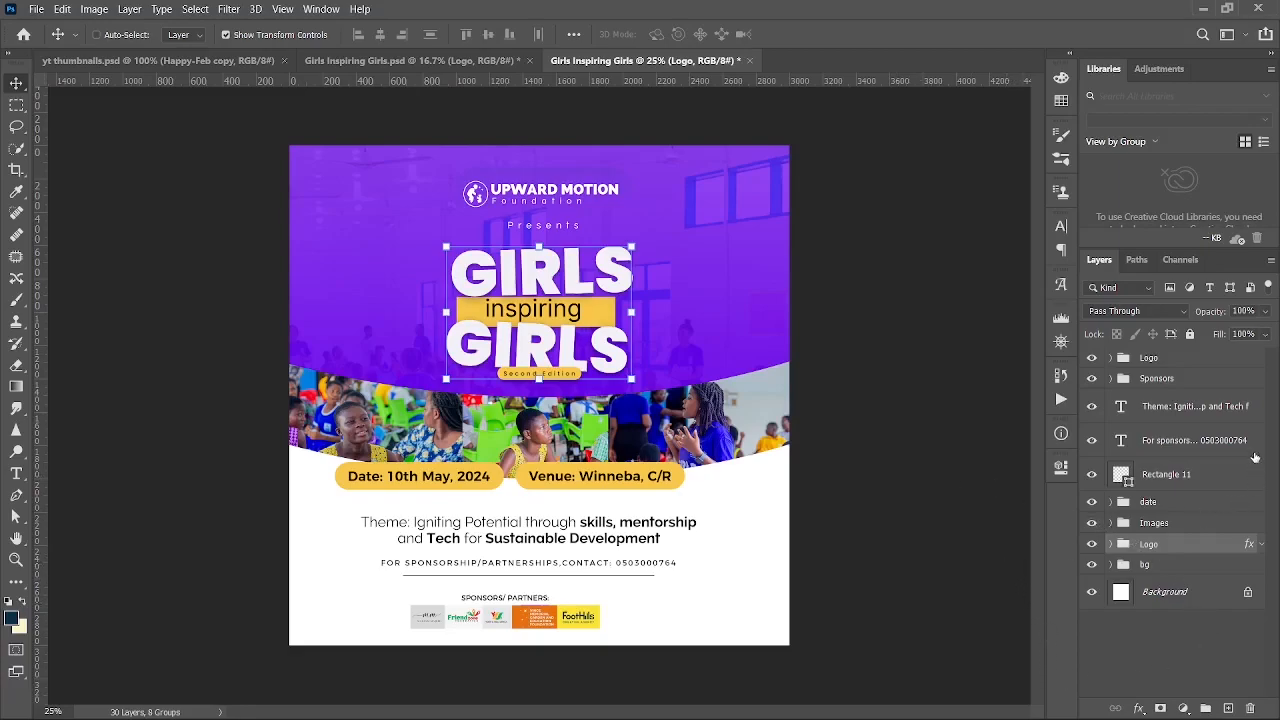
pyautogui.click(1181, 360)
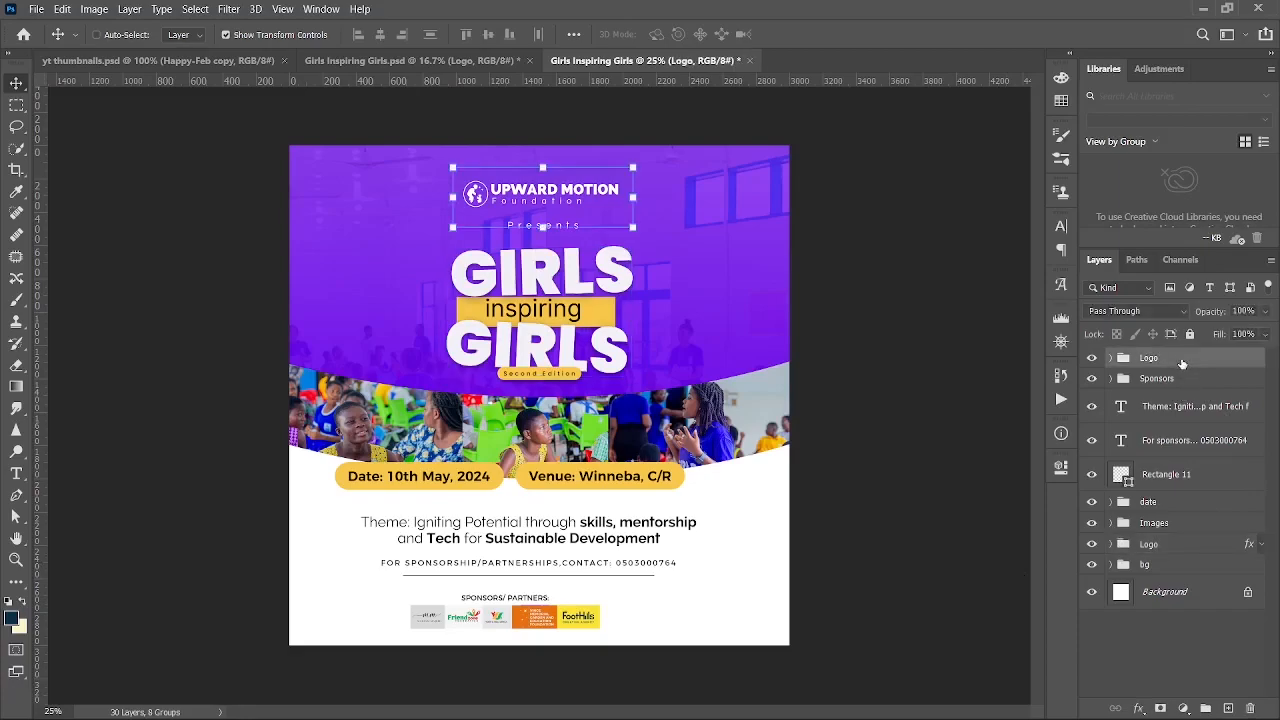
pyautogui.keyDown('shift'); pyautogui.click(1183, 566); pyautogui.keyUp('shift')
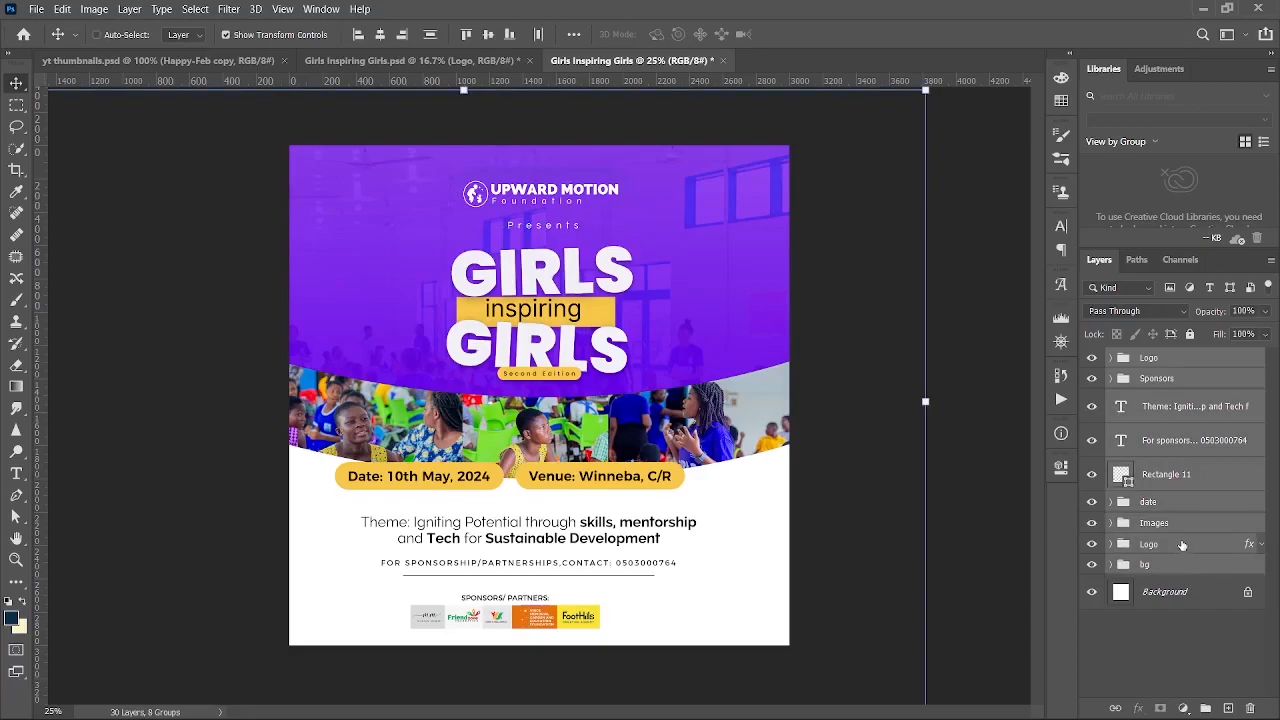
# - Move the title group above Images, then select Logo through Rectangle 11 plus the whole canvas
pyautogui.keyDown('shift'); pyautogui.click(1182, 545); pyautogui.keyUp('shift')
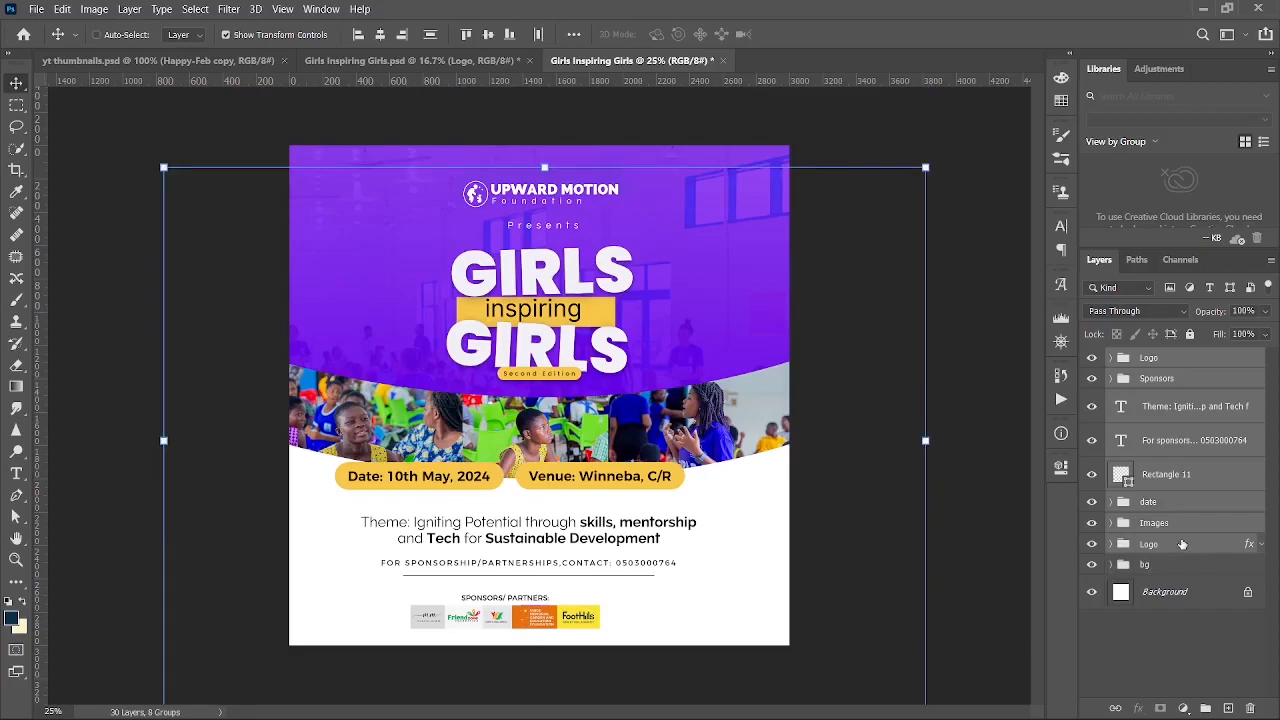
pyautogui.click(1170, 528)
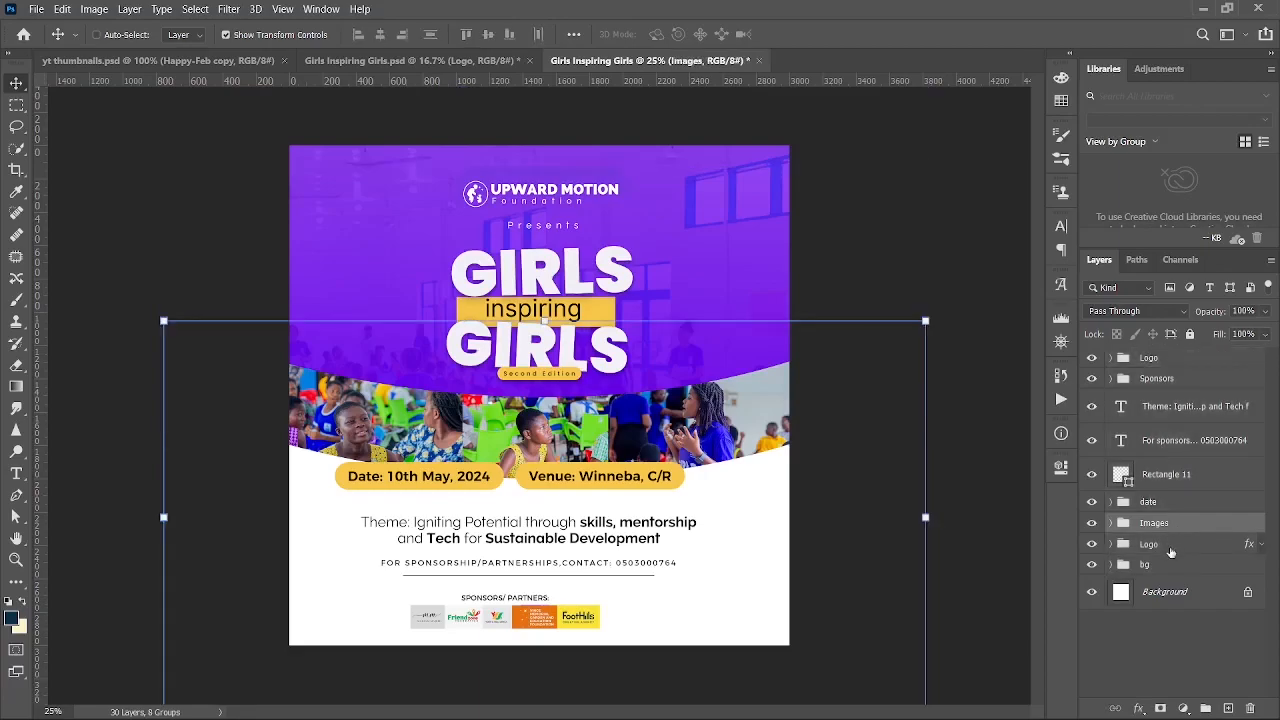
pyautogui.click(1170, 545)
pyautogui.hotkey('ctrl', ']')
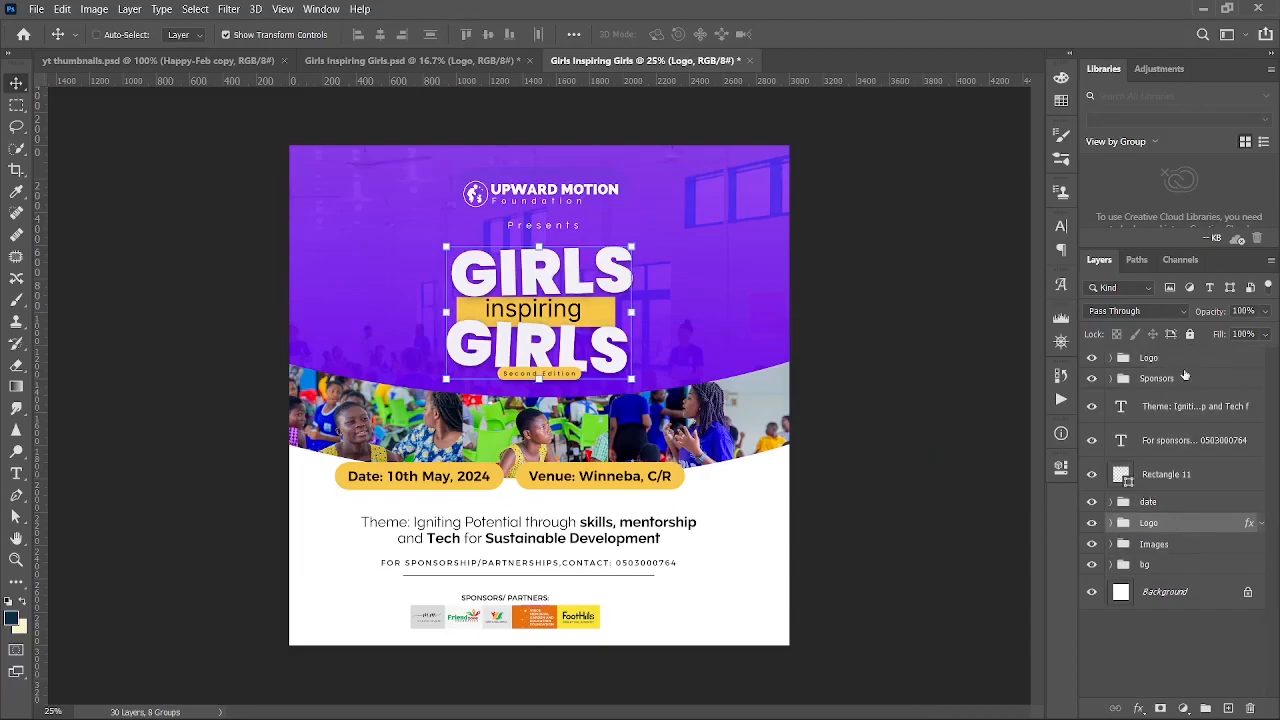
pyautogui.keyDown('shift'); pyautogui.click(1176, 364); pyautogui.keyUp('shift')
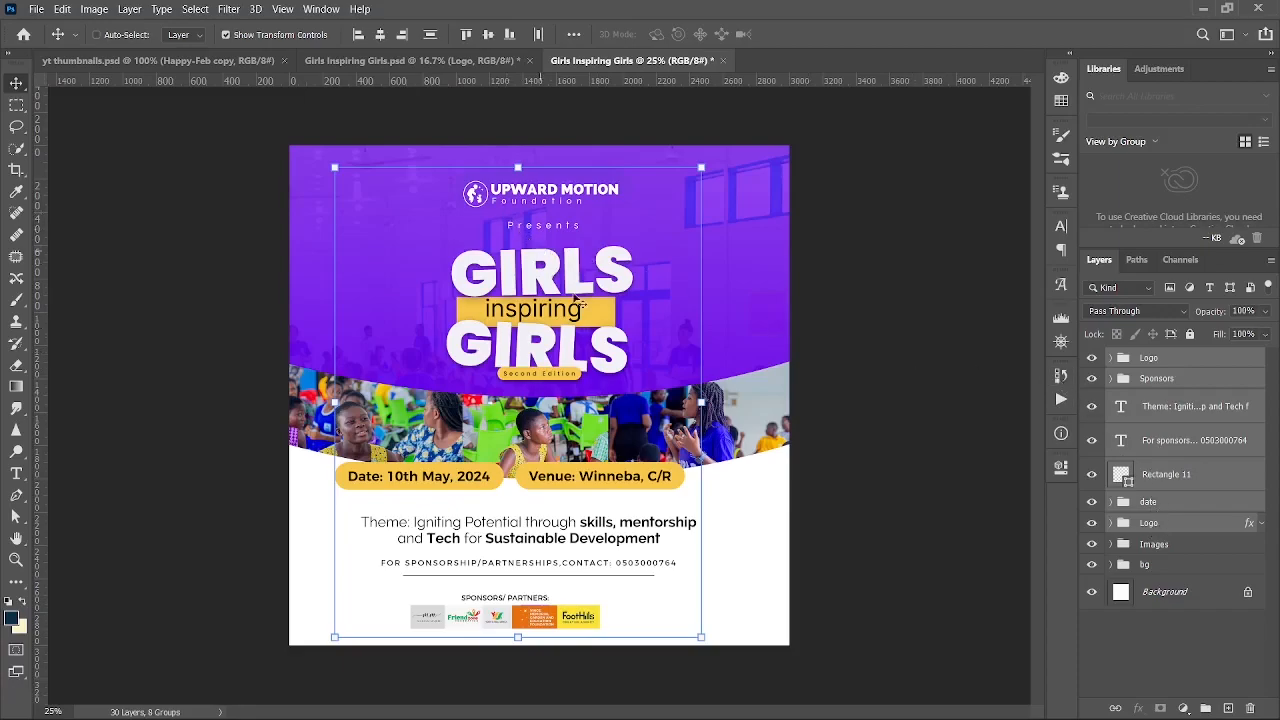
pyautogui.hotkey('ctrl', 'a')
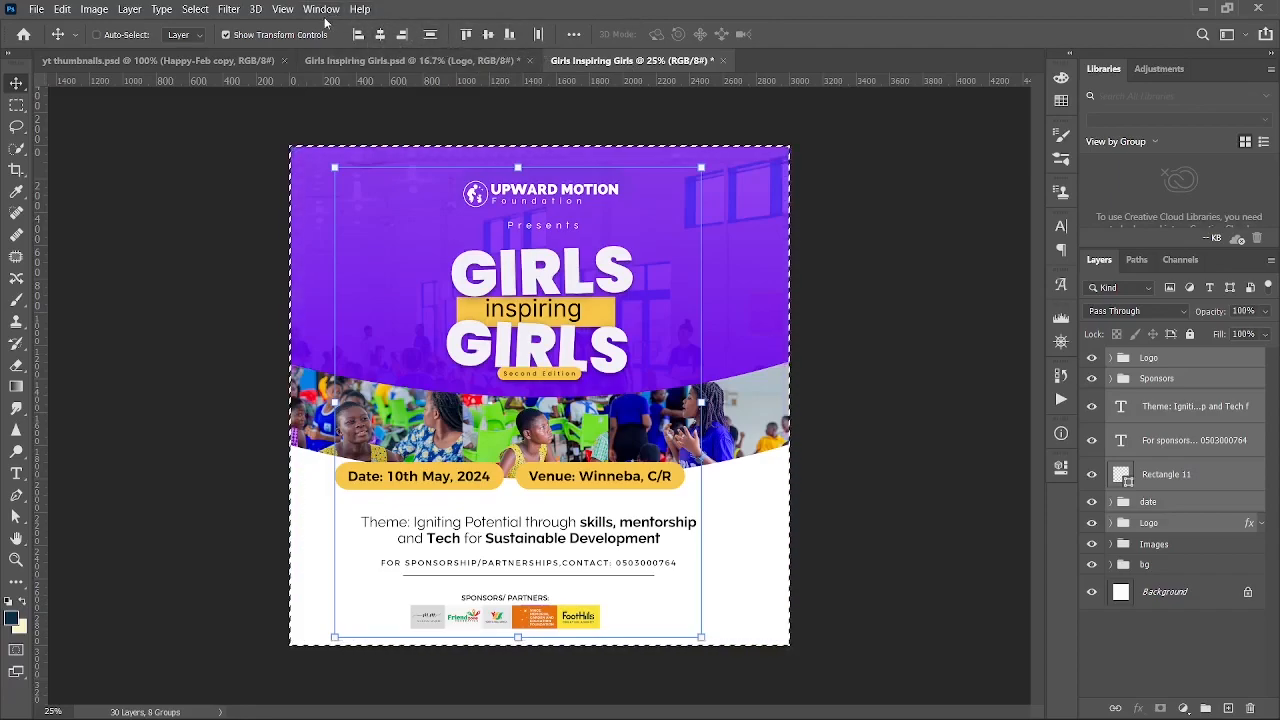
# - Align the selected flyer layers to the canvas's horizontal centre, deselect, and zoom in to verify the layout
pyautogui.click(380, 34)
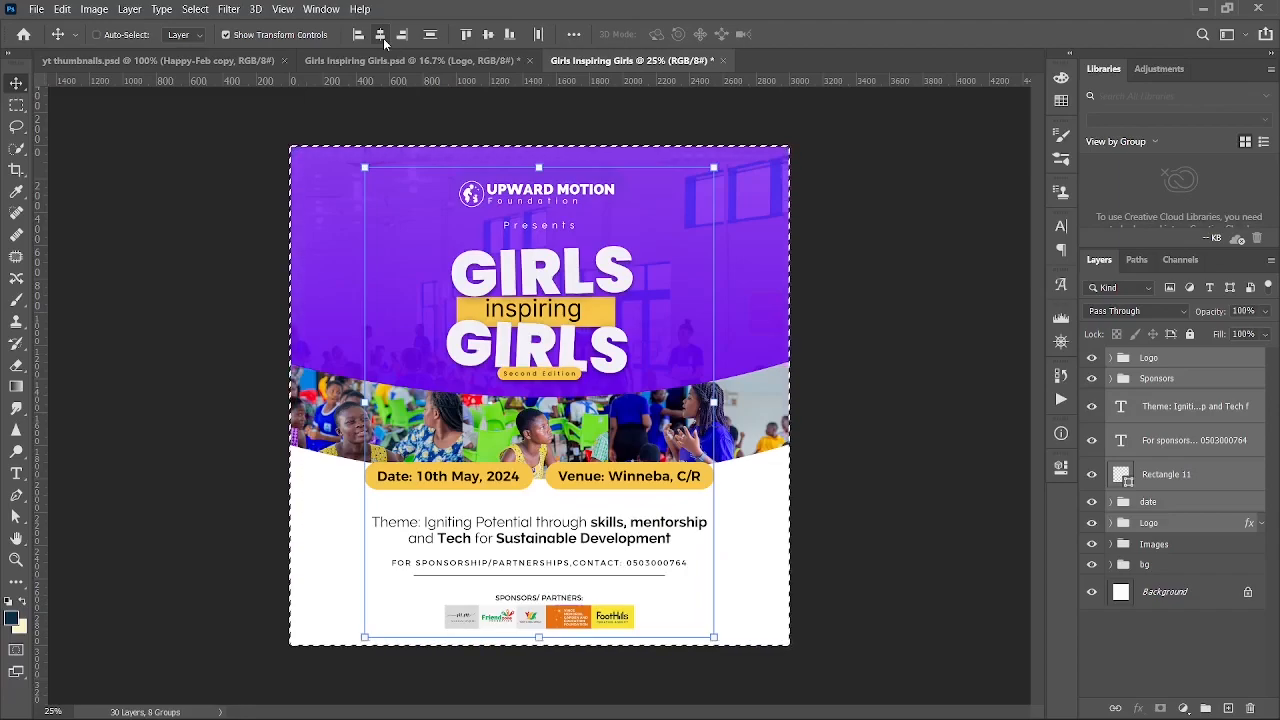
pyautogui.hotkey('ctrl', 'd')
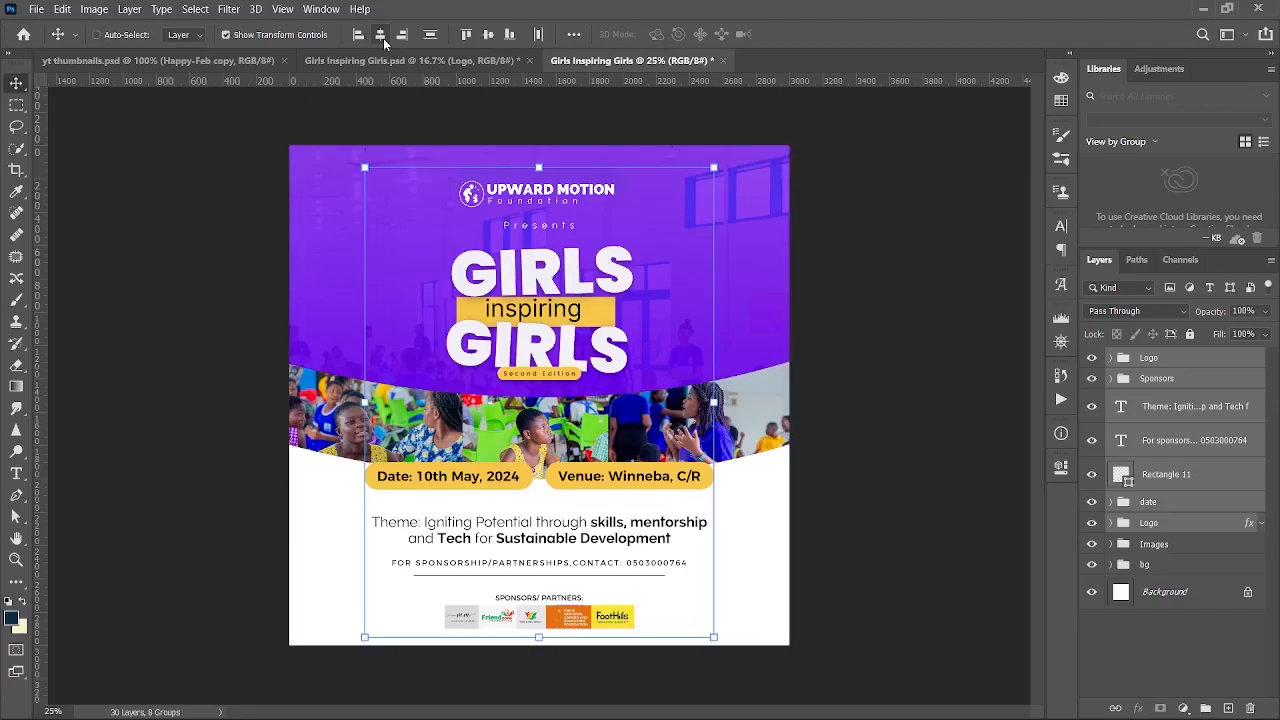
pyautogui.hotkey('ctrl', '+')
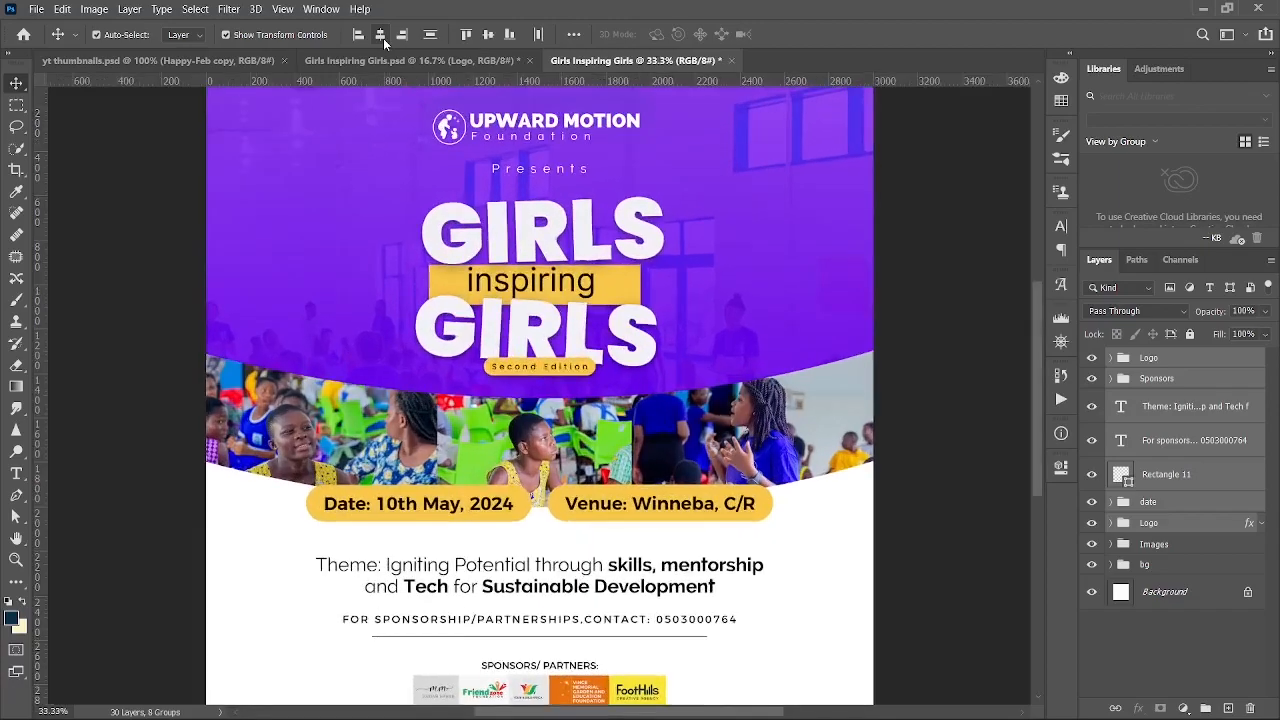
pyautogui.hotkey('ctrl', '-')
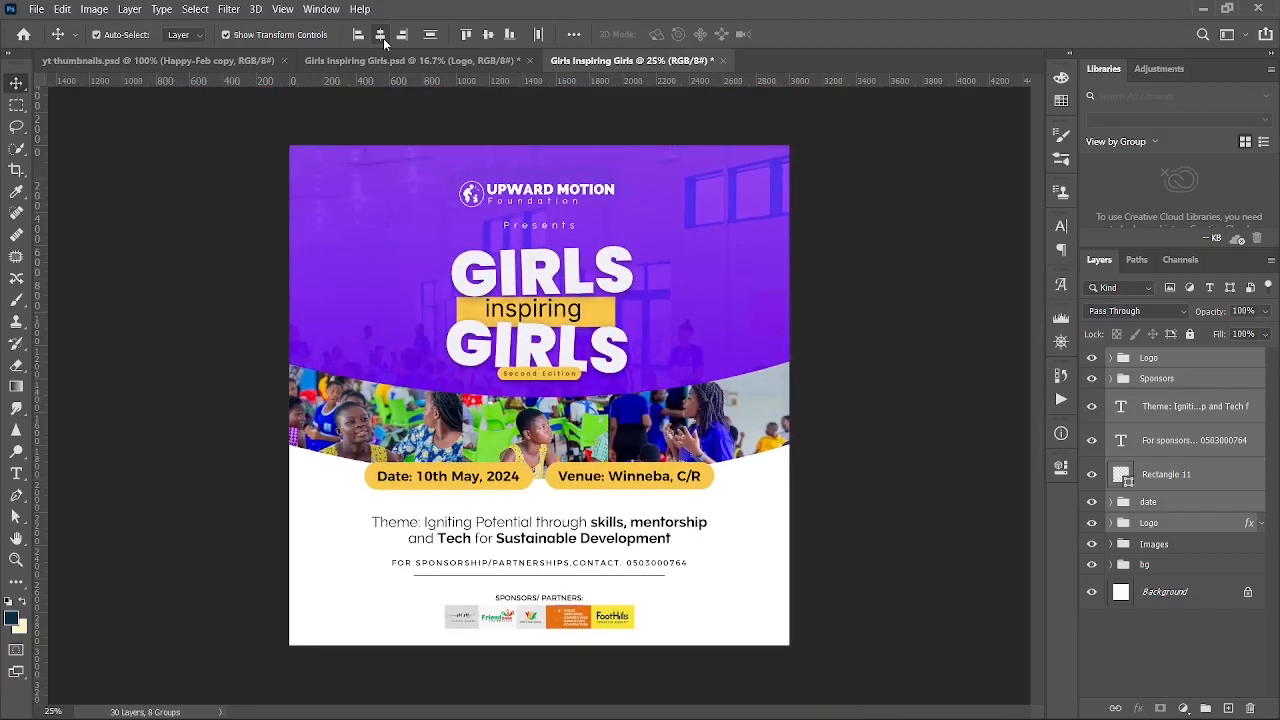
pyautogui.hotkey('ctrl', '+')
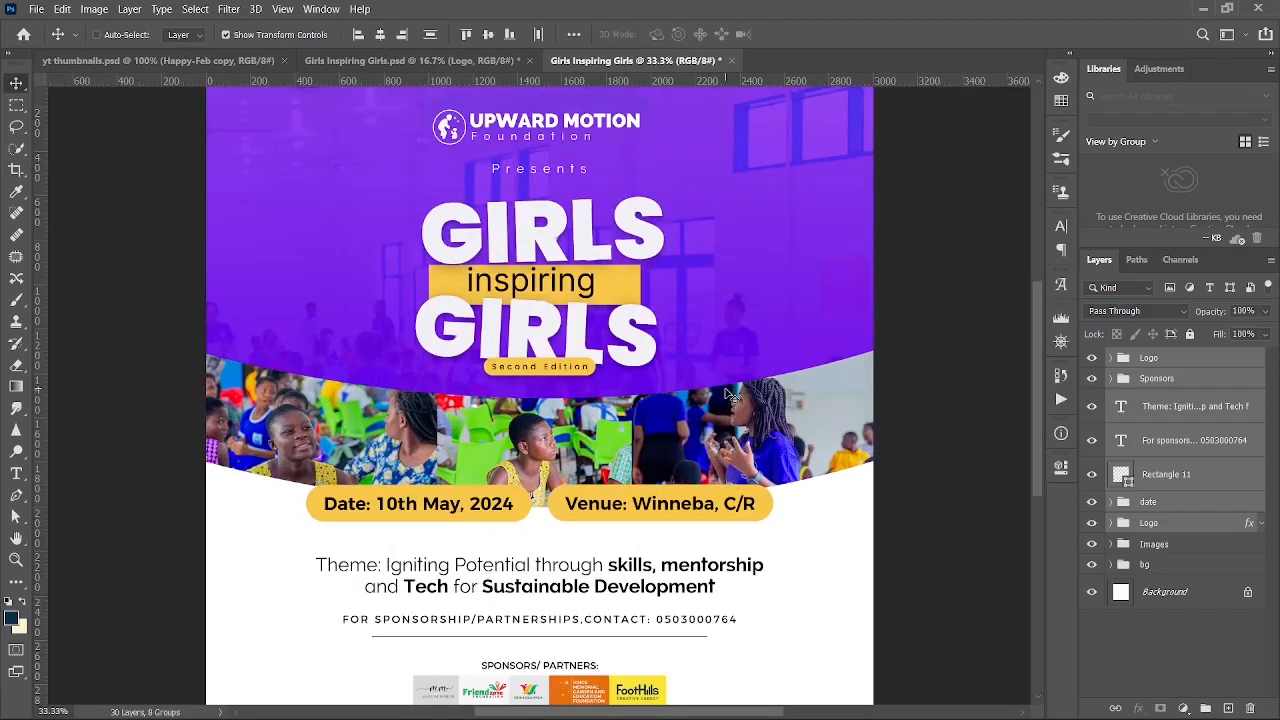
pyautogui.hotkey('ctrl', '-')
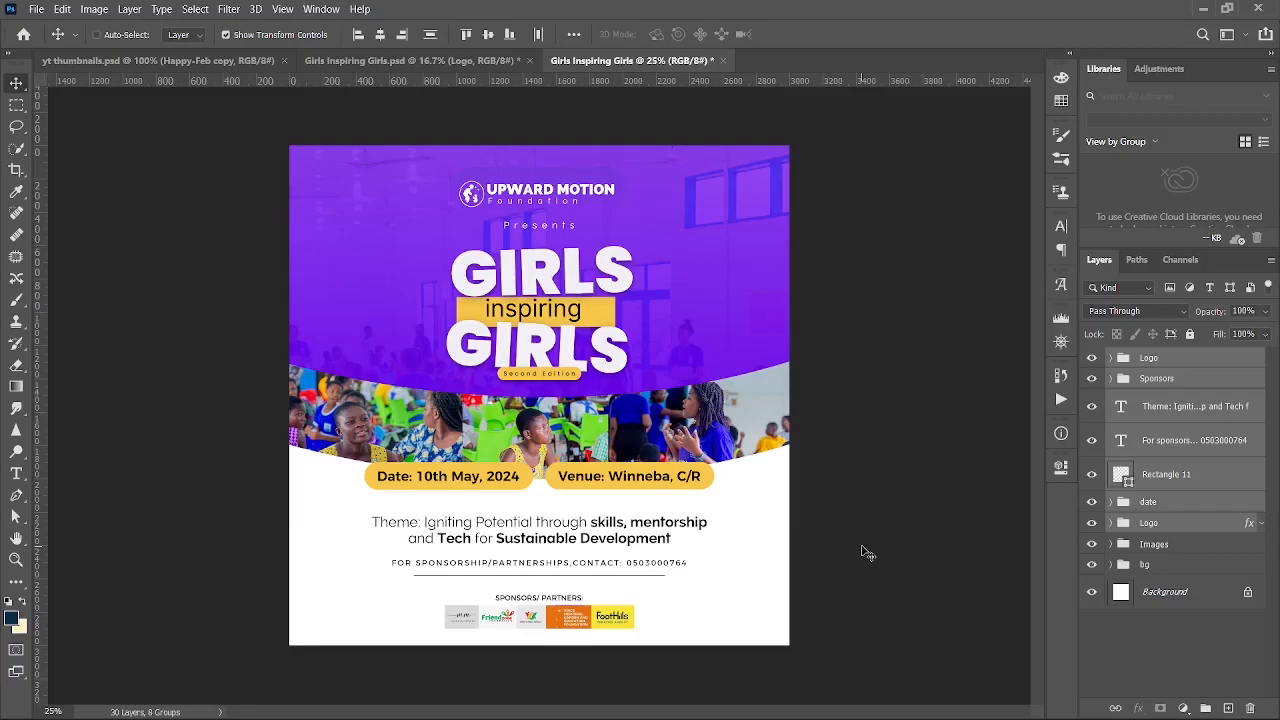
pyautogui.moveTo(741, 715)
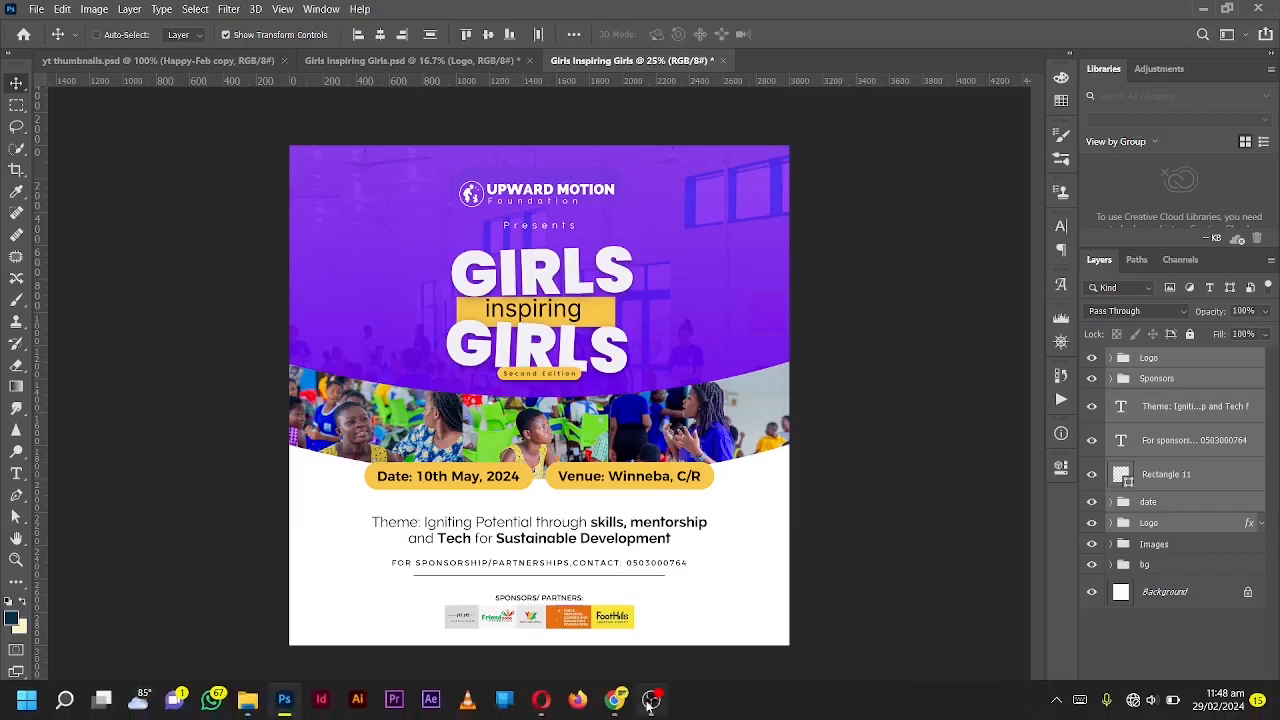